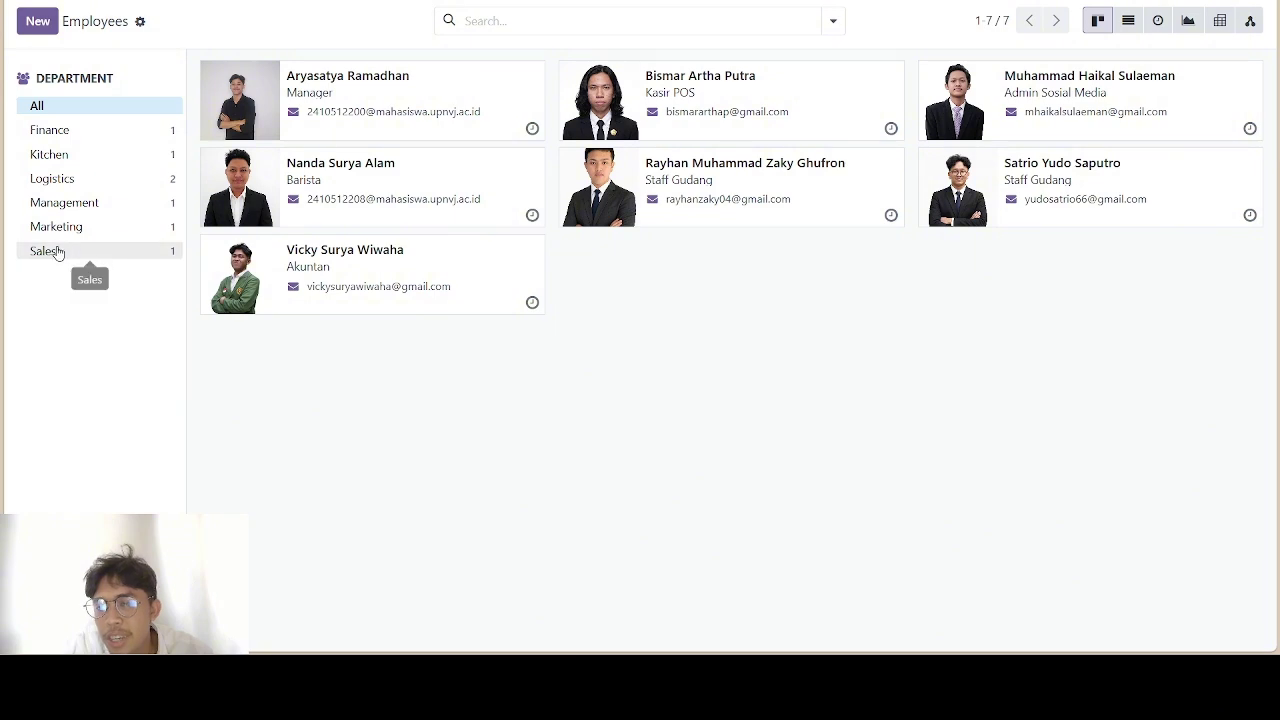
# Switch to the Inventory module and view the list of product categories
pyautogui.click(102, 184)
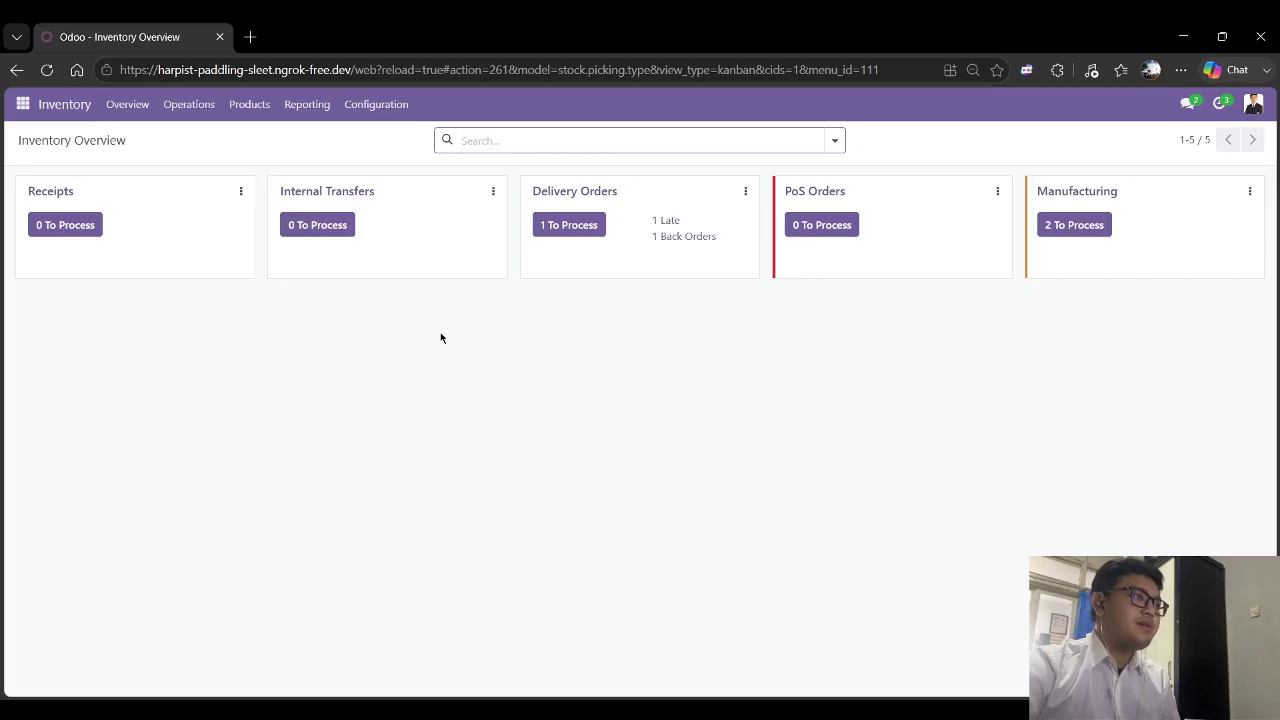
pyautogui.click(374, 110)
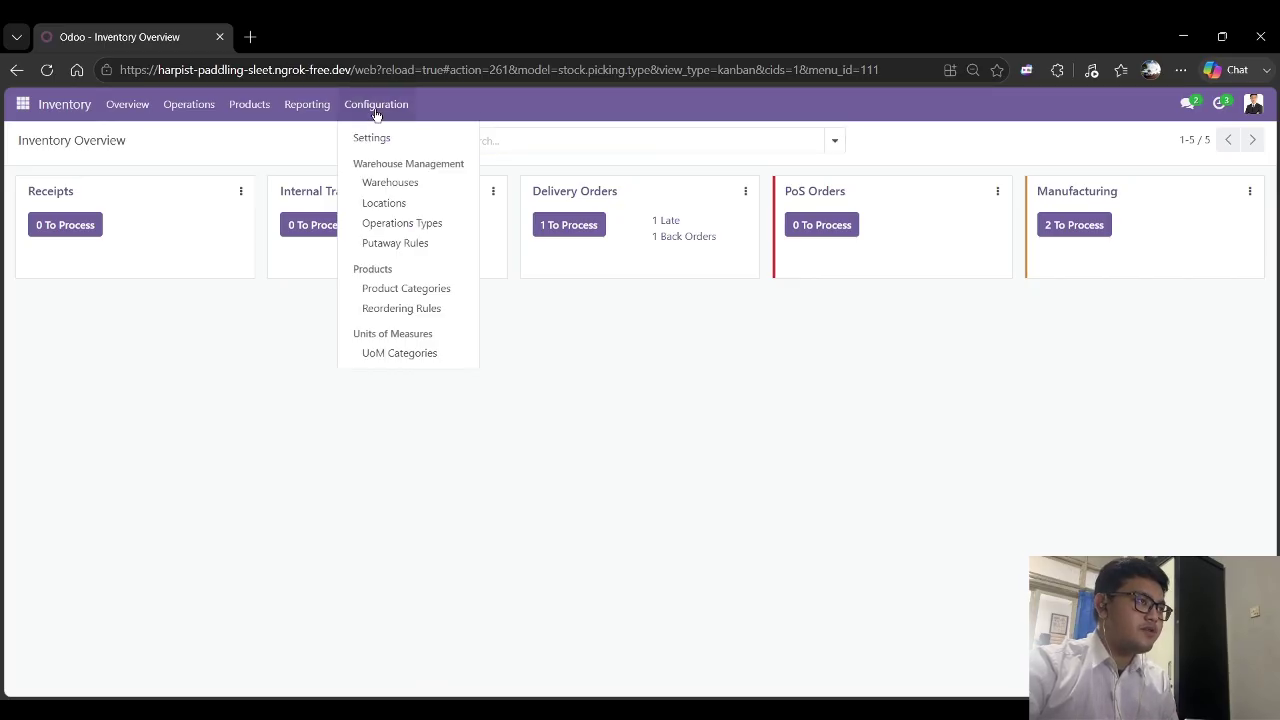
pyautogui.click(414, 294)
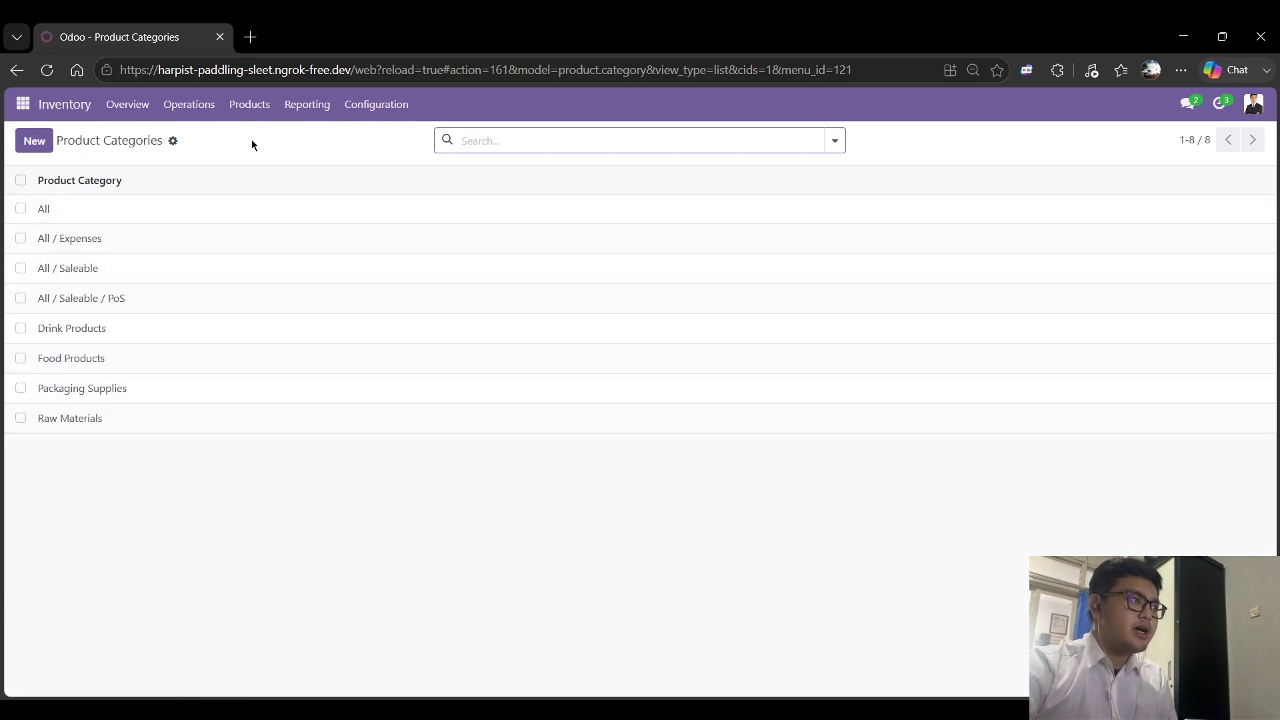
# Show the inventory products under the saved Drink Products favorite and review the Americano Hot product record
pyautogui.click(249, 105)
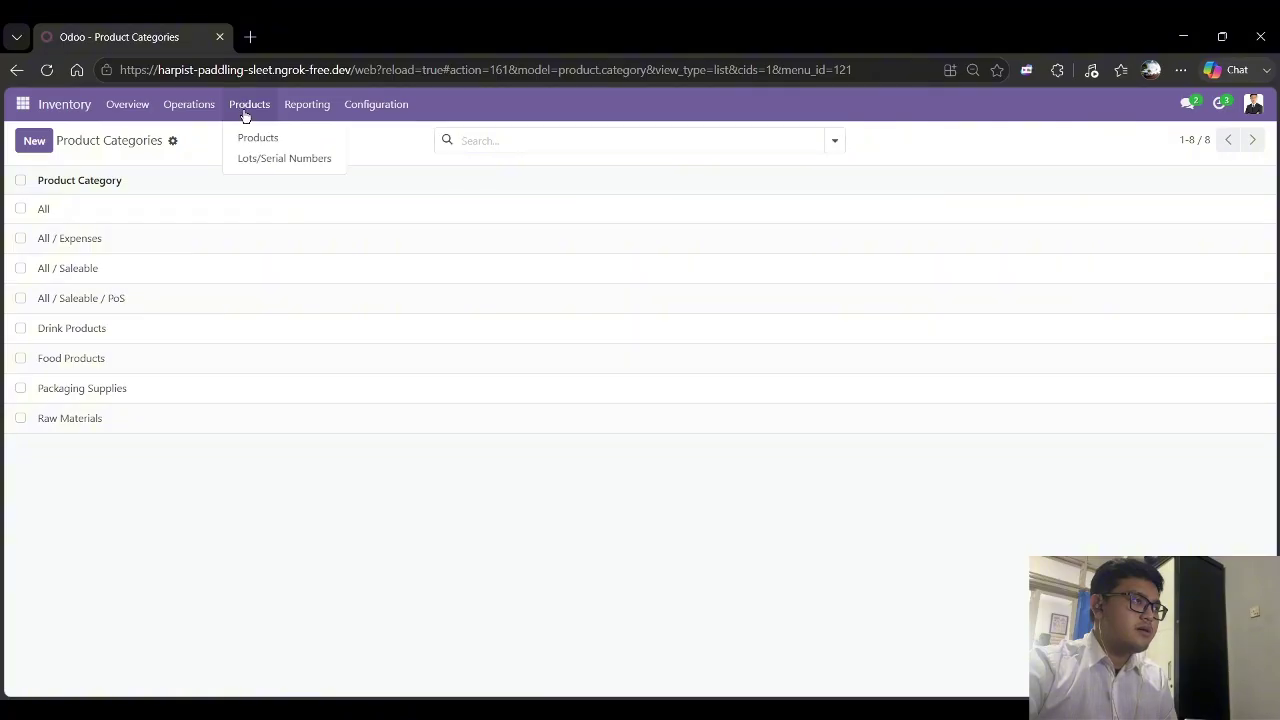
pyautogui.click(257, 139)
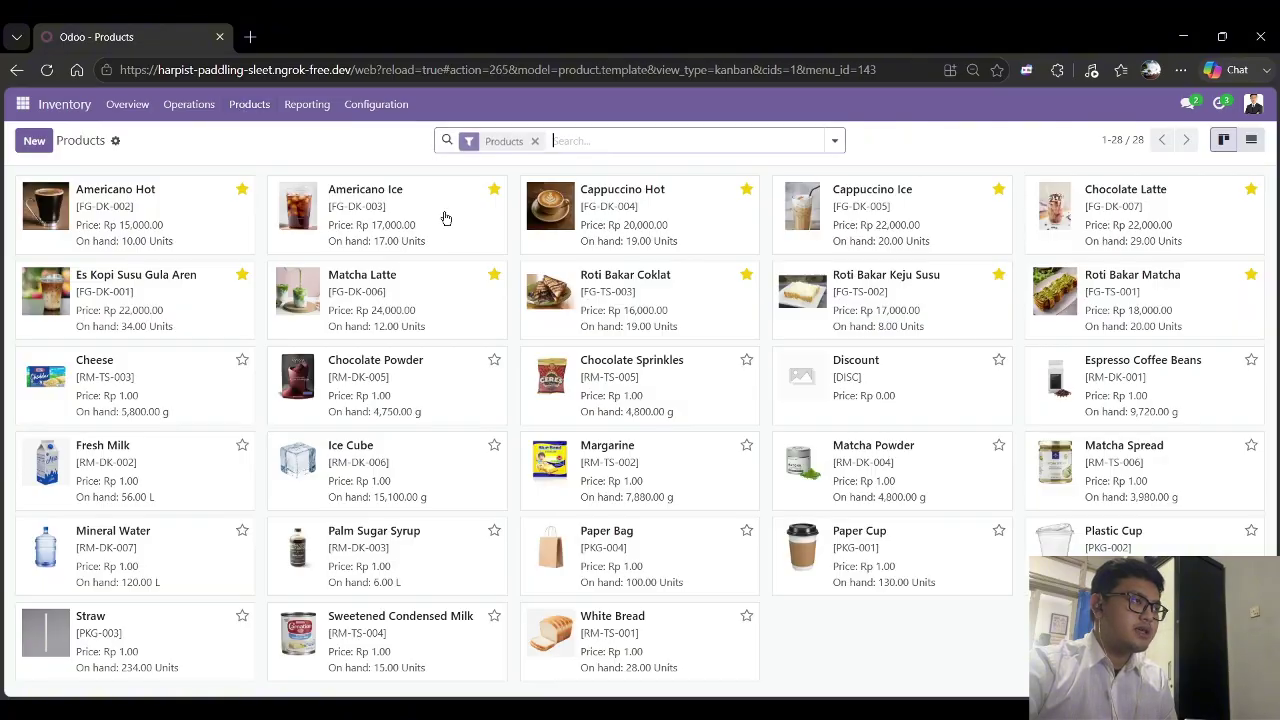
pyautogui.click(834, 141)
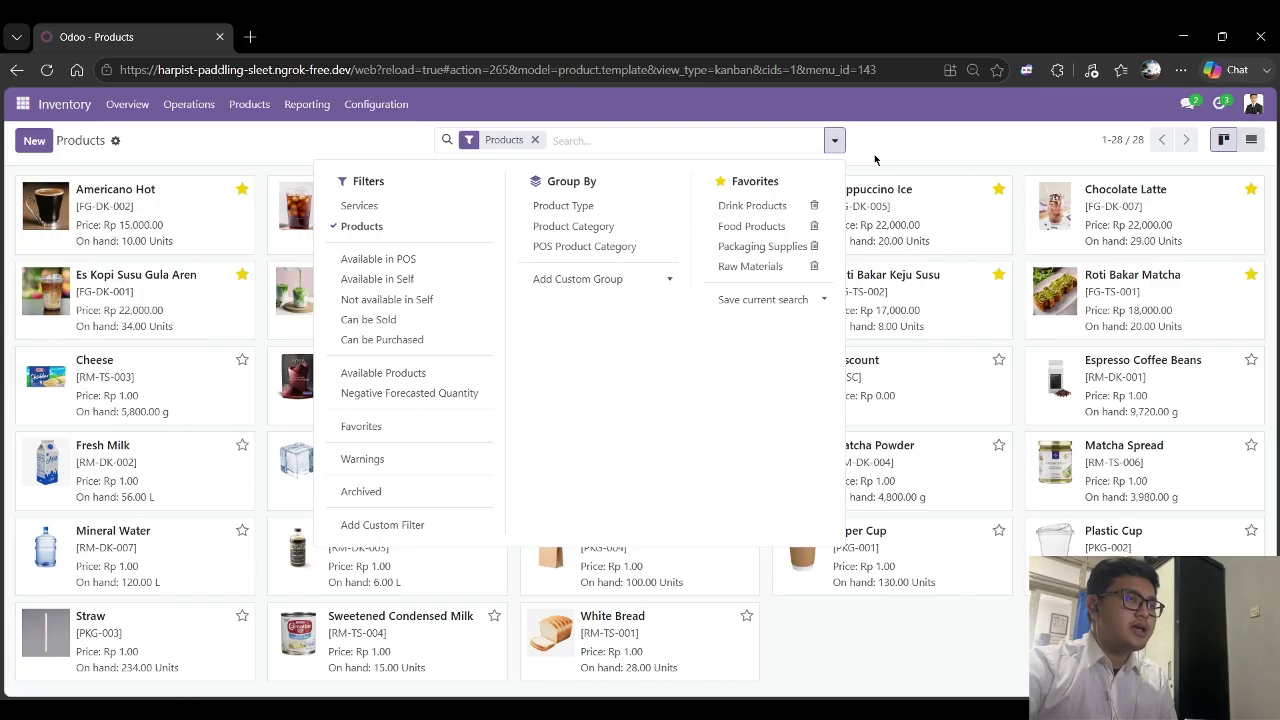
pyautogui.click(745, 208)
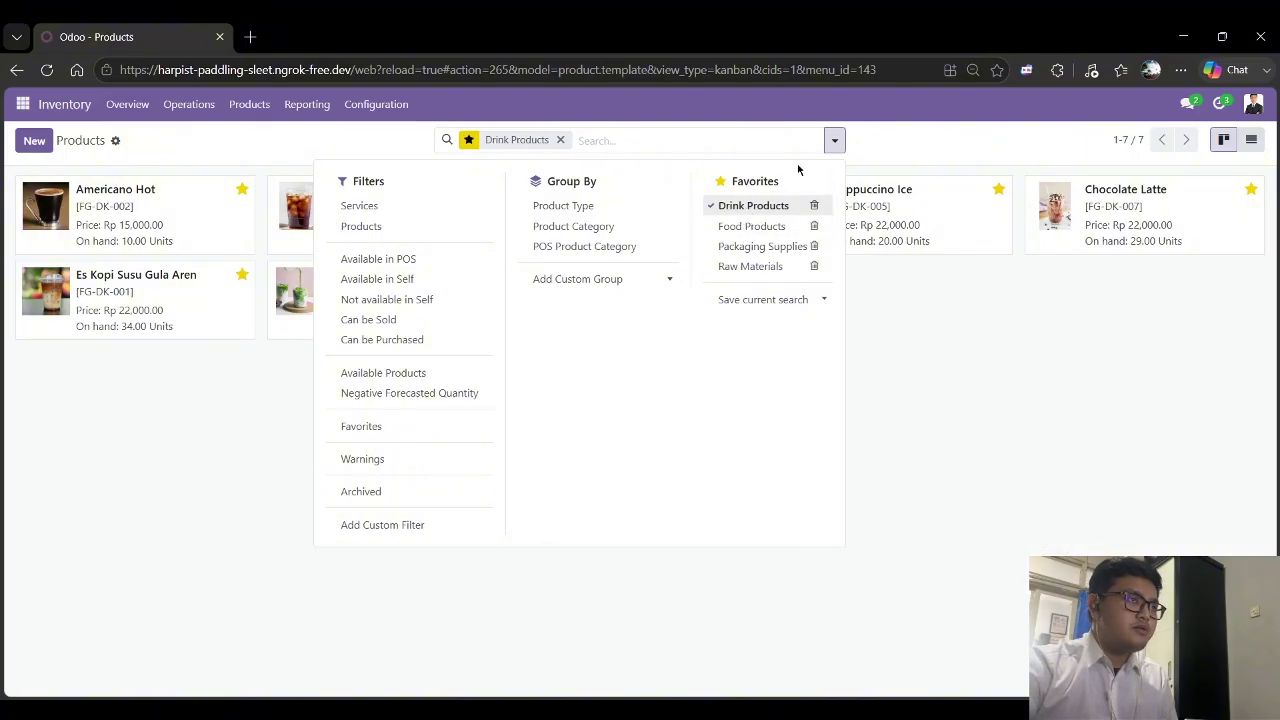
pyautogui.click(834, 140)
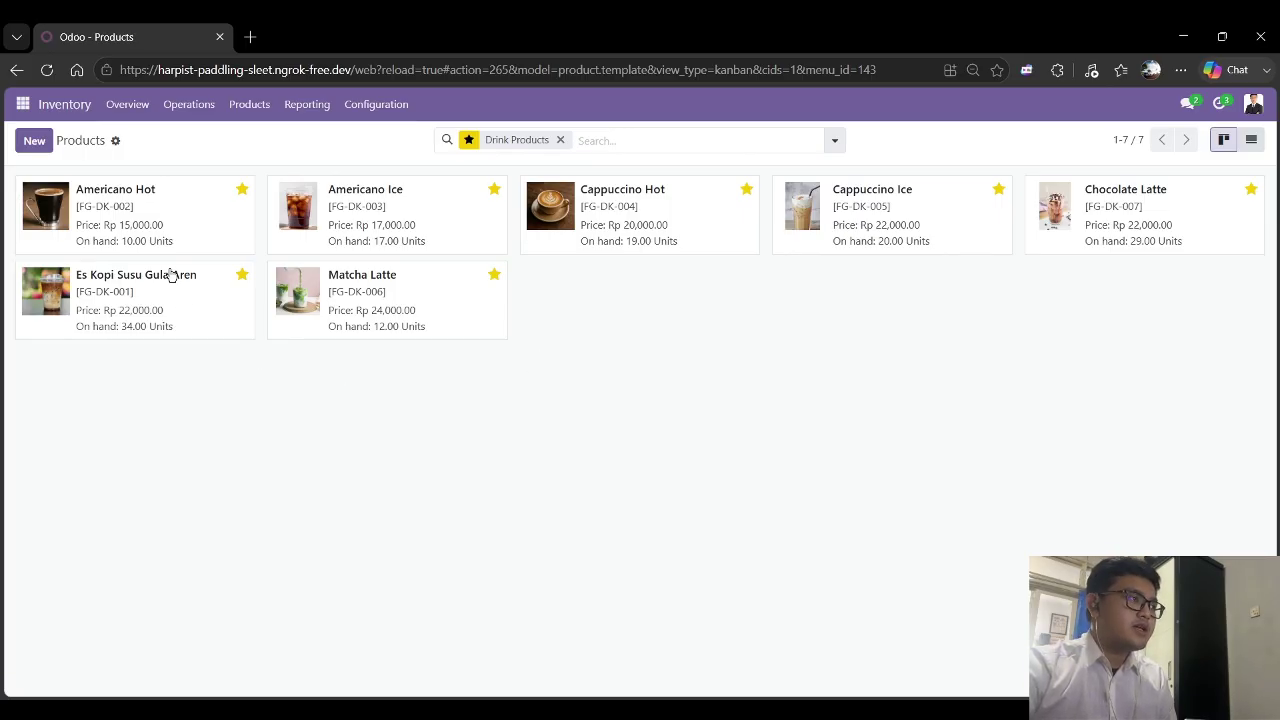
pyautogui.click(167, 235)
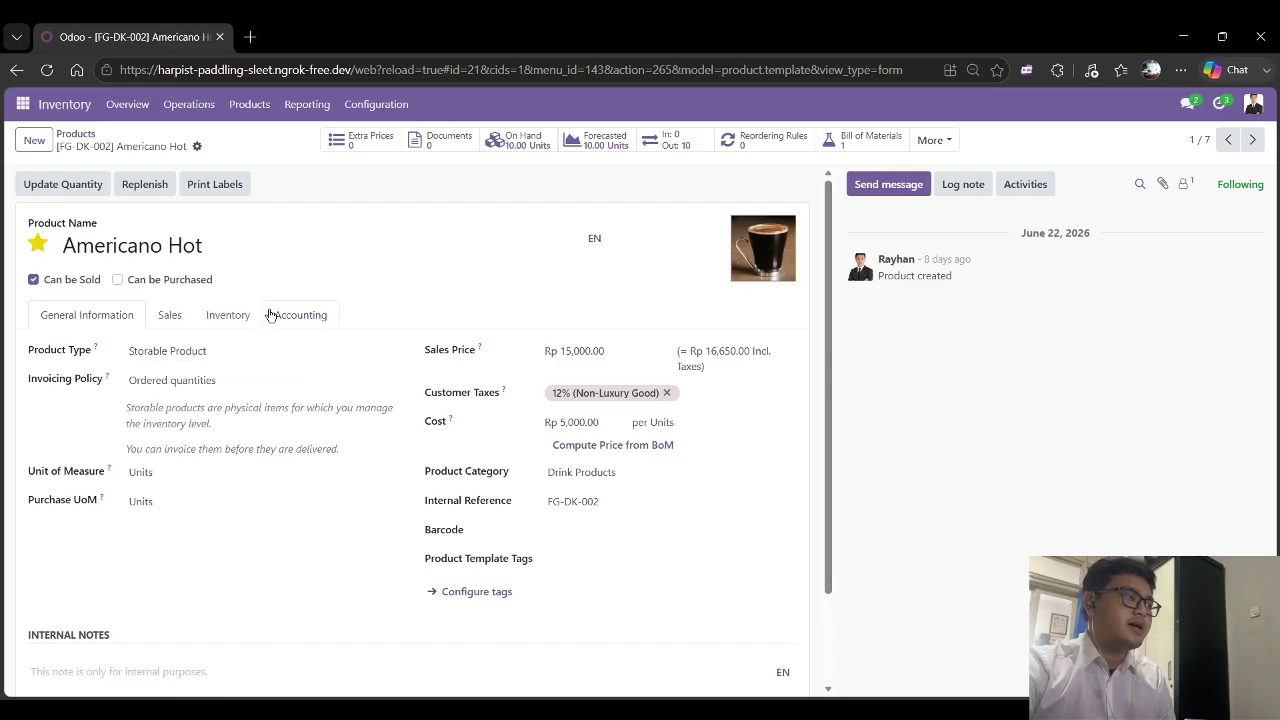
pyautogui.click(76, 133)
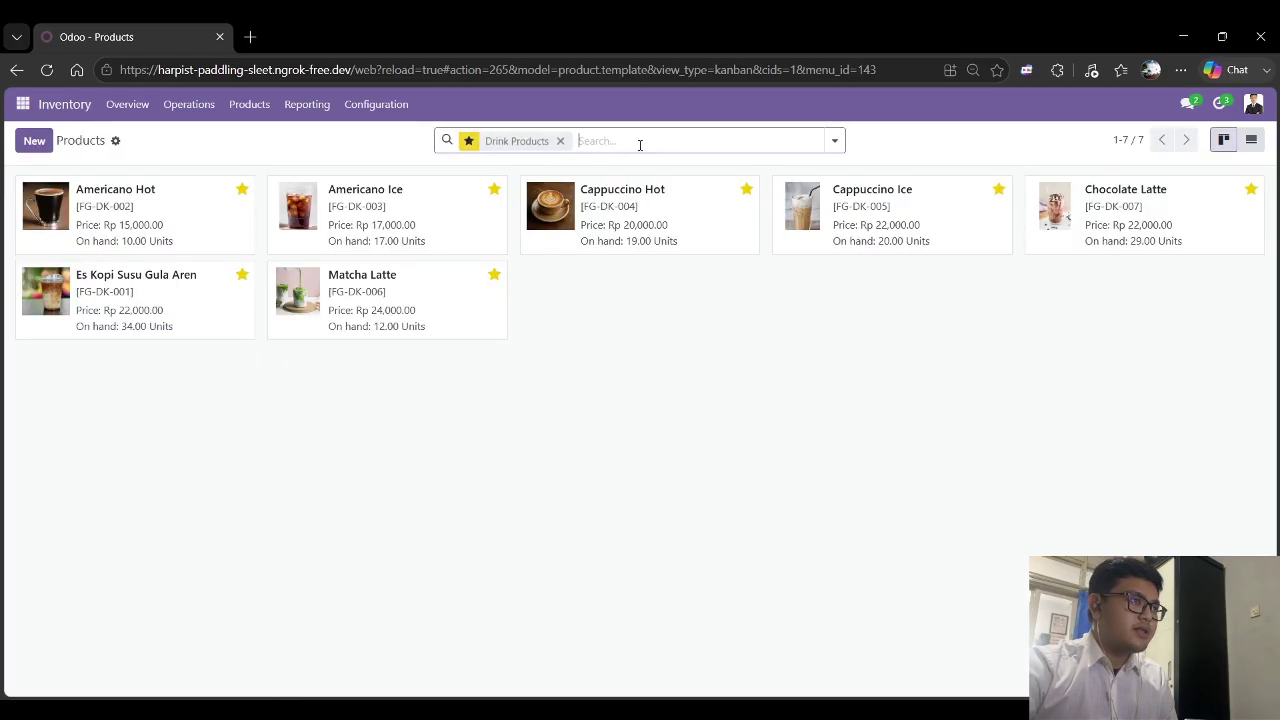
# Filter the products list by the saved Food Products favorite and by Packaging Supplies
pyautogui.click(834, 140)
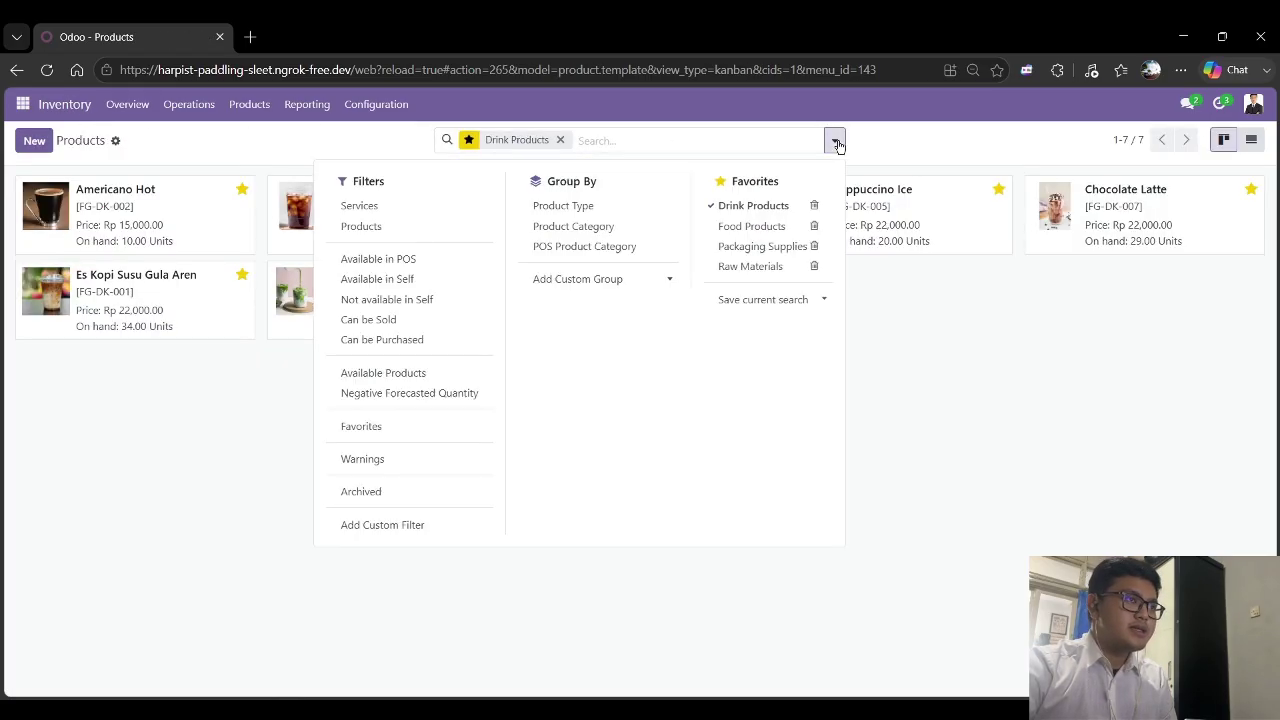
pyautogui.click(748, 228)
pyautogui.click(958, 306)
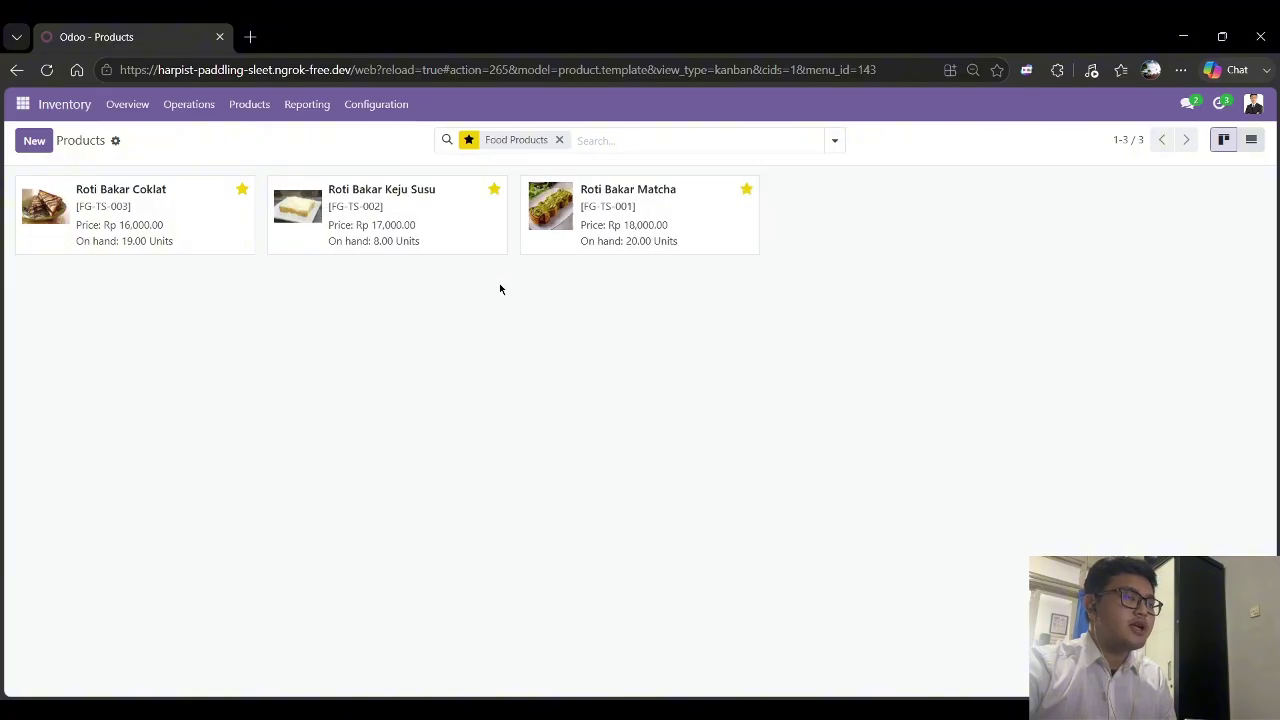
pyautogui.click(834, 140)
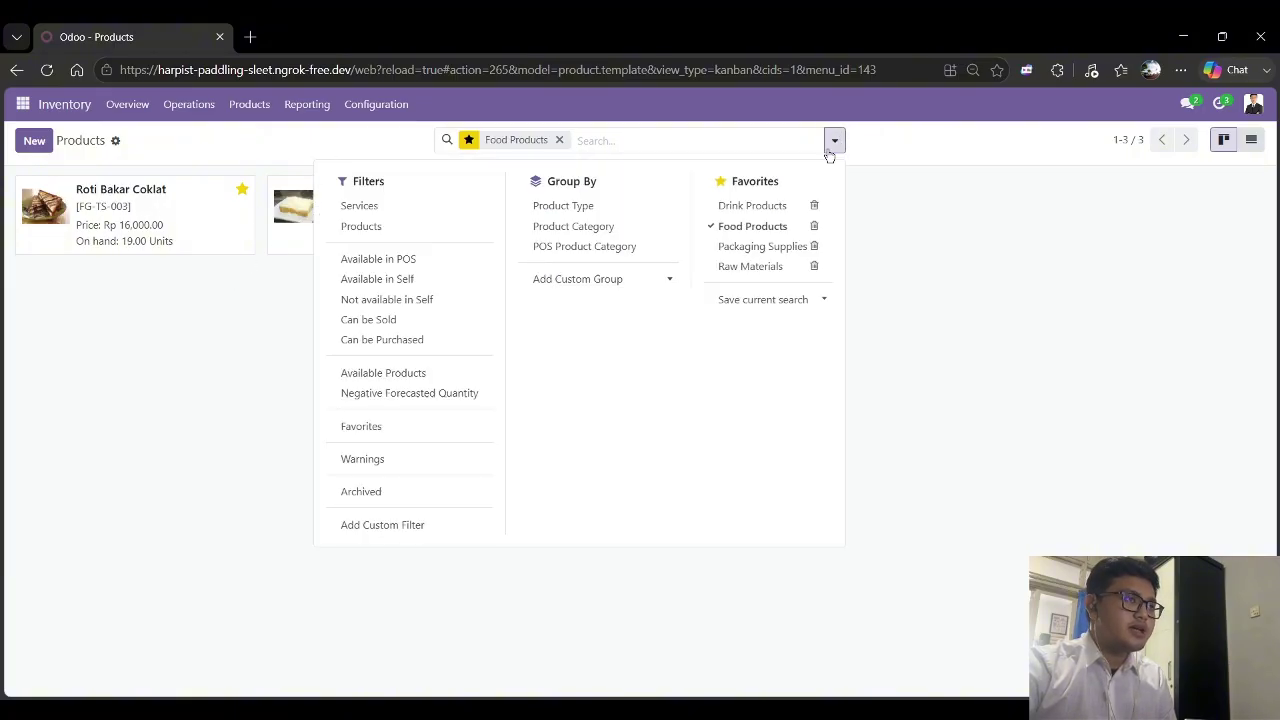
pyautogui.click(762, 246)
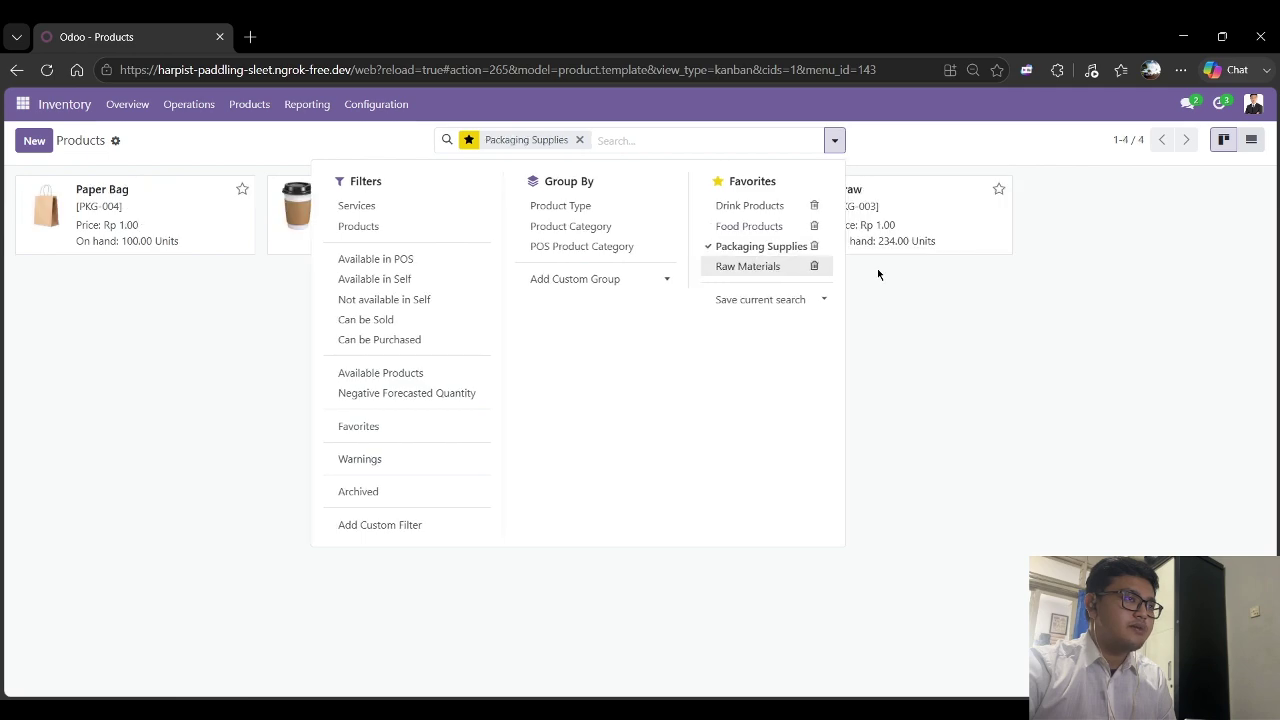
pyautogui.press('Escape')
# Filter the products list by the saved Raw Materials favorite and open the Palm Sugar Syrup product
pyautogui.click(842, 145)
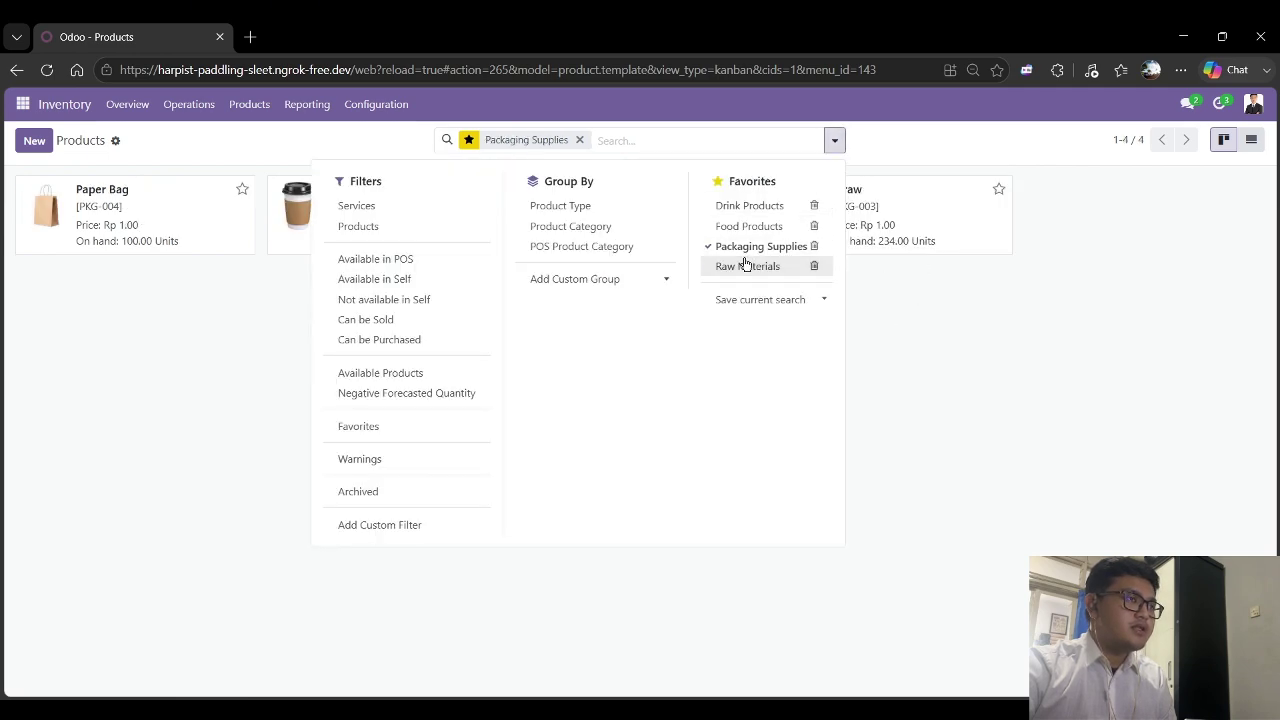
pyautogui.click(745, 263)
pyautogui.press('Escape')
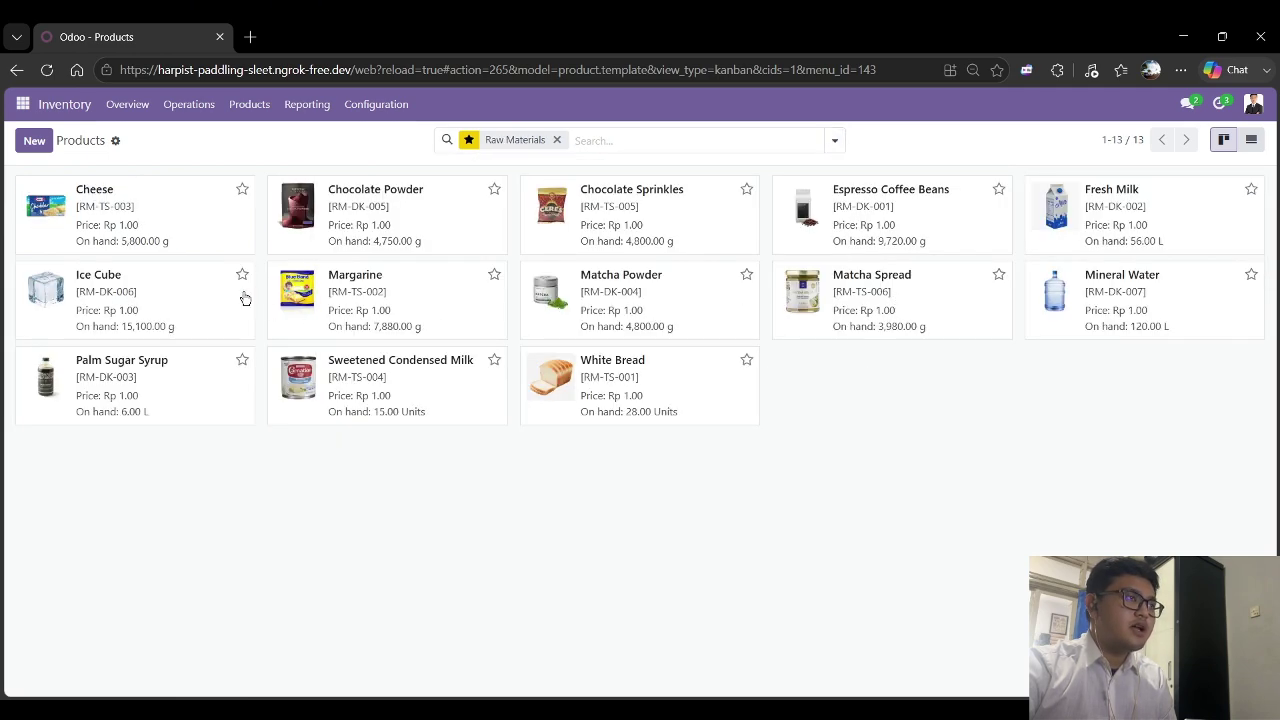
pyautogui.click(140, 405)
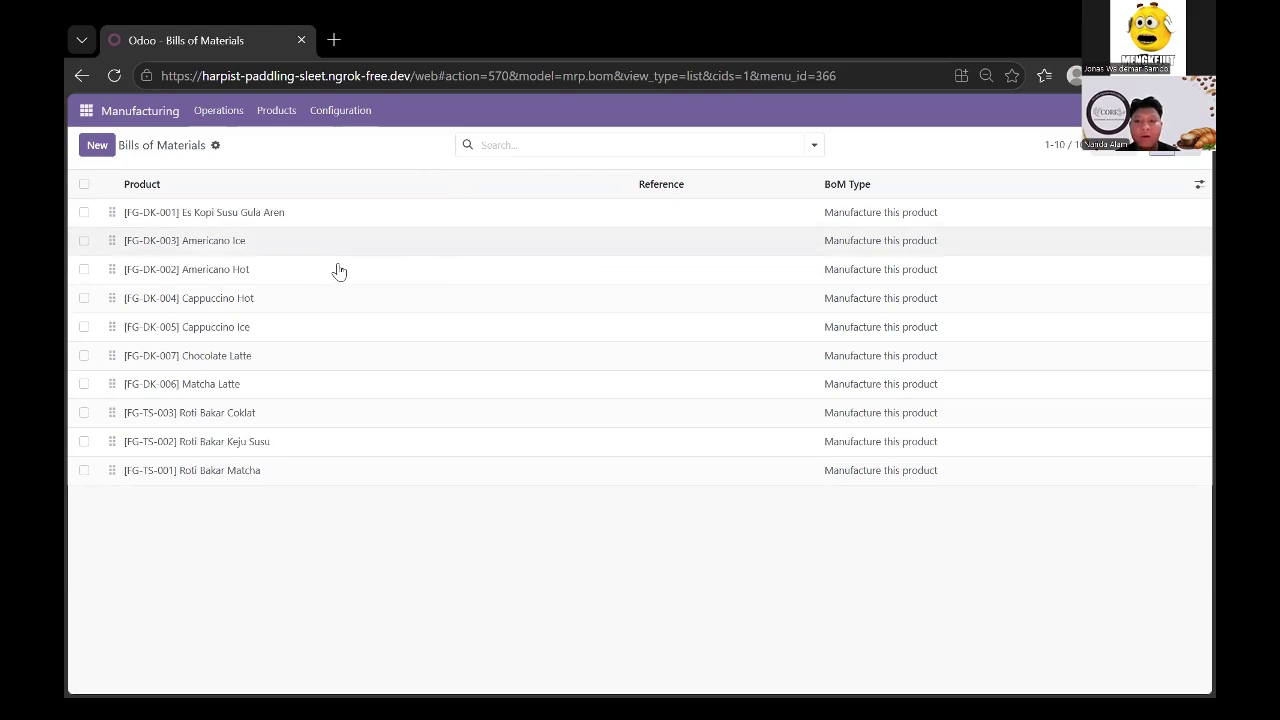
# Review the components in the Es Kopi Susu Gula Aren bill of materials, and open the list of manufacturing orders
pyautogui.click(220, 213)
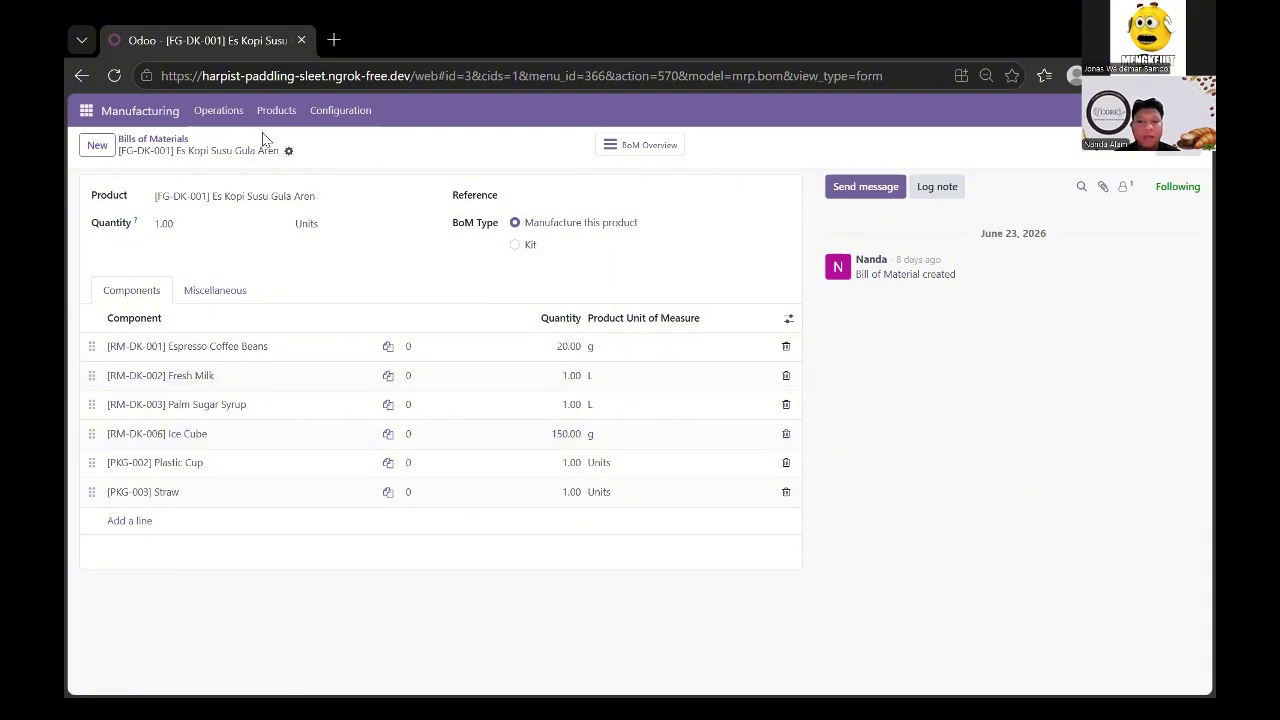
pyautogui.click(235, 118)
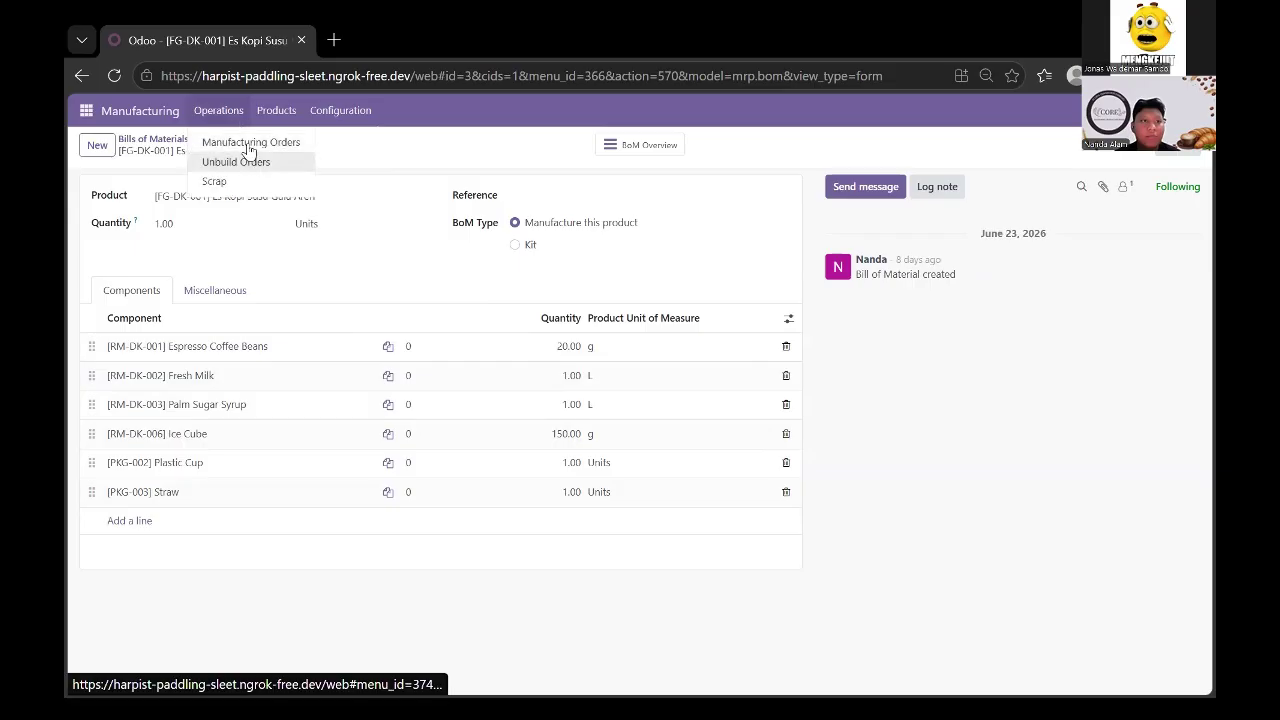
pyautogui.click(309, 135)
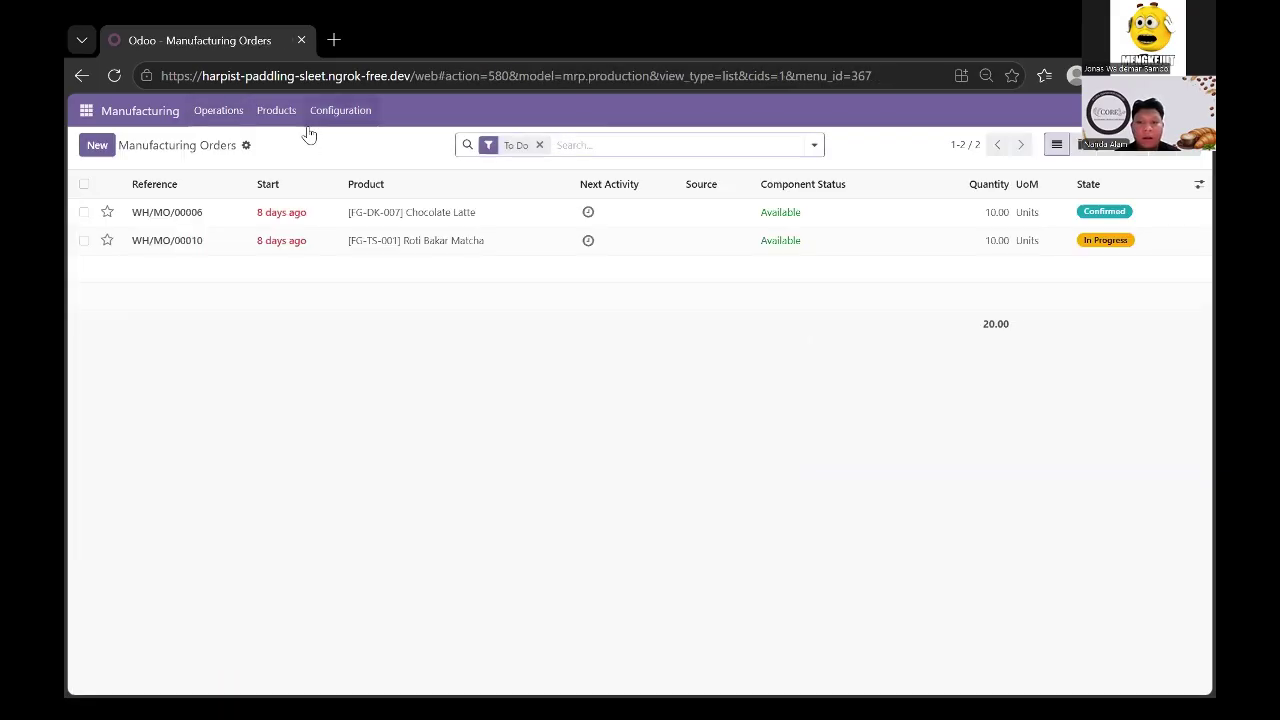
# Create a manufacturing order for [FG-DK-001] Es Kopi Susu Gula Aren and confirm it
pyautogui.click(88, 145)
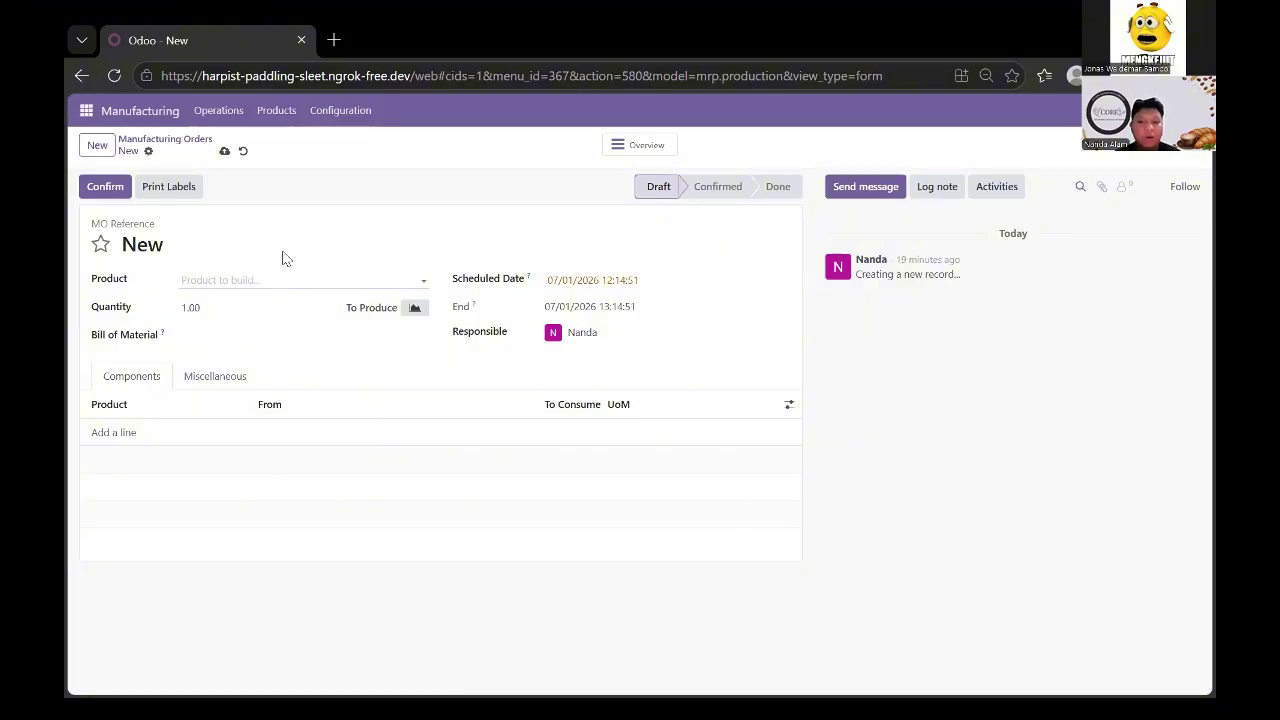
pyautogui.click(243, 280)
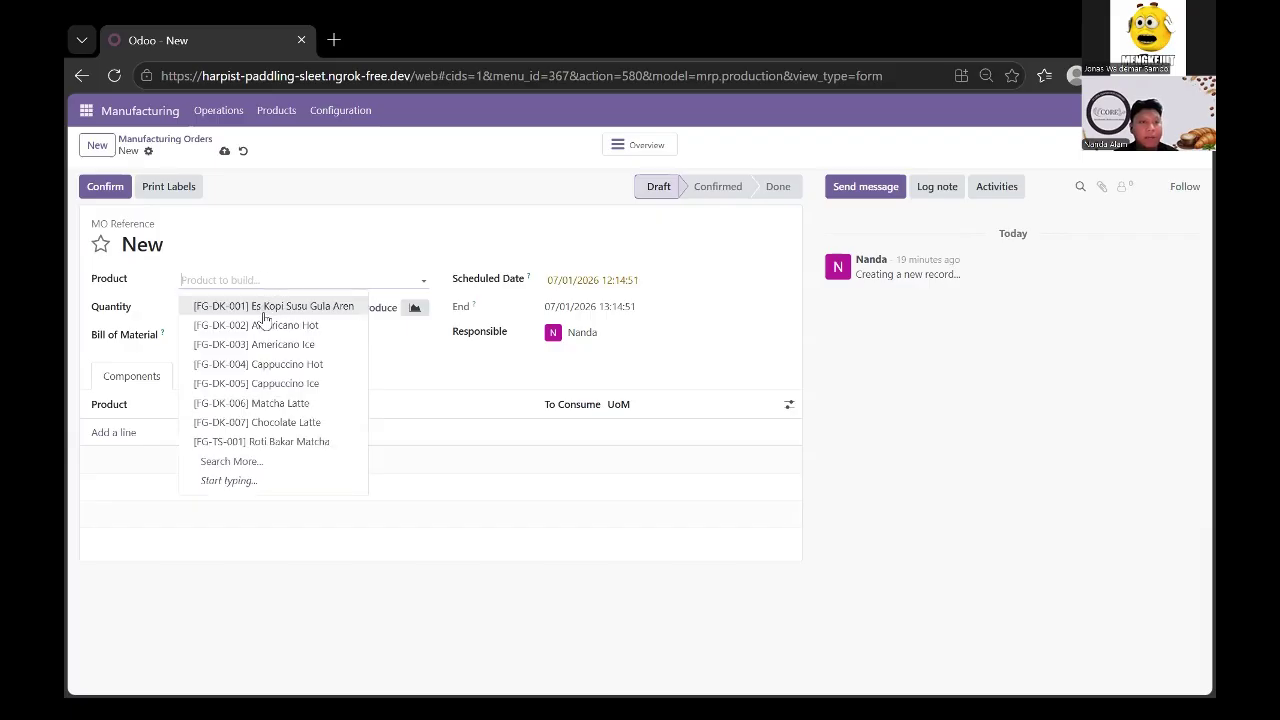
pyautogui.click(267, 306)
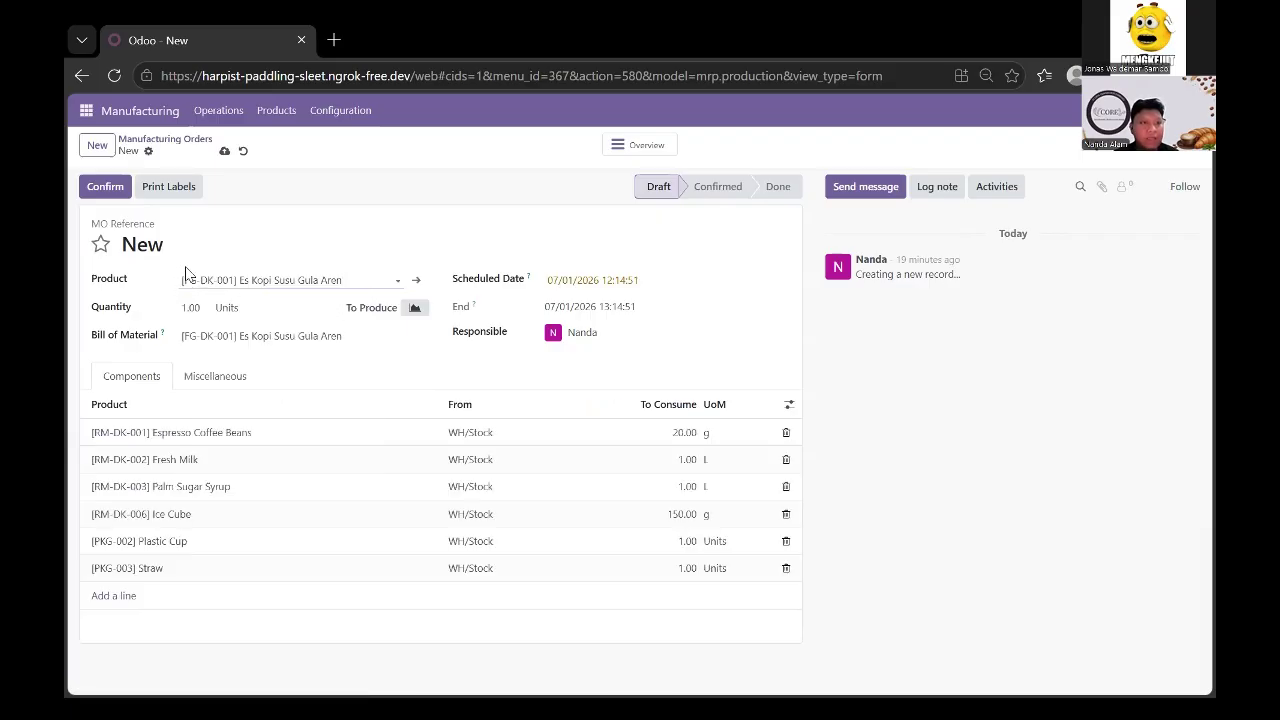
pyautogui.click(110, 192)
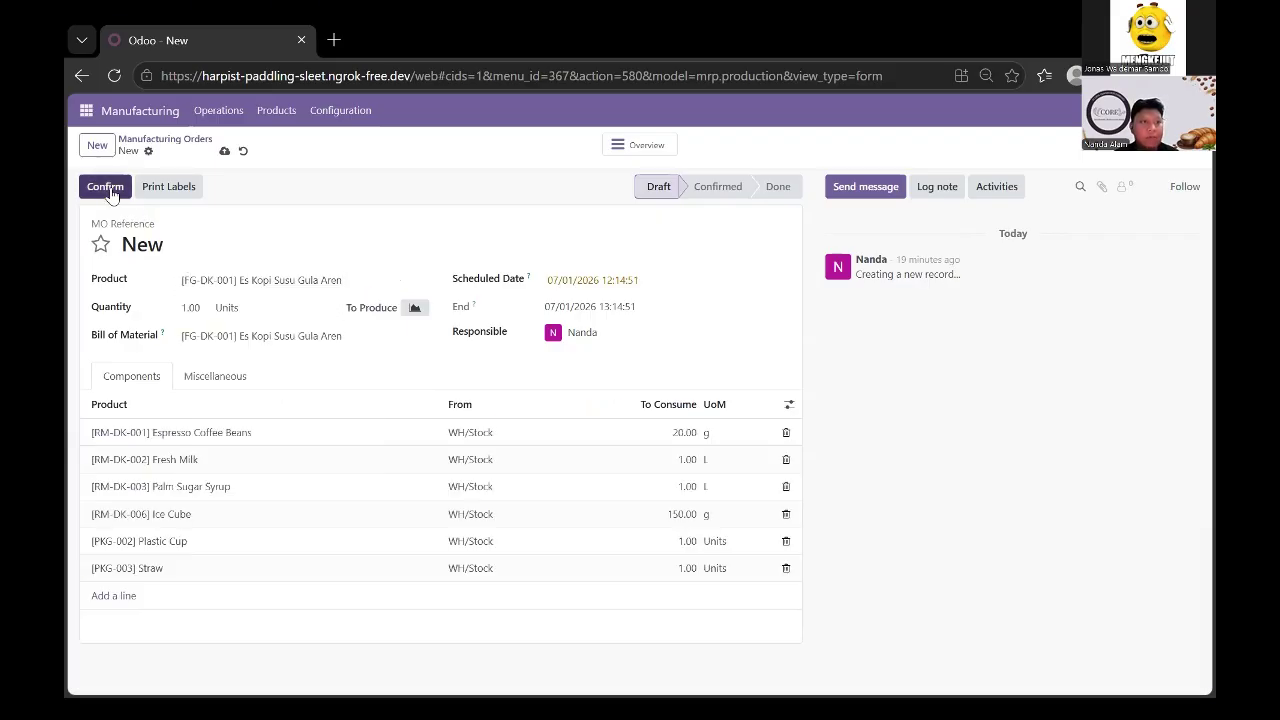
pyautogui.click(110, 192)
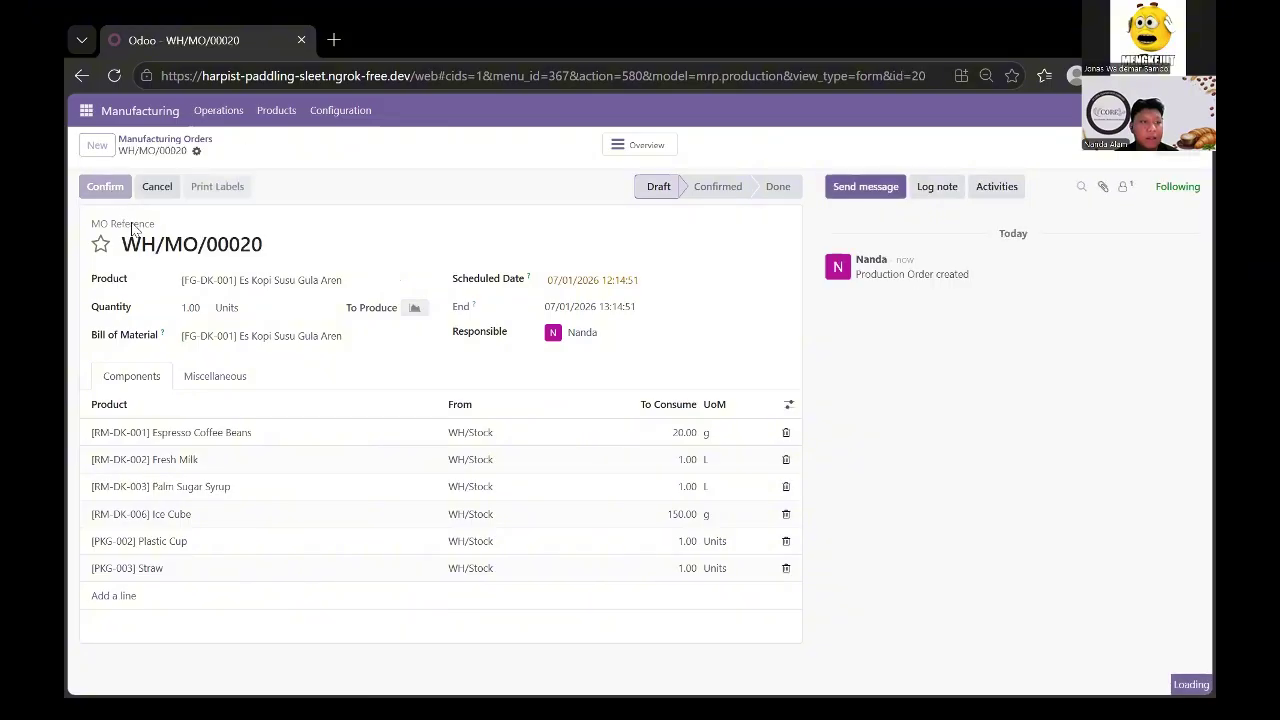
pyautogui.click(115, 192)
pyautogui.click(112, 187)
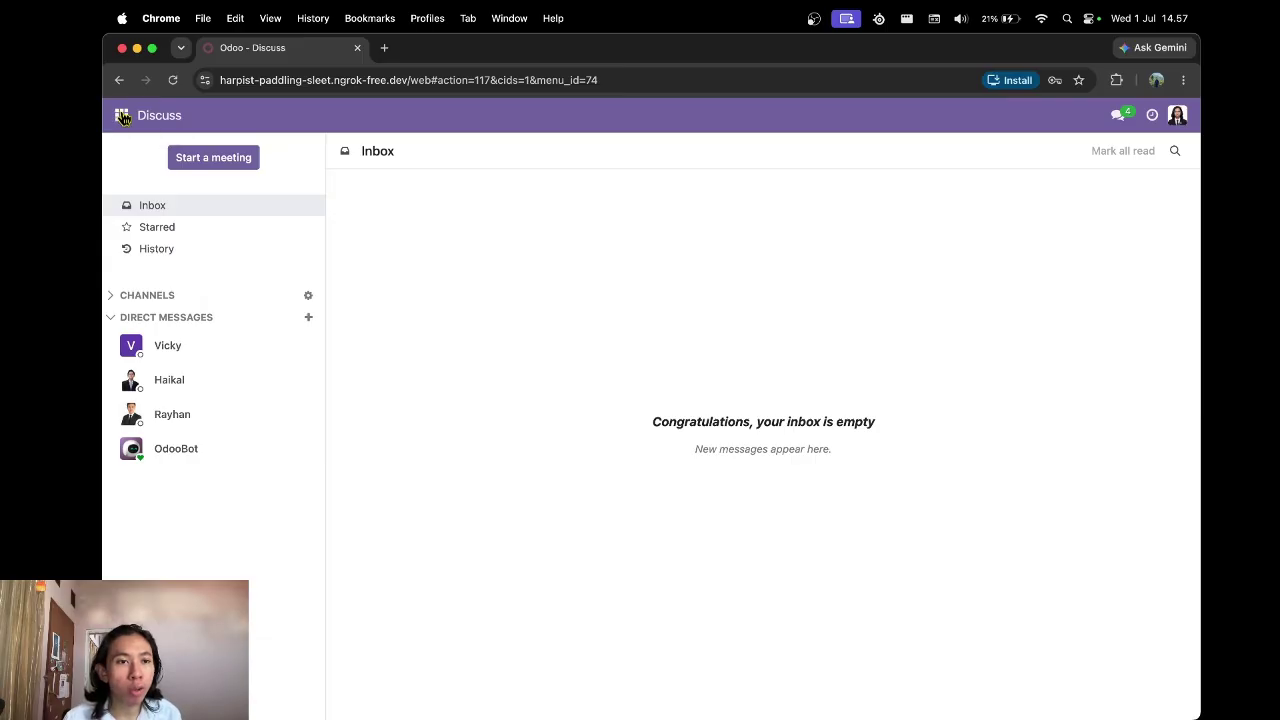
# Switch to the Point of Sale module and view its customer list
pyautogui.click(122, 116)
pyautogui.click(185, 252)
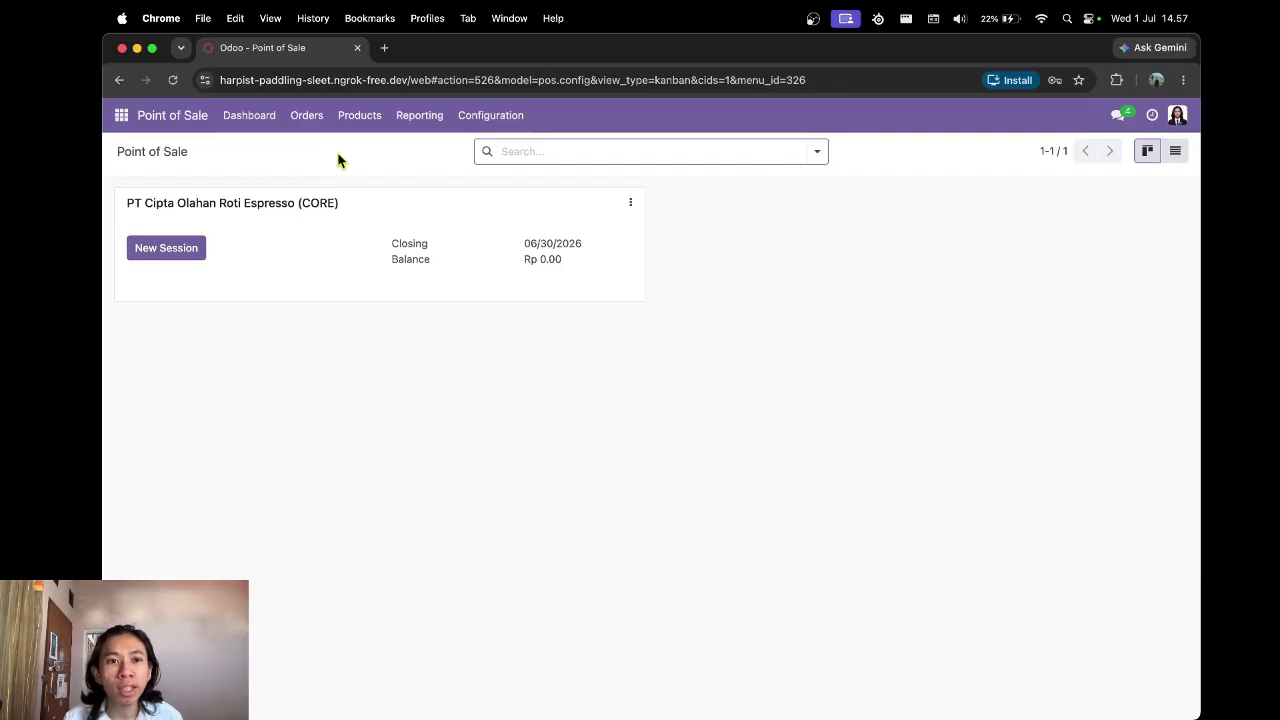
pyautogui.click(307, 115)
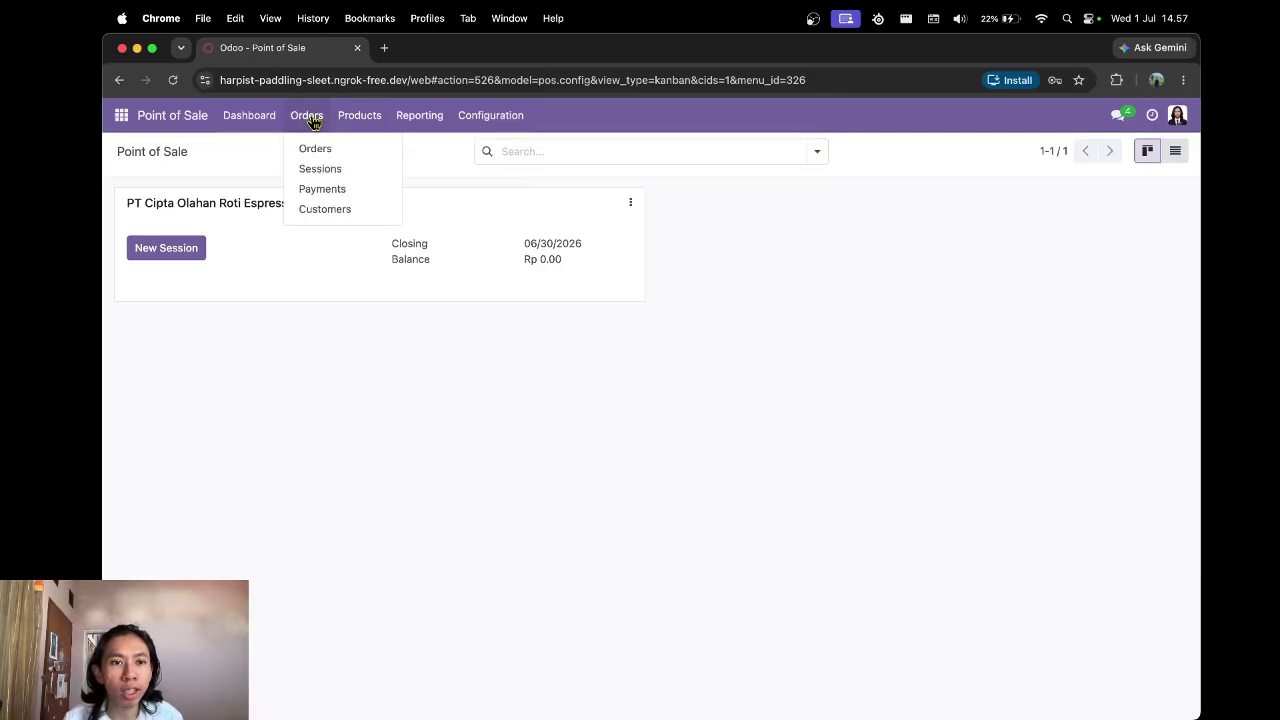
pyautogui.click(337, 211)
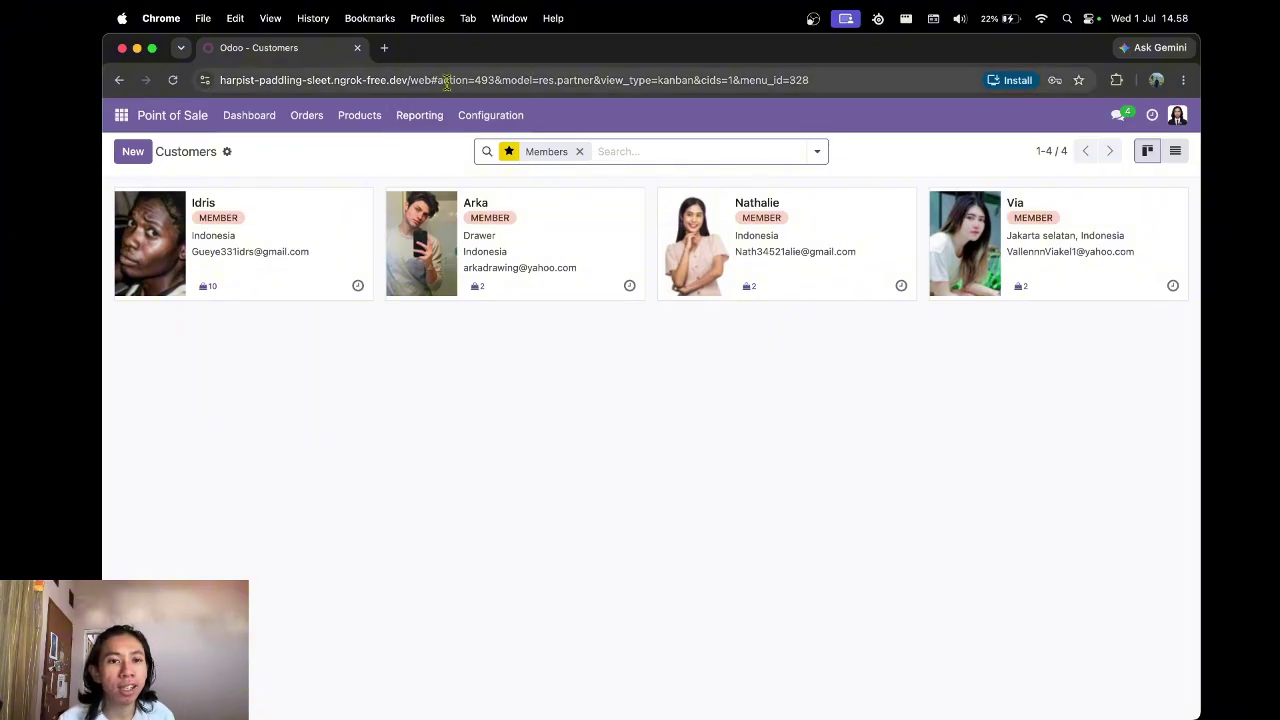
# View the list of products available in Point of Sale
pyautogui.click(307, 127)
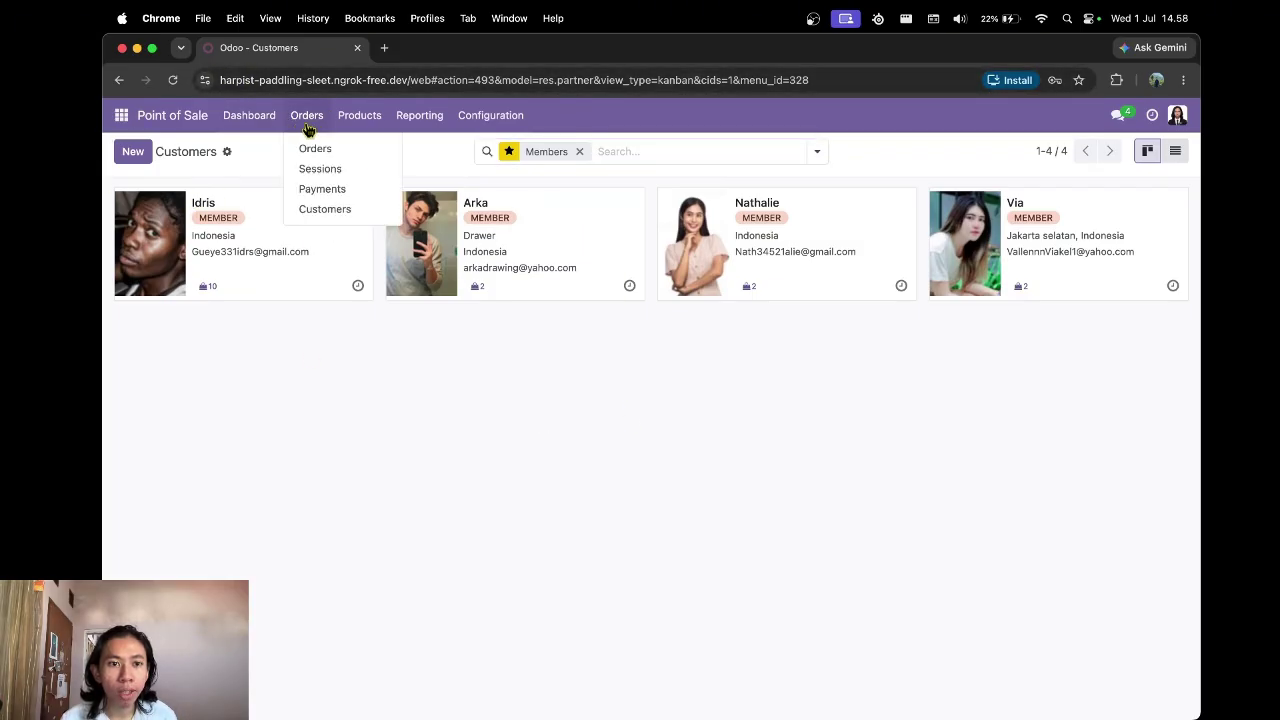
pyautogui.click(360, 118)
pyautogui.click(396, 155)
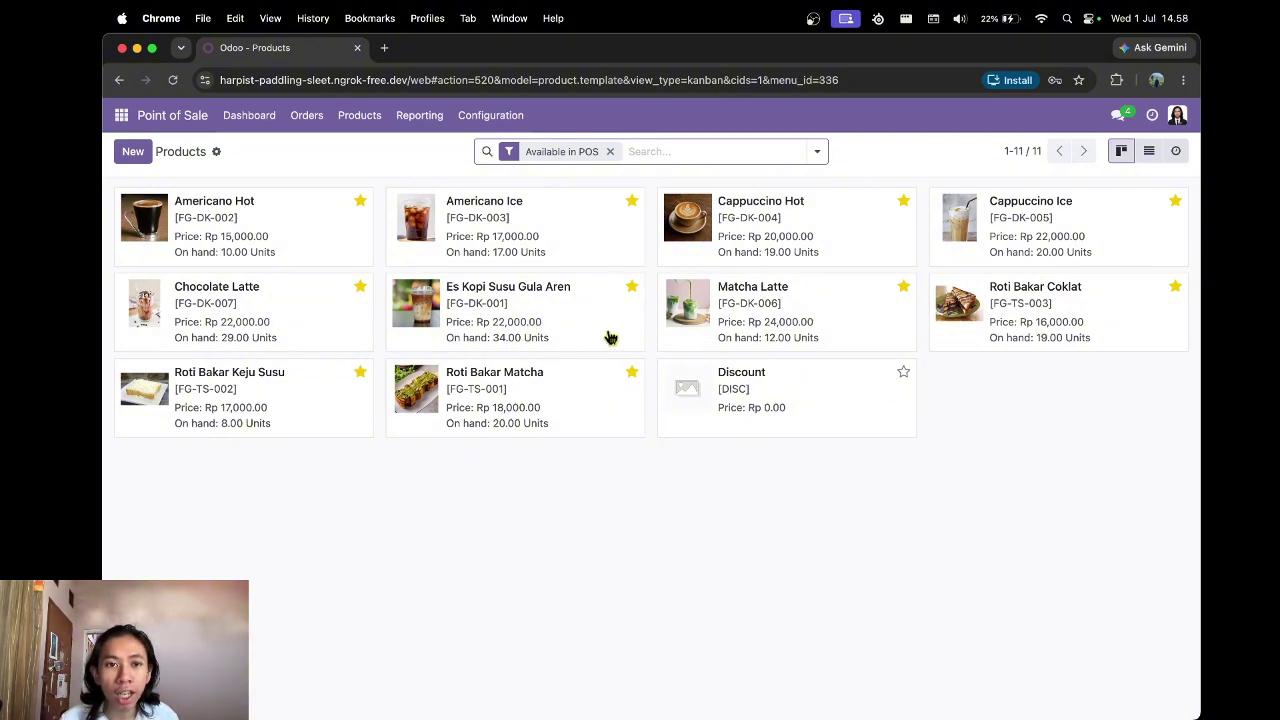
# Open a new sales session for PT Cipta Olahan Roti Espresso (CORE) and start an order at table Meja 1
pyautogui.click(262, 125)
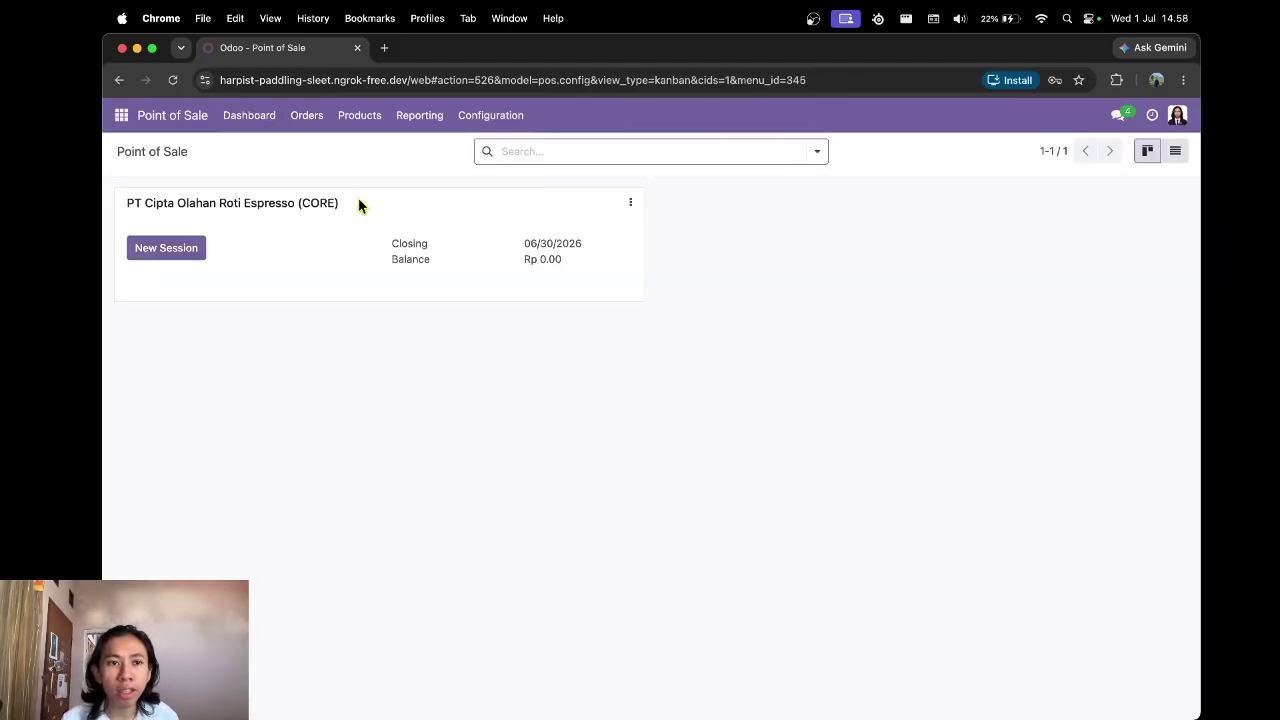
pyautogui.click(168, 250)
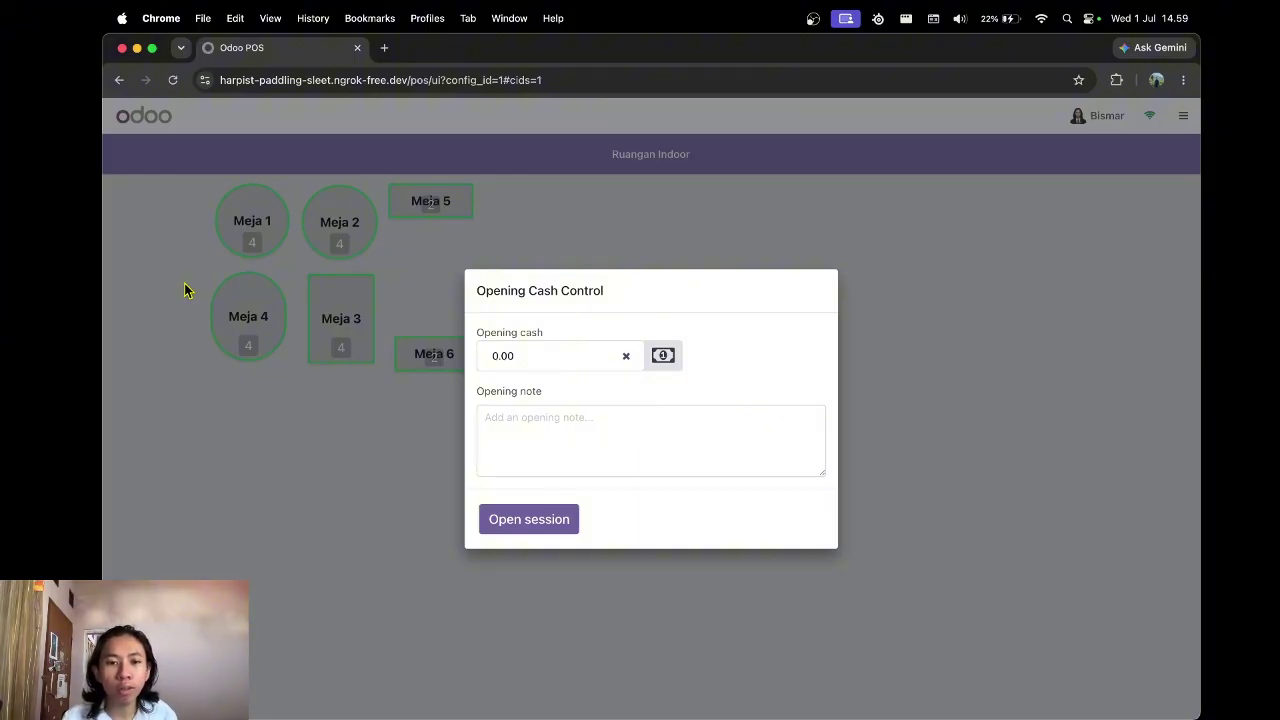
pyautogui.click(565, 530)
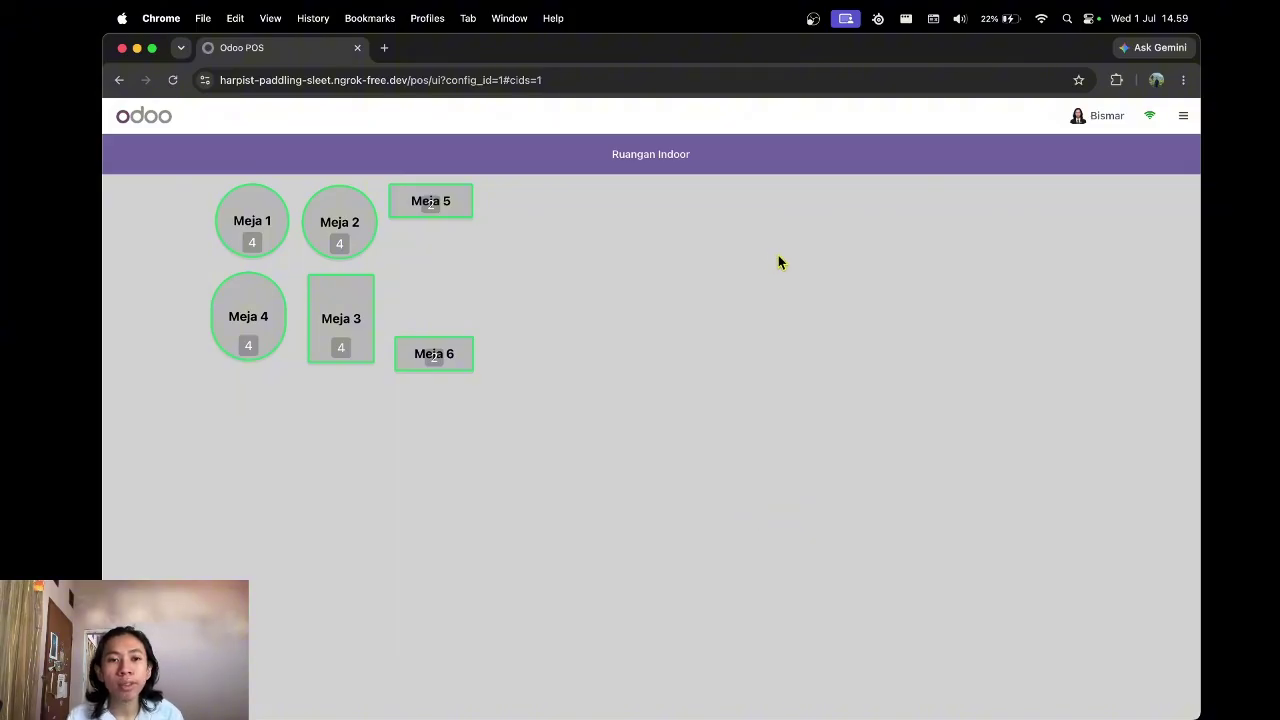
pyautogui.click(266, 235)
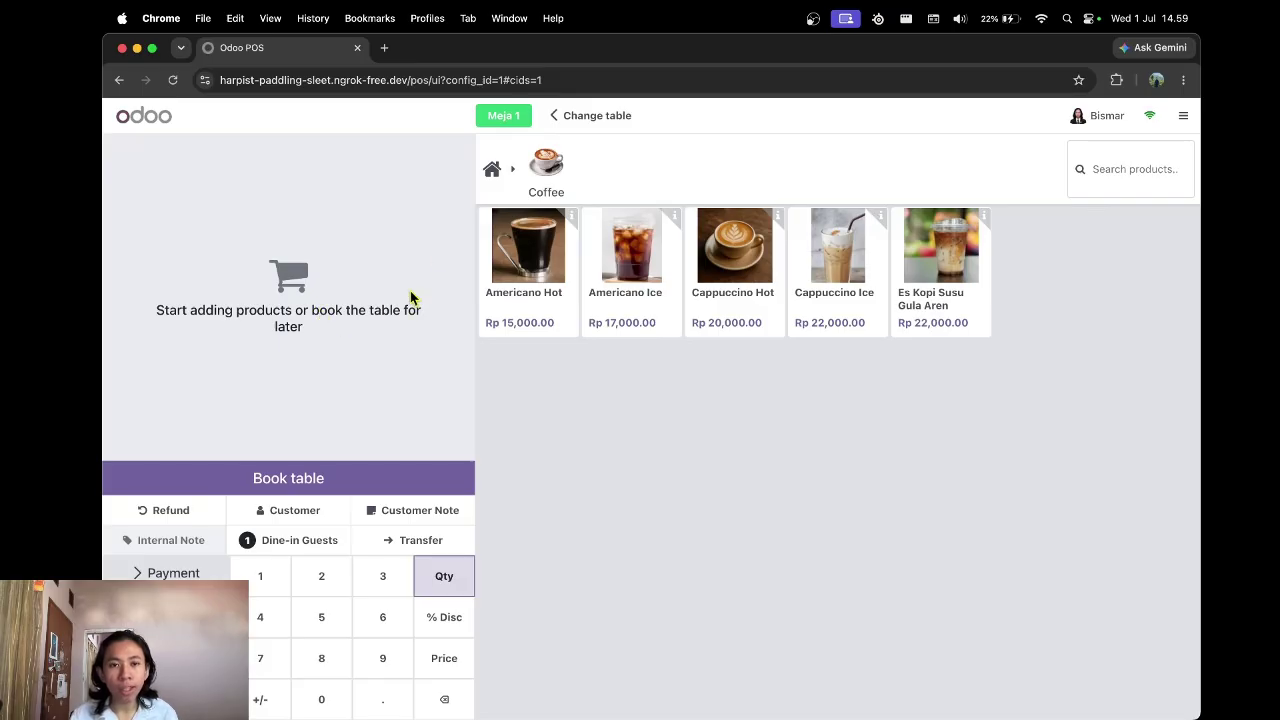
# Browse the Coffee, Food and Non-Coffee product categories, and return to the full product list
pyautogui.click(491, 172)
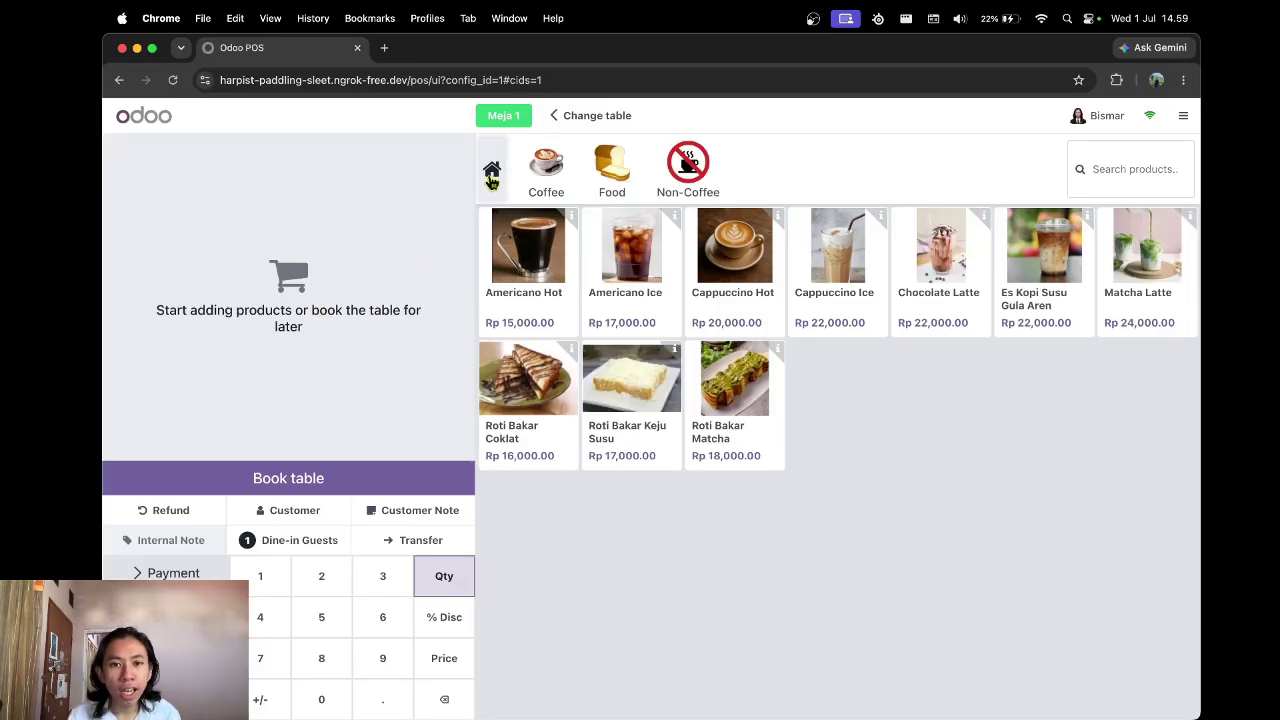
pyautogui.click(562, 173)
pyautogui.click(498, 176)
pyautogui.click(595, 186)
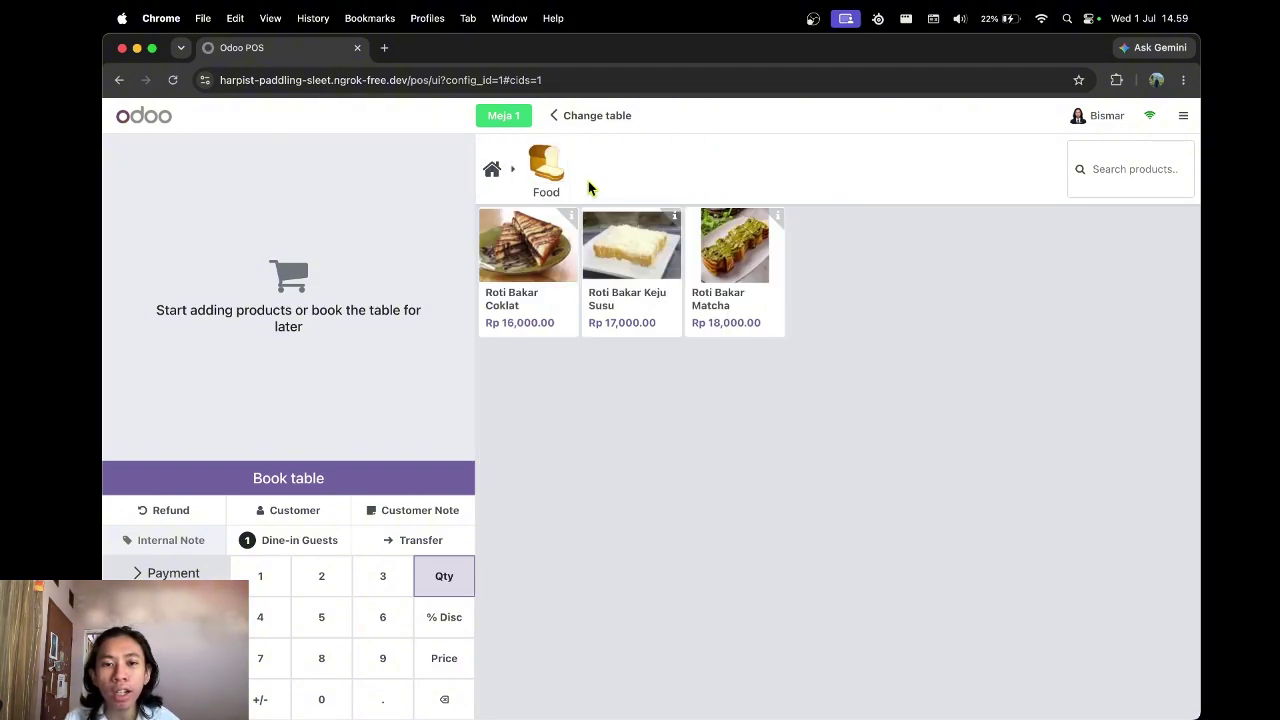
pyautogui.click(495, 178)
pyautogui.click(700, 185)
pyautogui.click(505, 177)
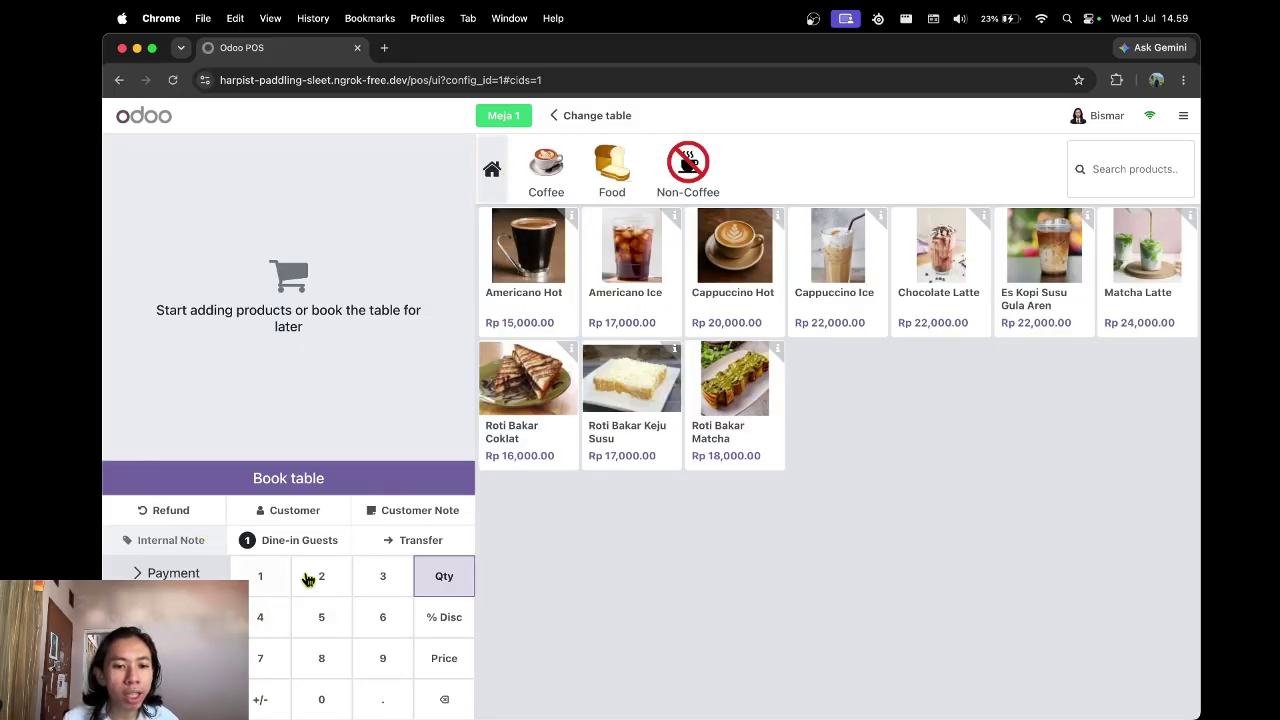
# Search the customers by the opening digits of the phone number and assign the first matching customer to the order
pyautogui.click(293, 514)
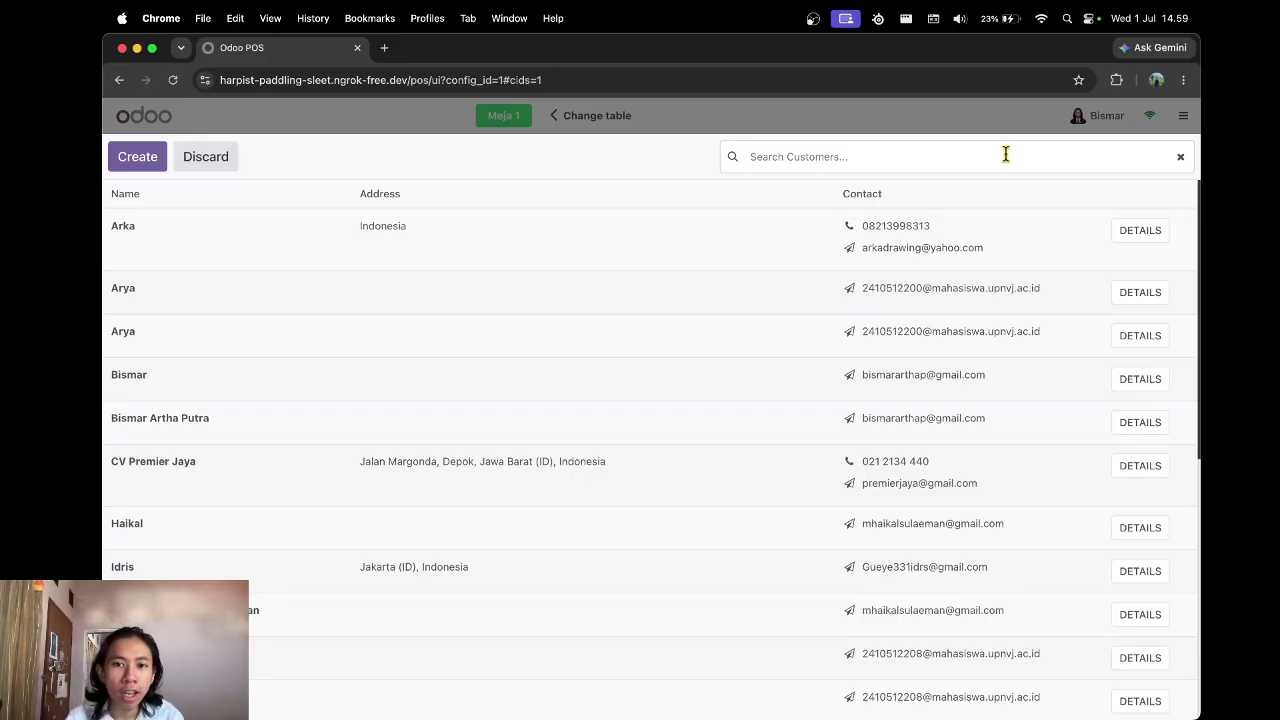
pyautogui.click(1005, 154)
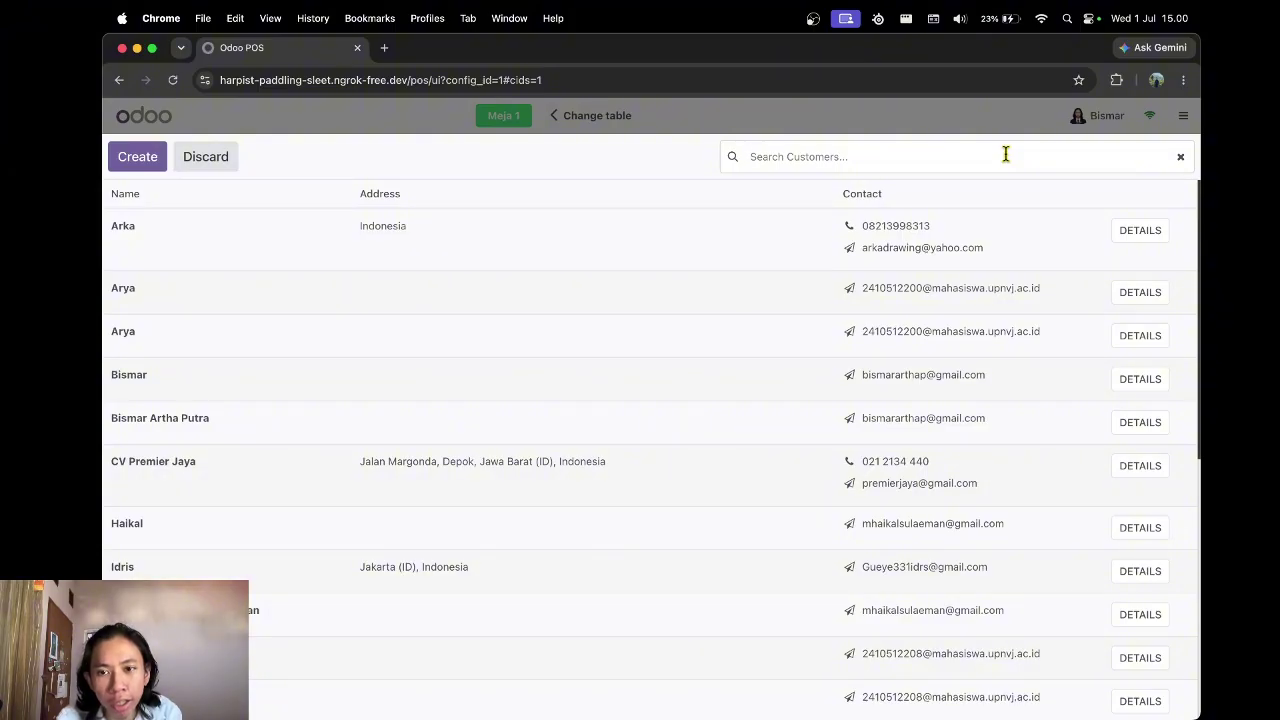
pyautogui.write('08')
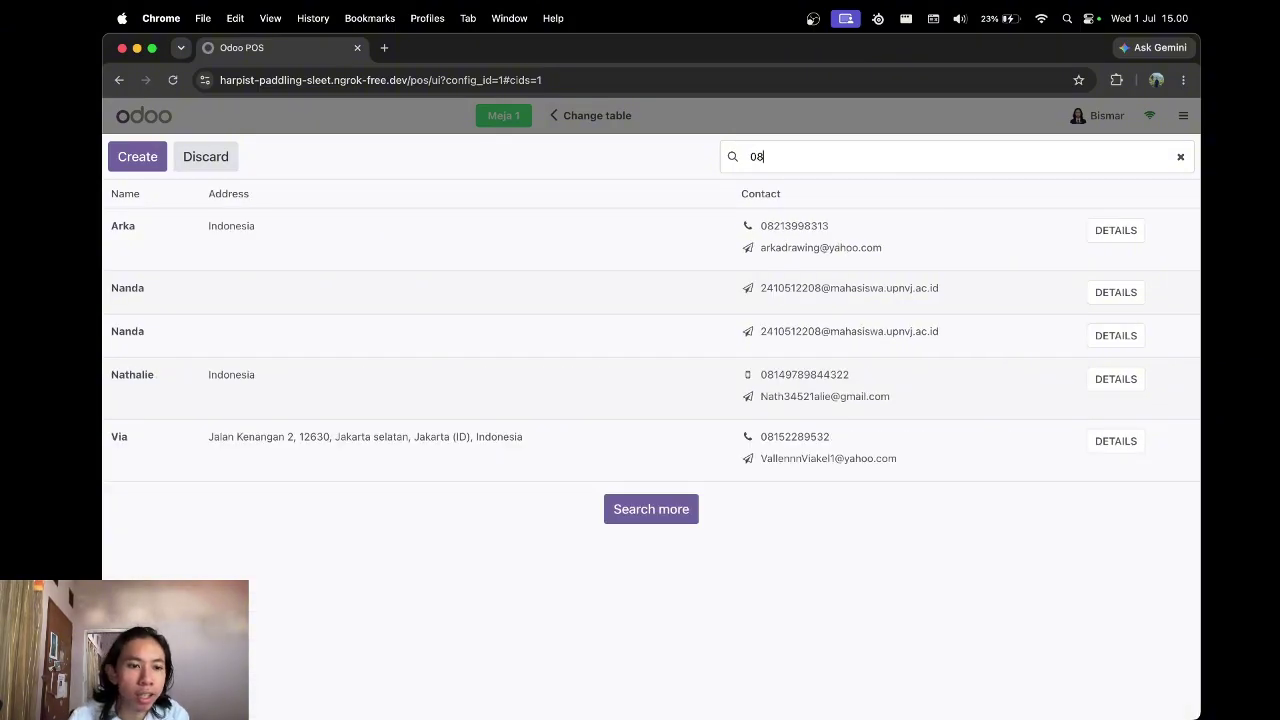
pyautogui.click(587, 246)
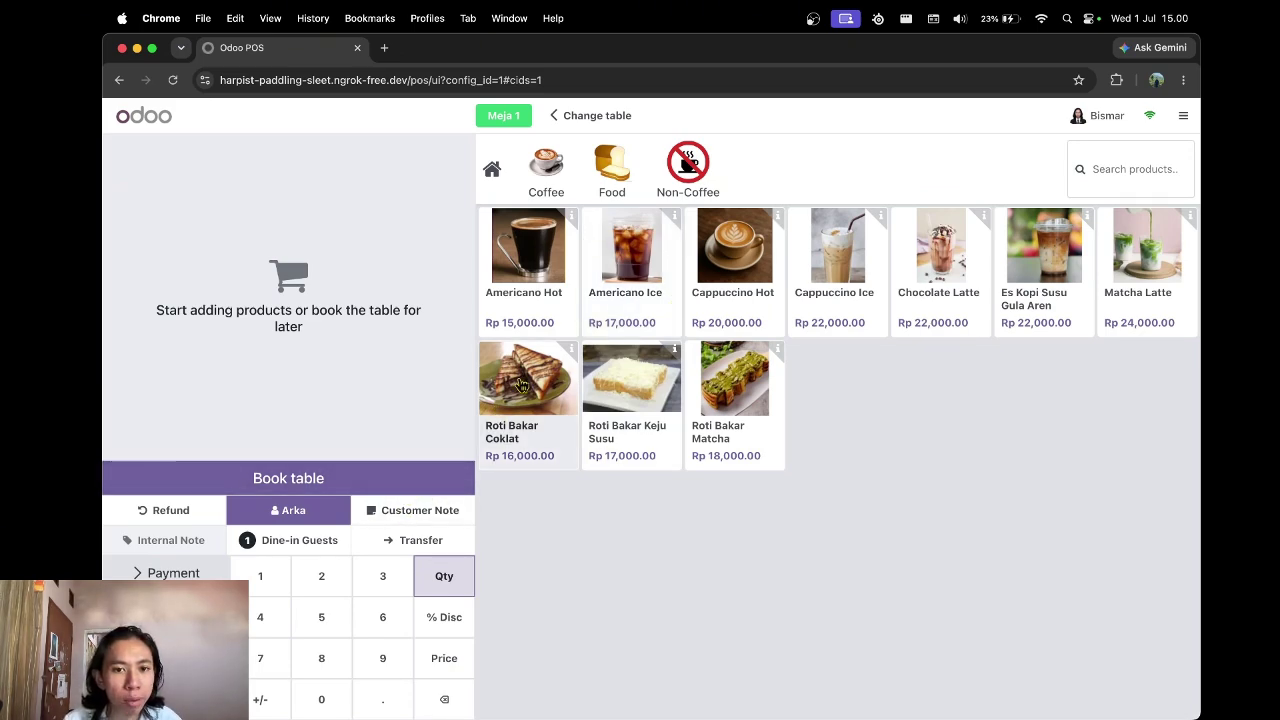
# Add one Americano Hot to the order and give it a 5% discount
pyautogui.click(535, 311)
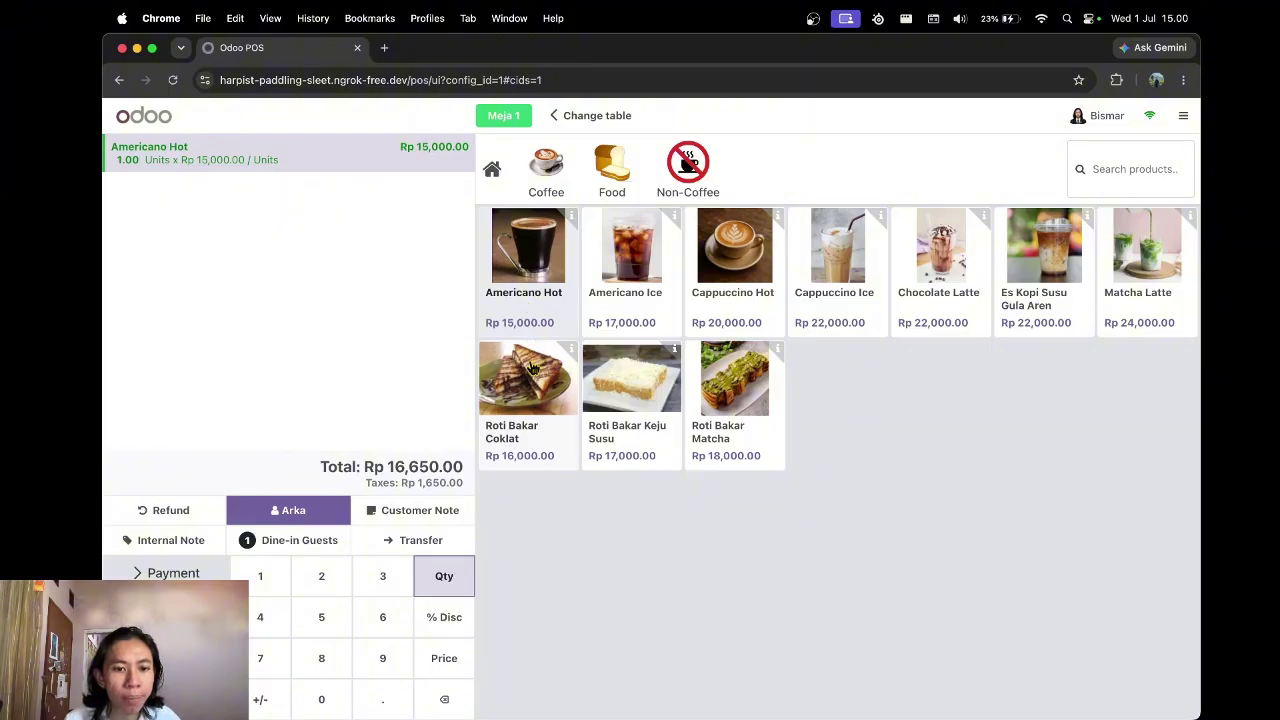
pyautogui.click(440, 628)
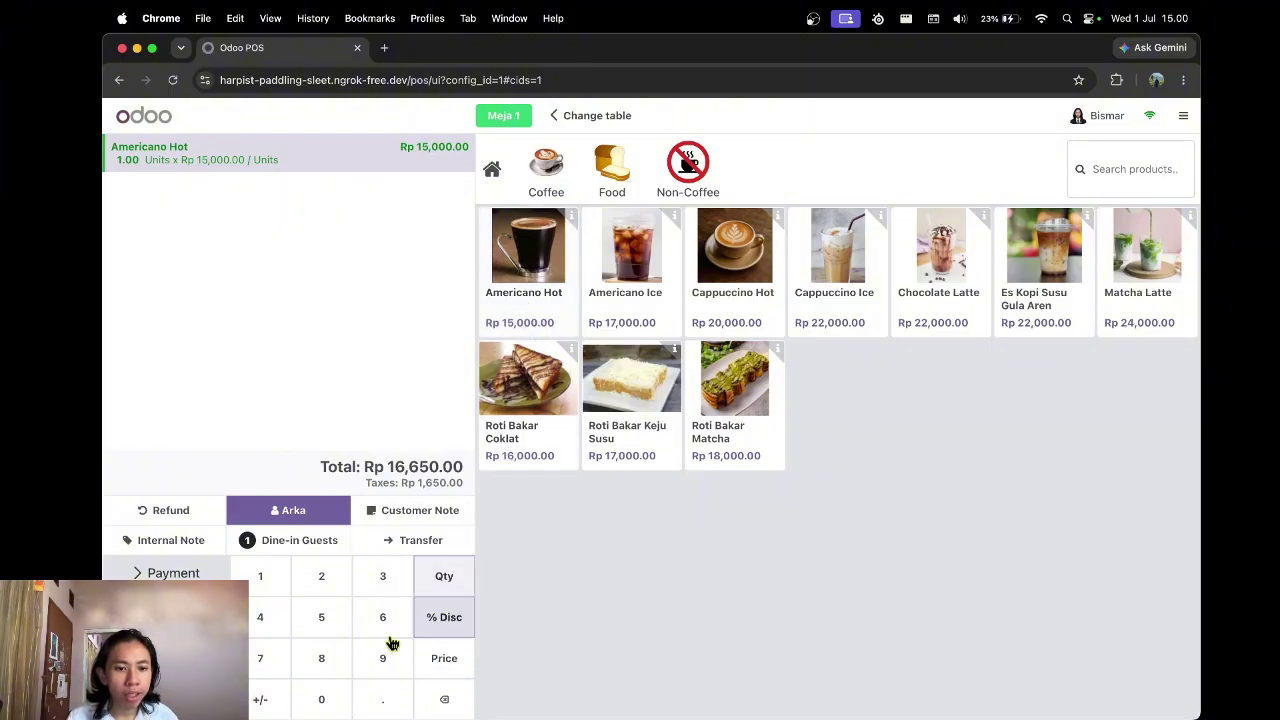
pyautogui.click(320, 624)
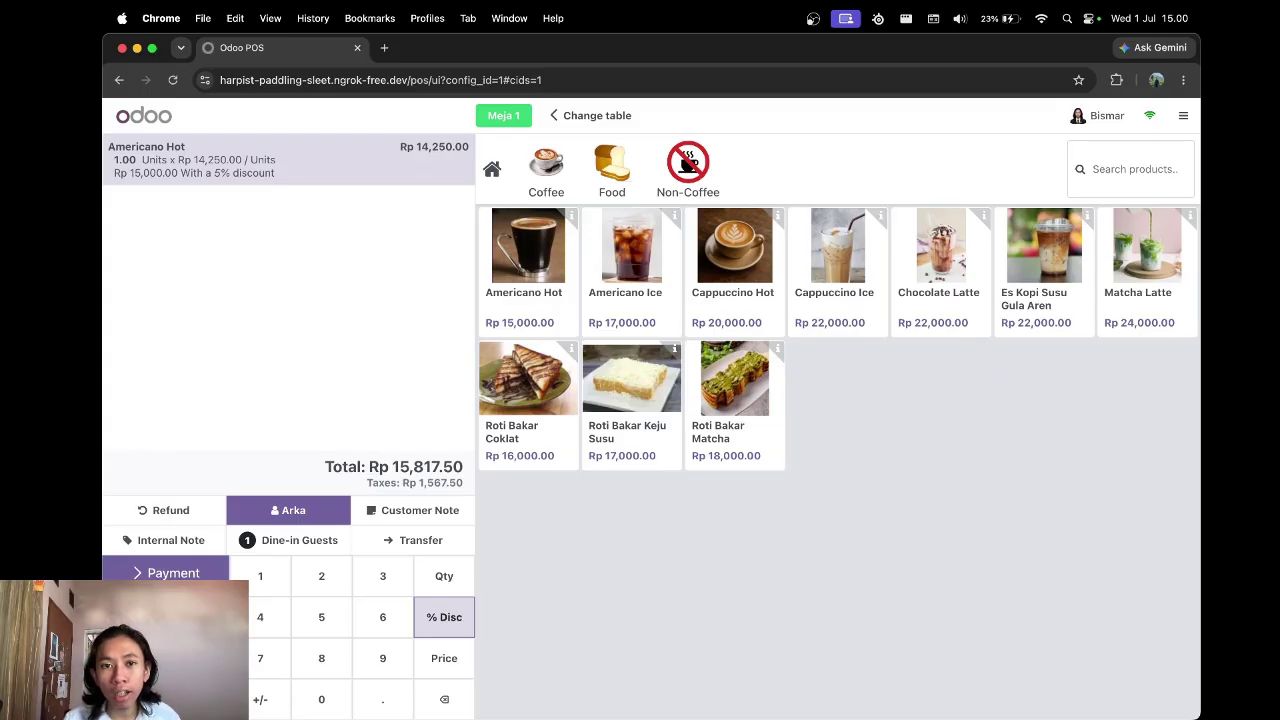
# Take payment for the order in cash with Rp 20,000 received and validate it
pyautogui.click(174, 573)
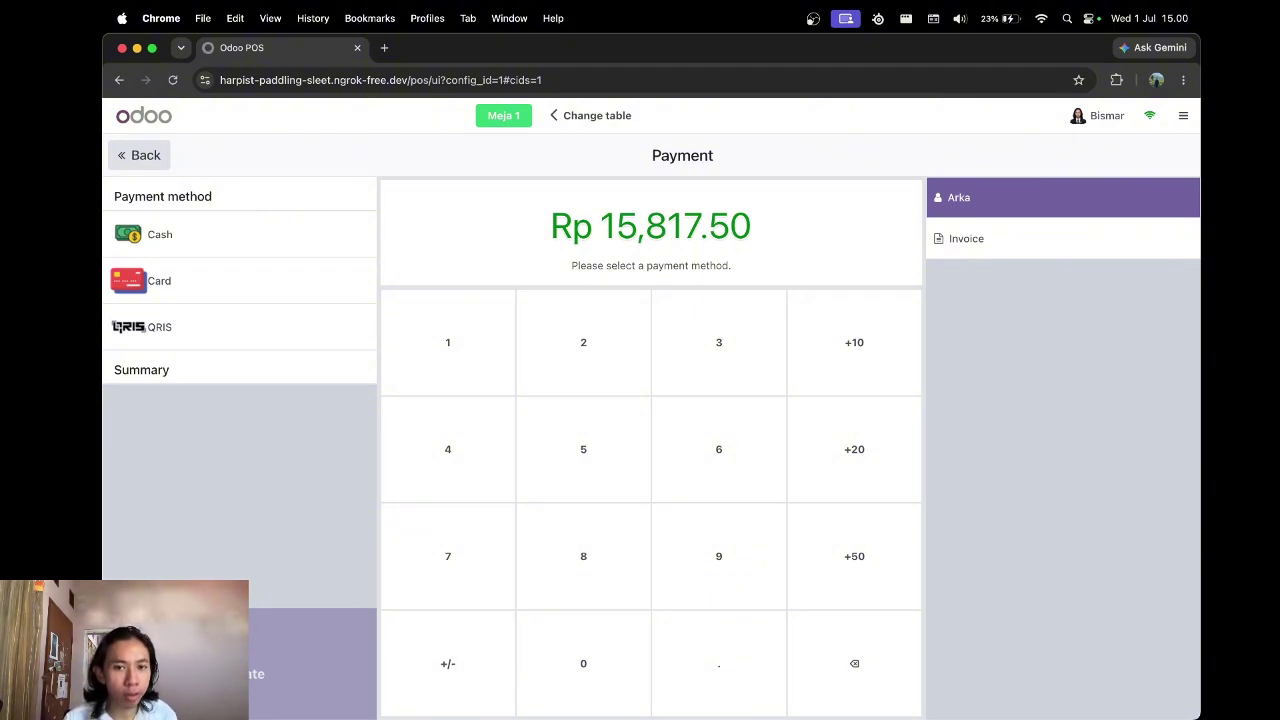
pyautogui.click(226, 246)
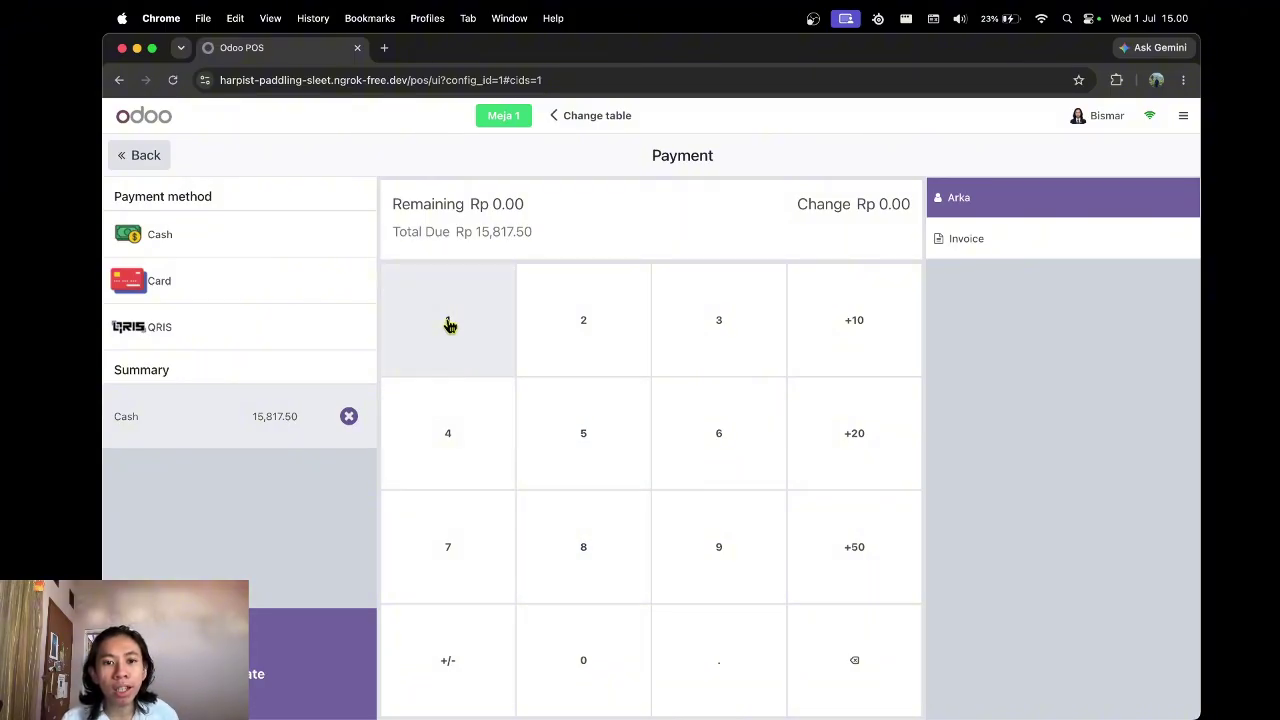
pyautogui.click(582, 365)
pyautogui.click(591, 655)
pyautogui.click(591, 656)
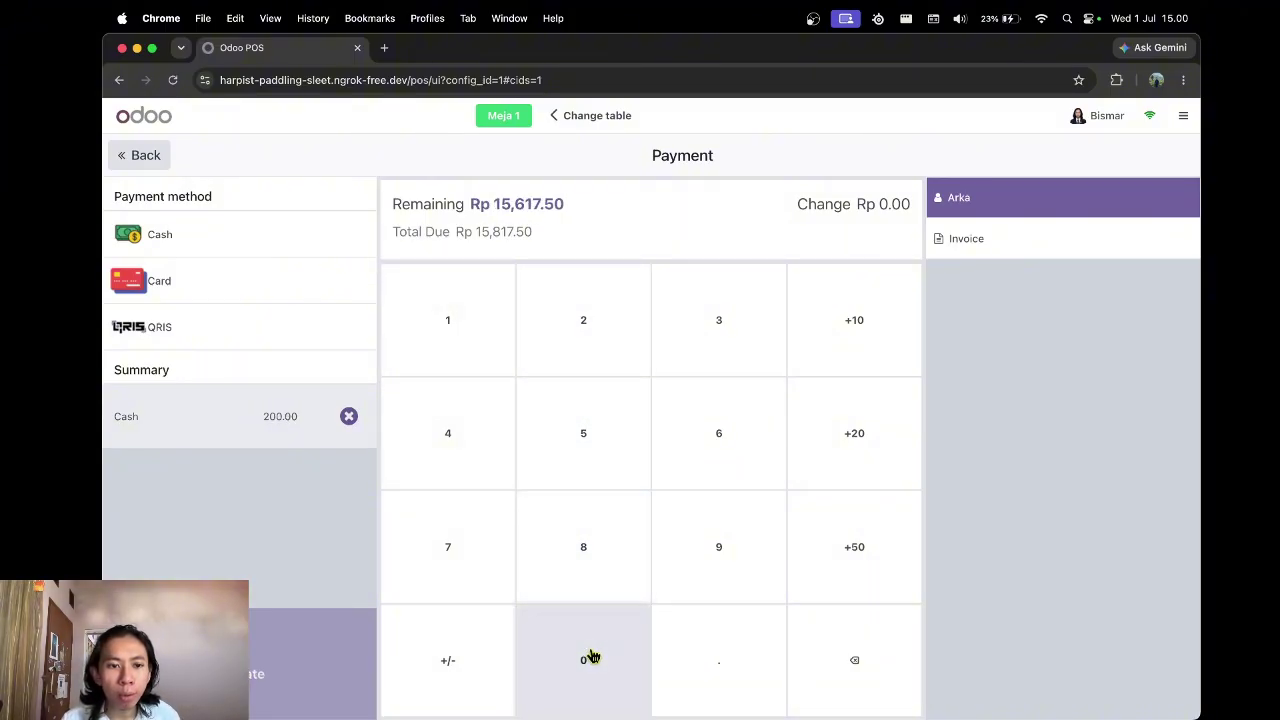
pyautogui.click(590, 657)
pyautogui.click(590, 657)
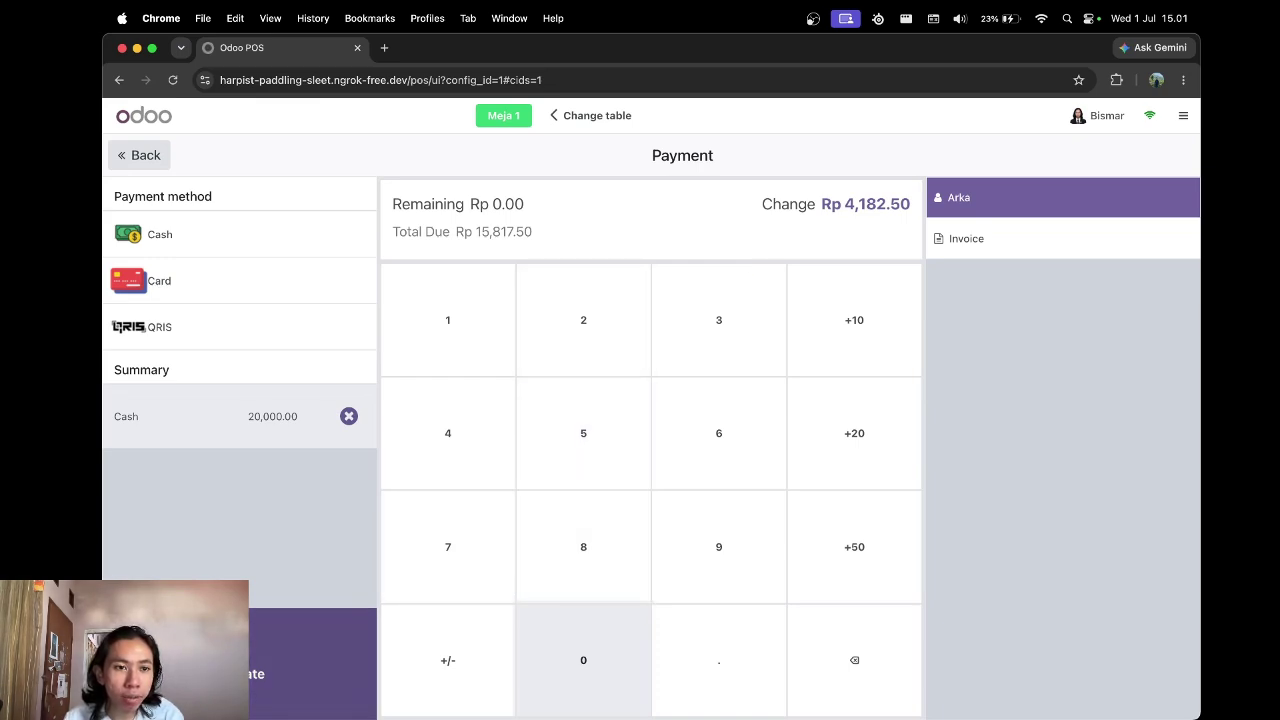
pyautogui.click(200, 665)
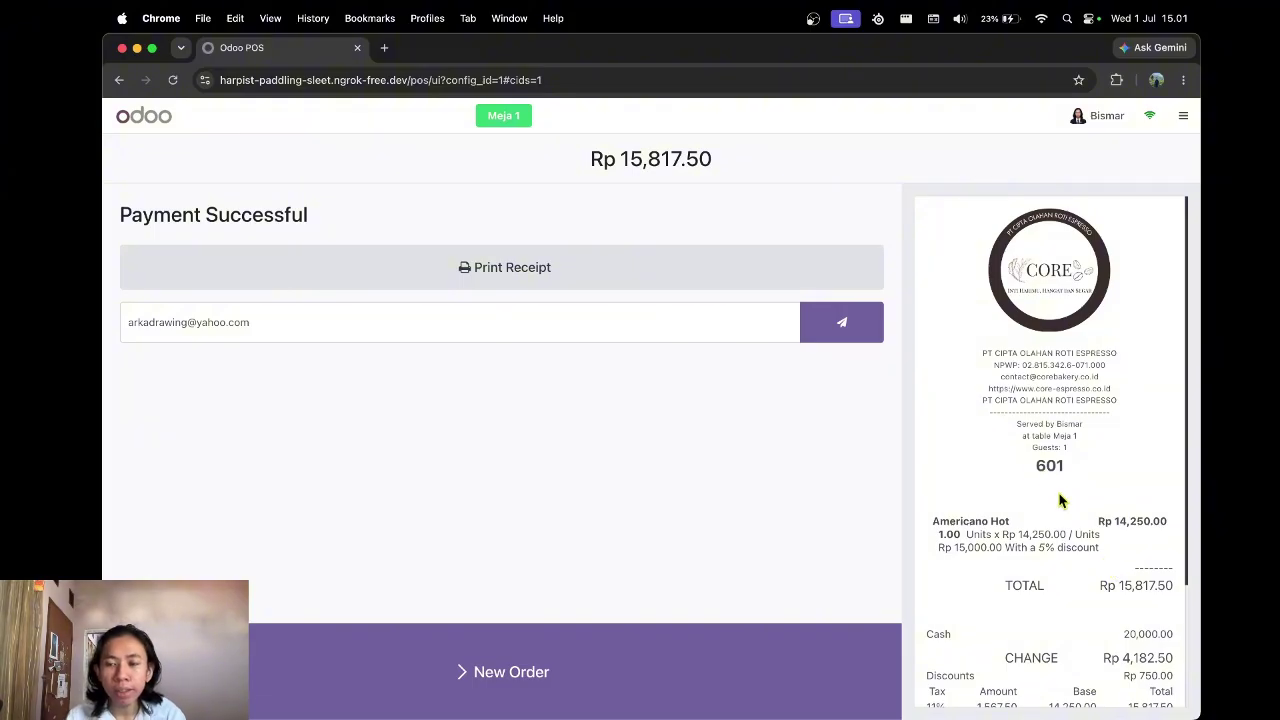
# Review the order receipt's items, discount, payment, change and tax details
pyautogui.scroll(-3, 1066, 502)
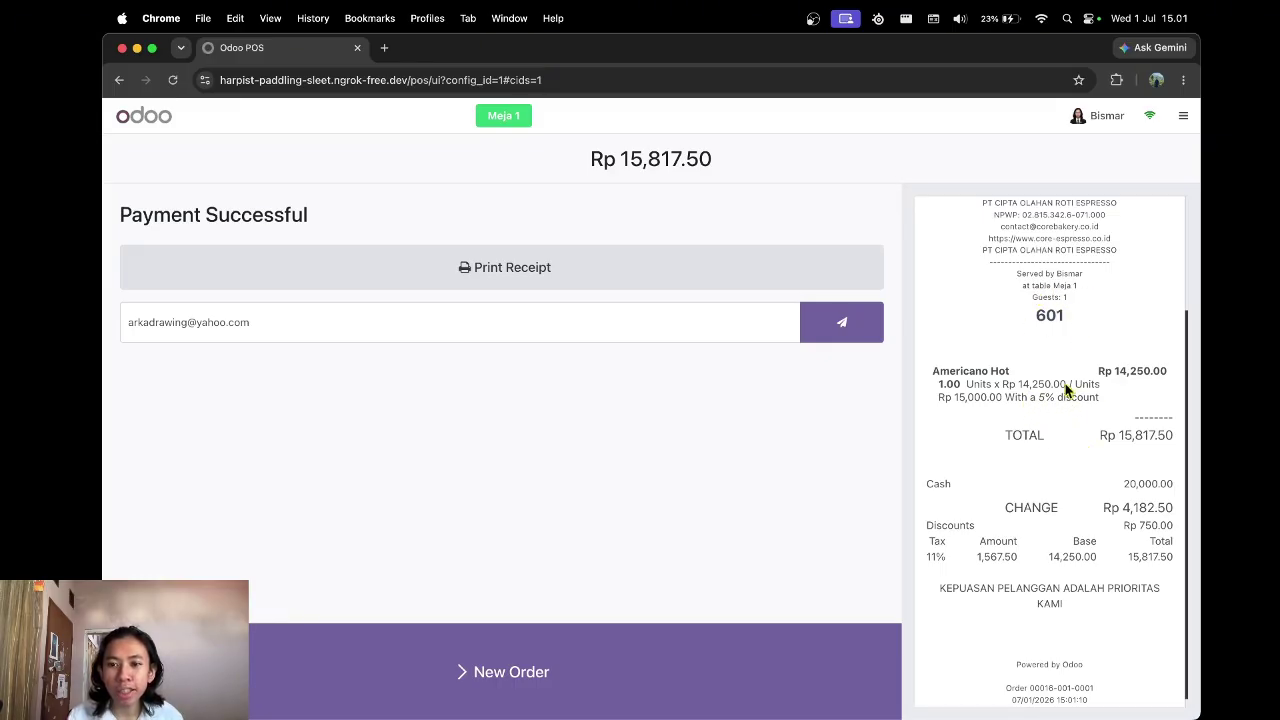
pyautogui.scroll(5, 1000, 500)
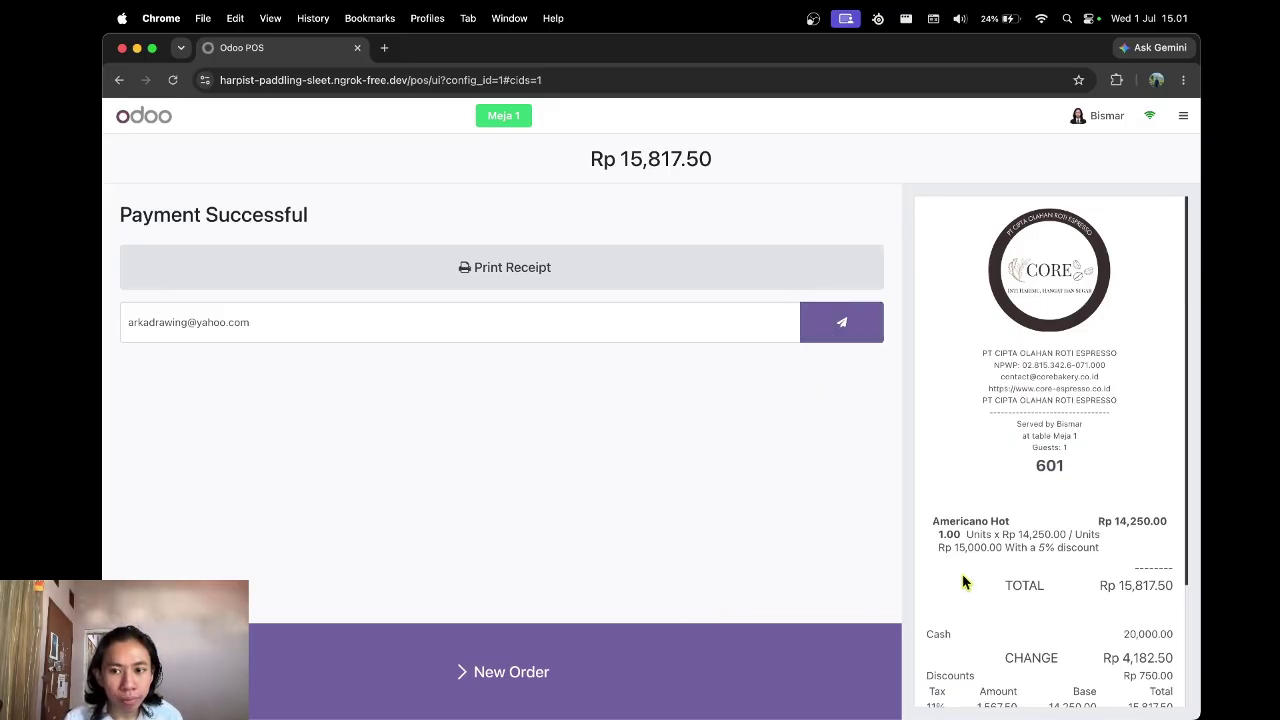
pyautogui.scroll(-3, 963, 580)
pyautogui.scroll(3, 963, 580)
pyautogui.scroll(-3, 962, 582)
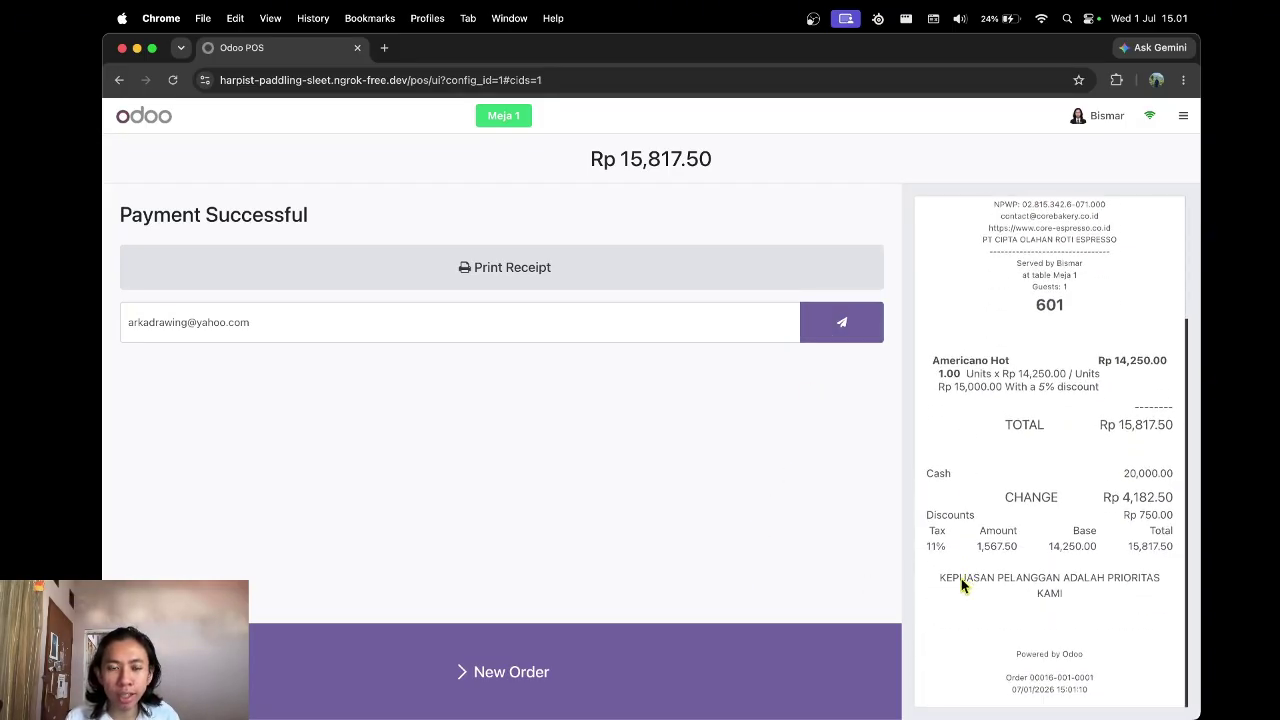
pyautogui.scroll(3, 961, 578)
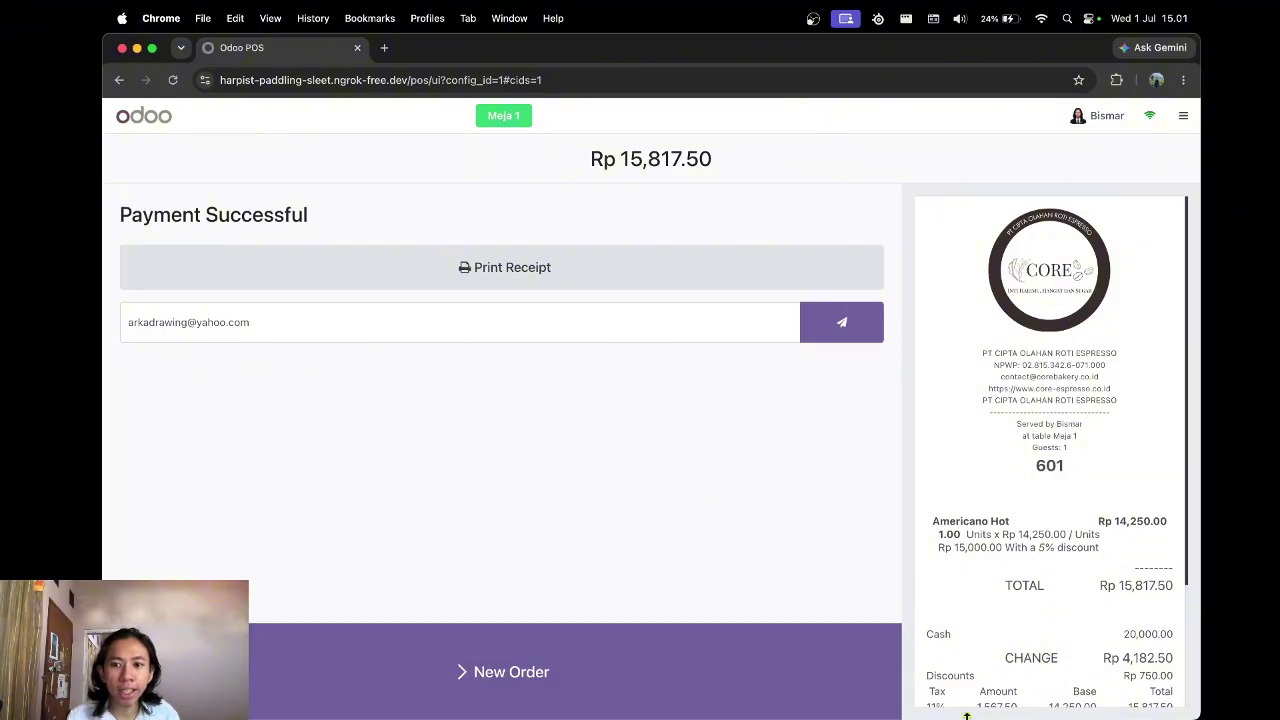
# Start closing the session and count the cash as one Rp 10,000, one Rp 5,000, one Rp 500 and two Rp 200
pyautogui.click(1184, 118)
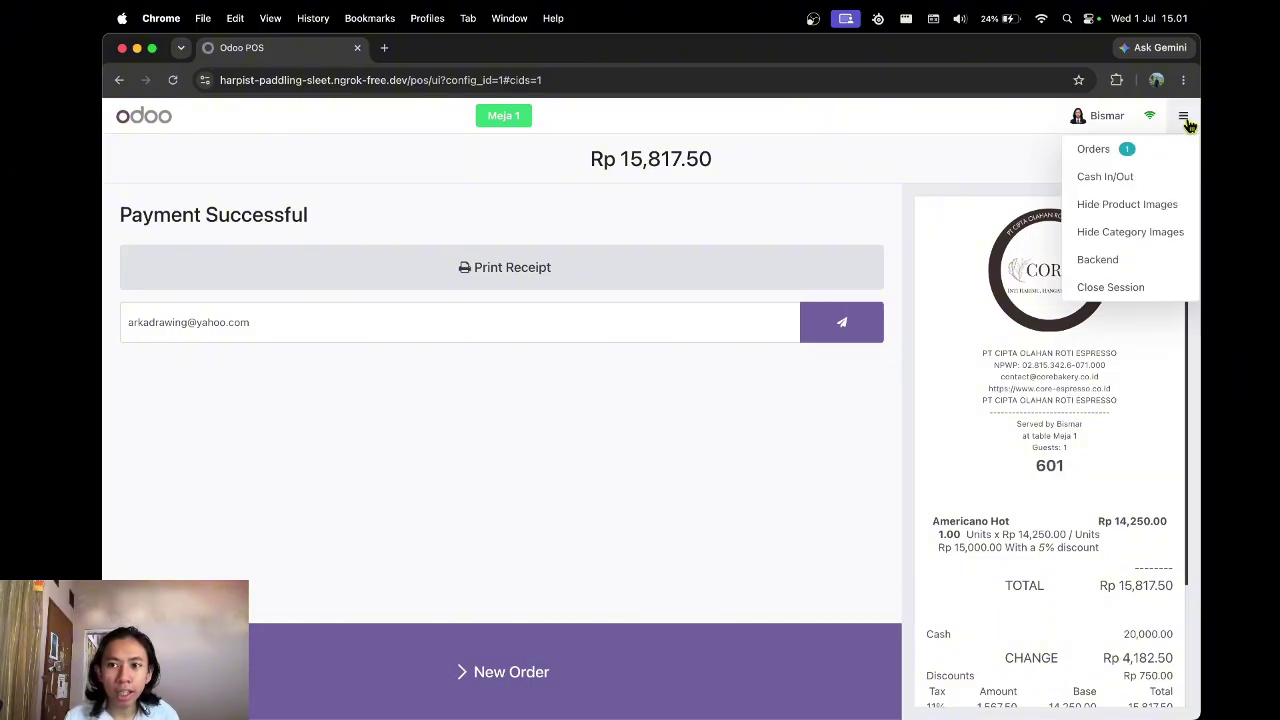
pyautogui.click(1148, 287)
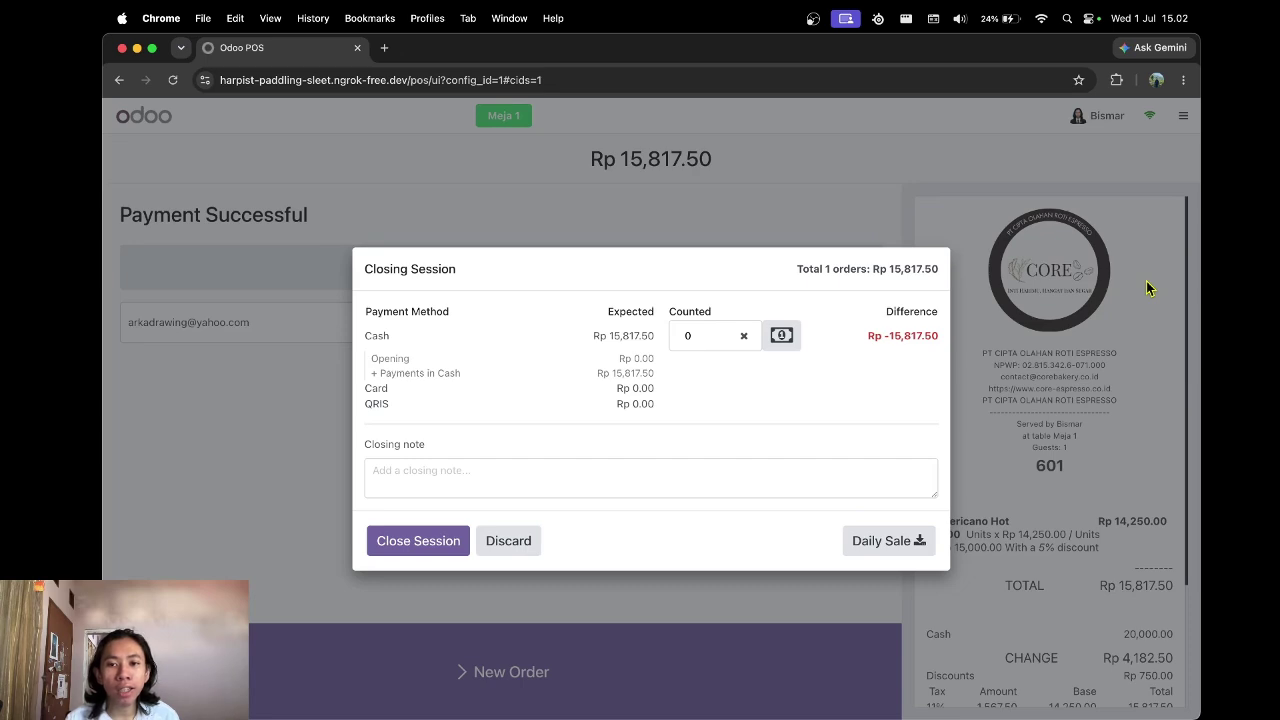
pyautogui.click(789, 339)
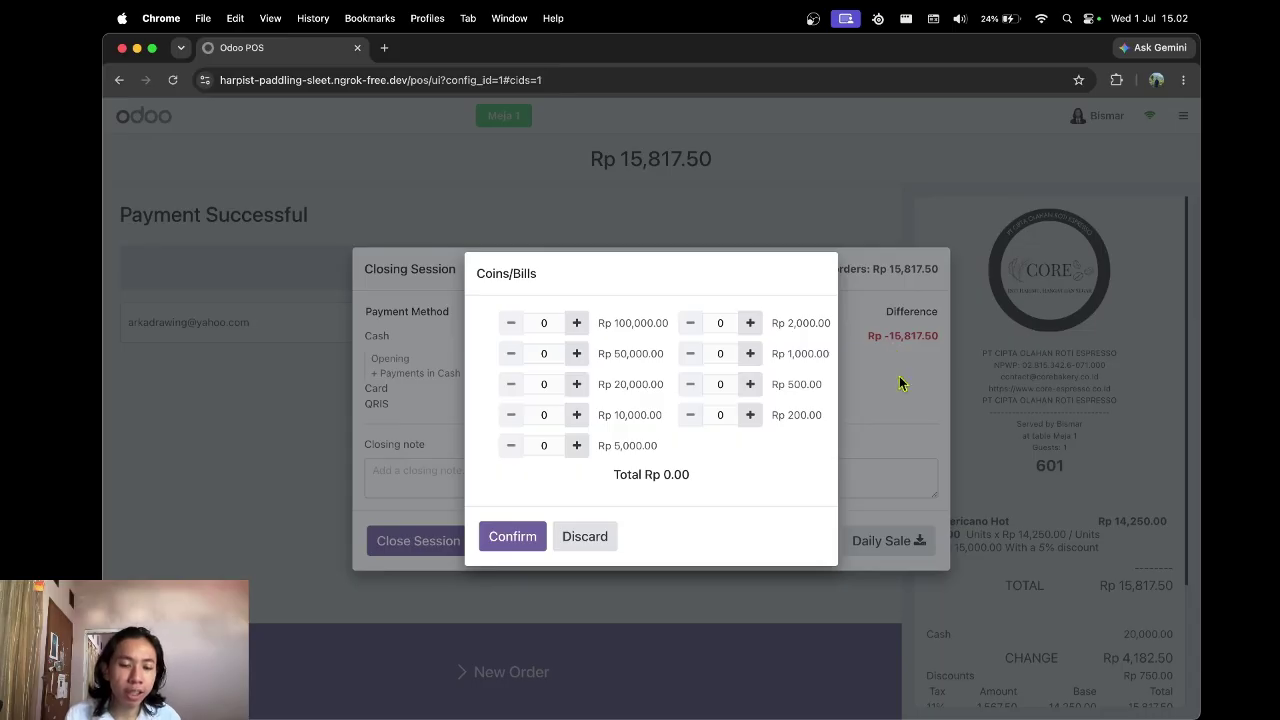
pyautogui.click(577, 415)
pyautogui.click(577, 446)
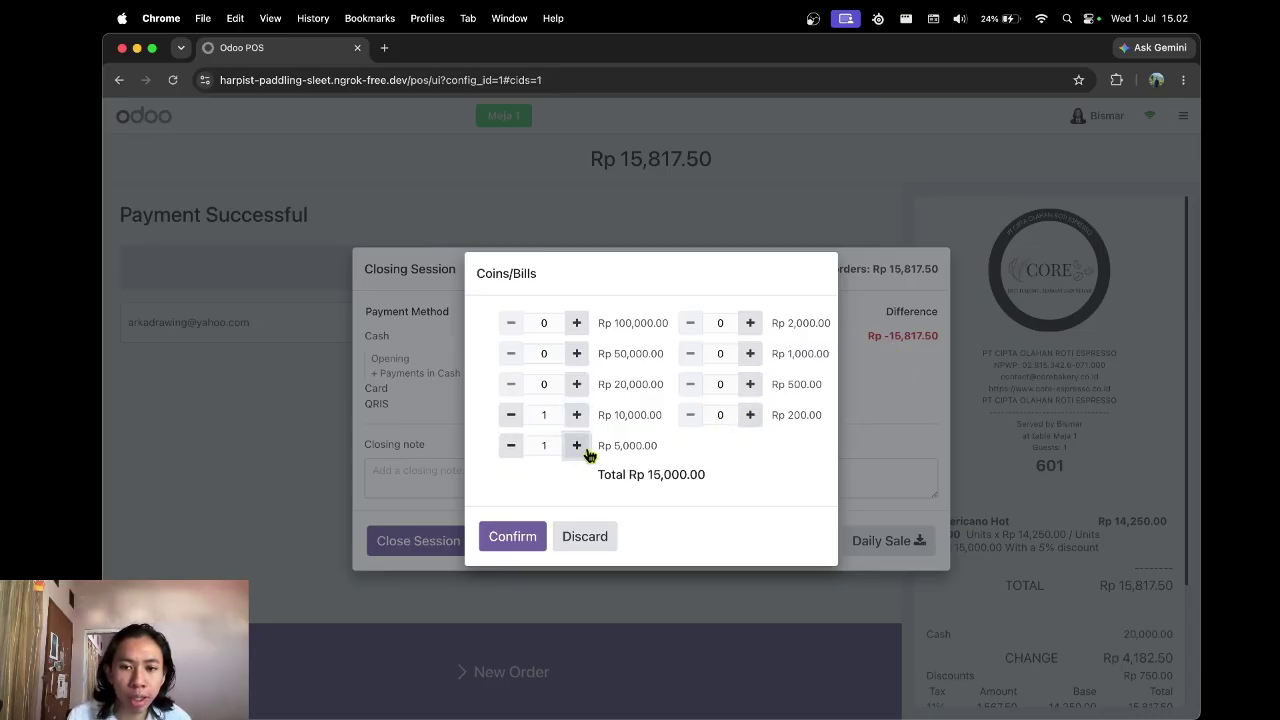
pyautogui.click(750, 388)
pyautogui.click(750, 415)
pyautogui.click(750, 415)
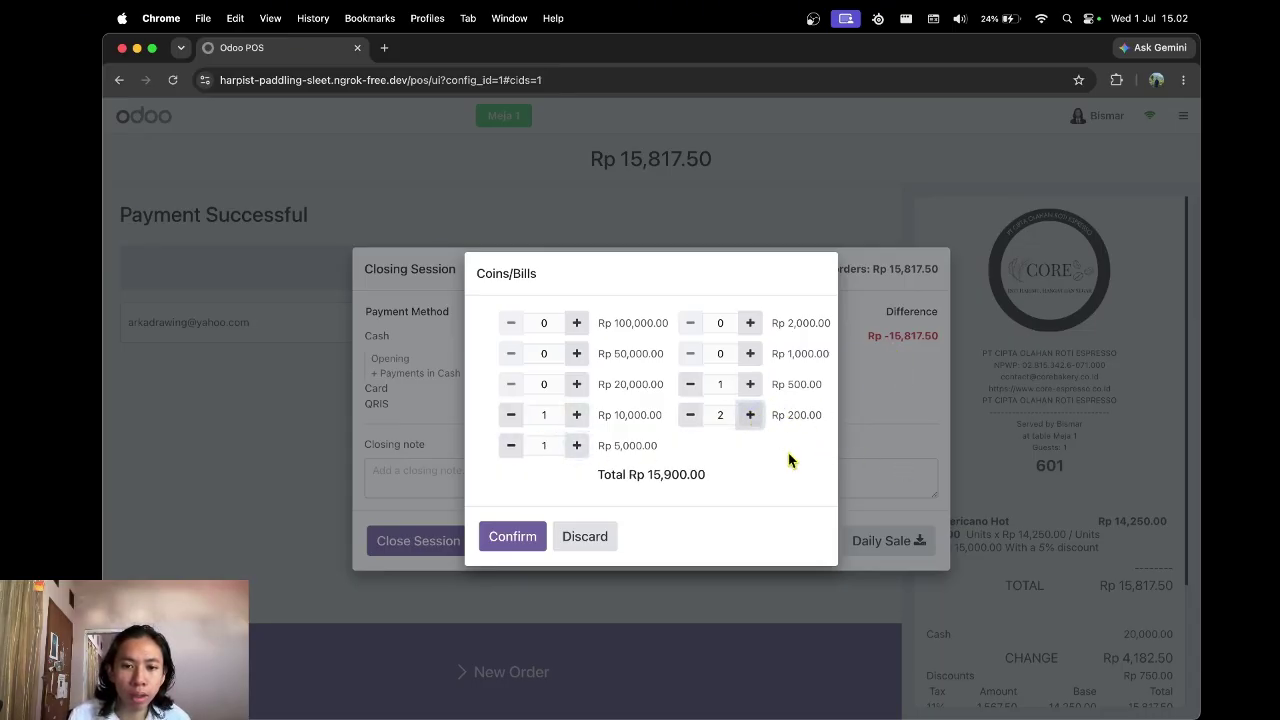
pyautogui.click(546, 538)
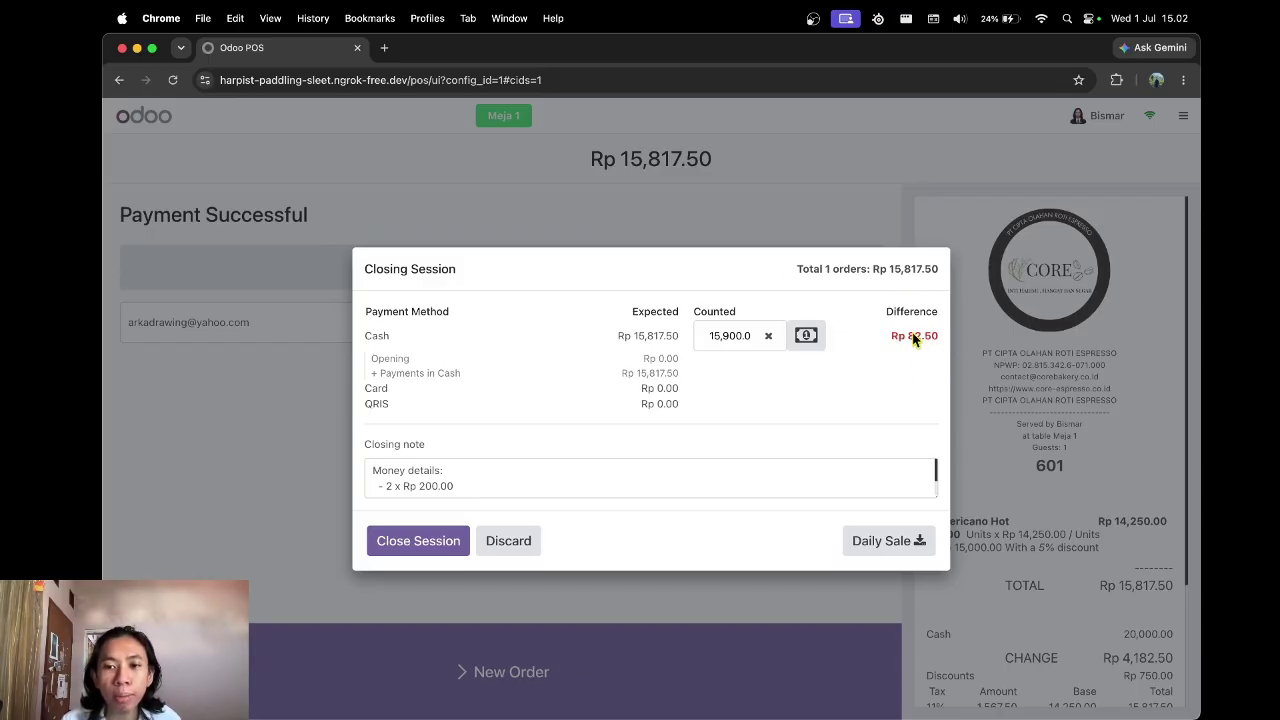
# Try the closing cash count with no Rp 200 coins, and restore their count to 2
pyautogui.click(806, 337)
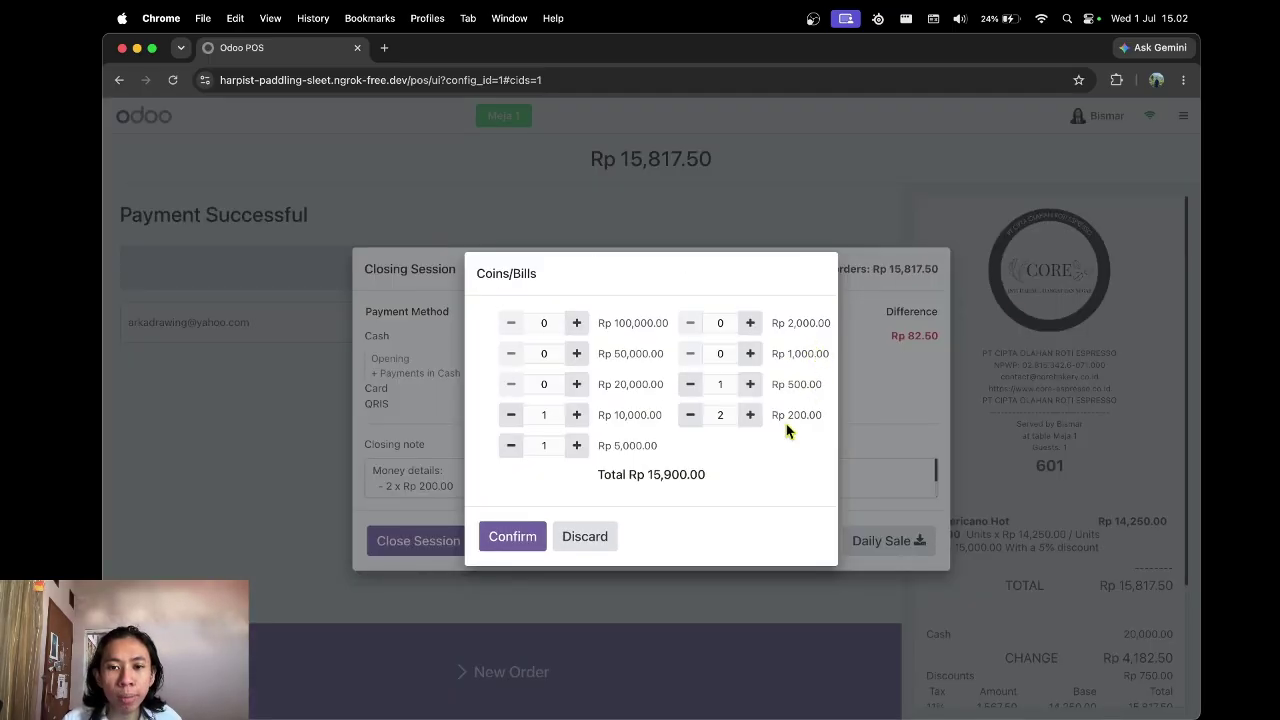
pyautogui.click(691, 418)
pyautogui.click(691, 418)
pyautogui.click(514, 536)
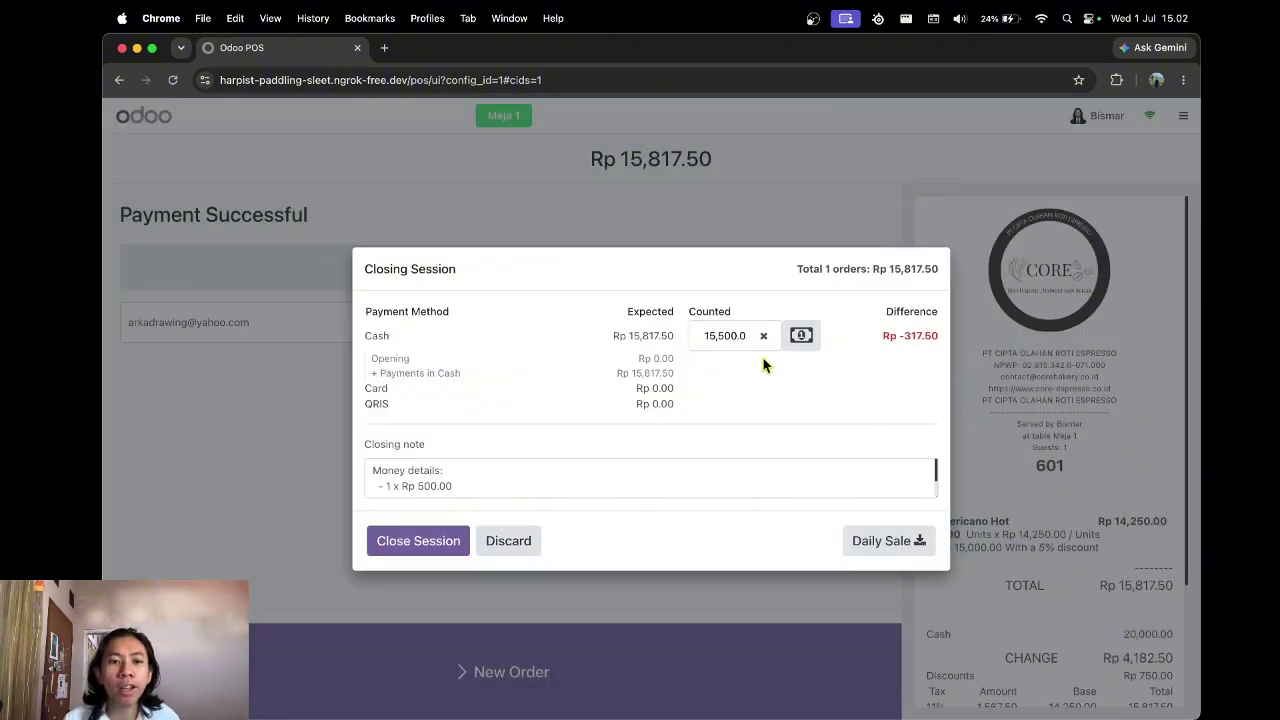
pyautogui.click(806, 340)
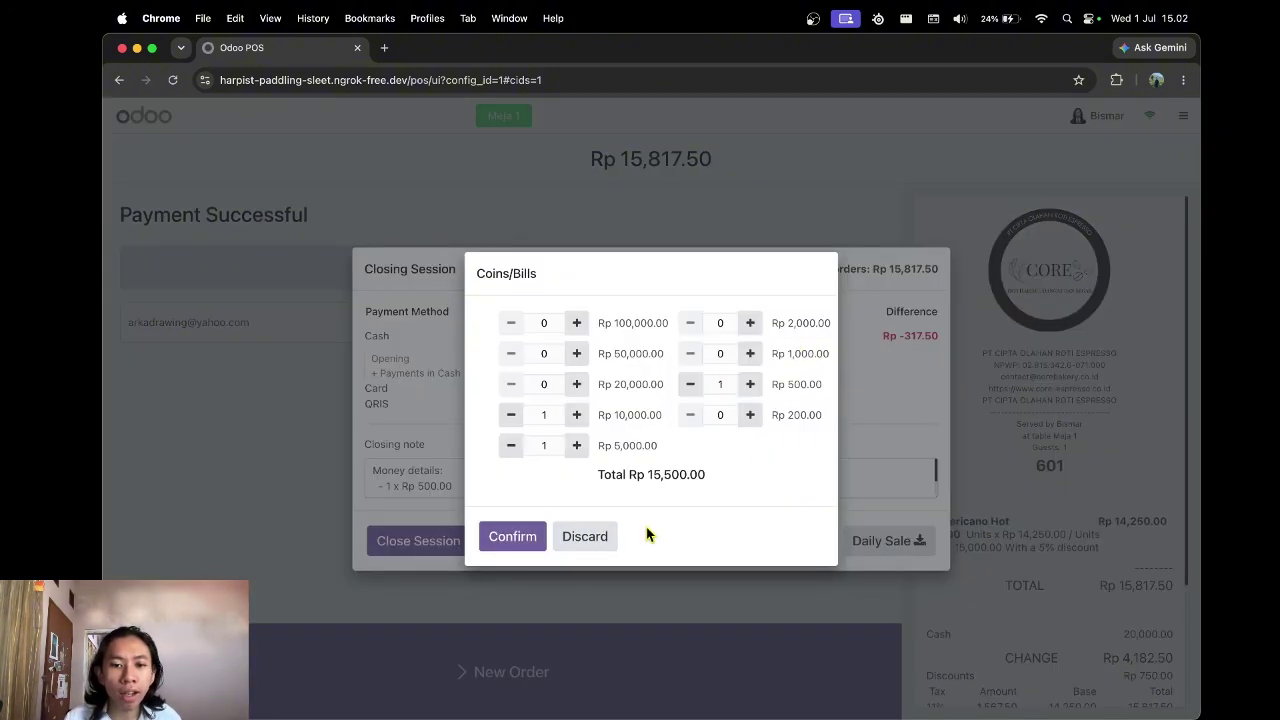
pyautogui.click(751, 415)
pyautogui.click(751, 415)
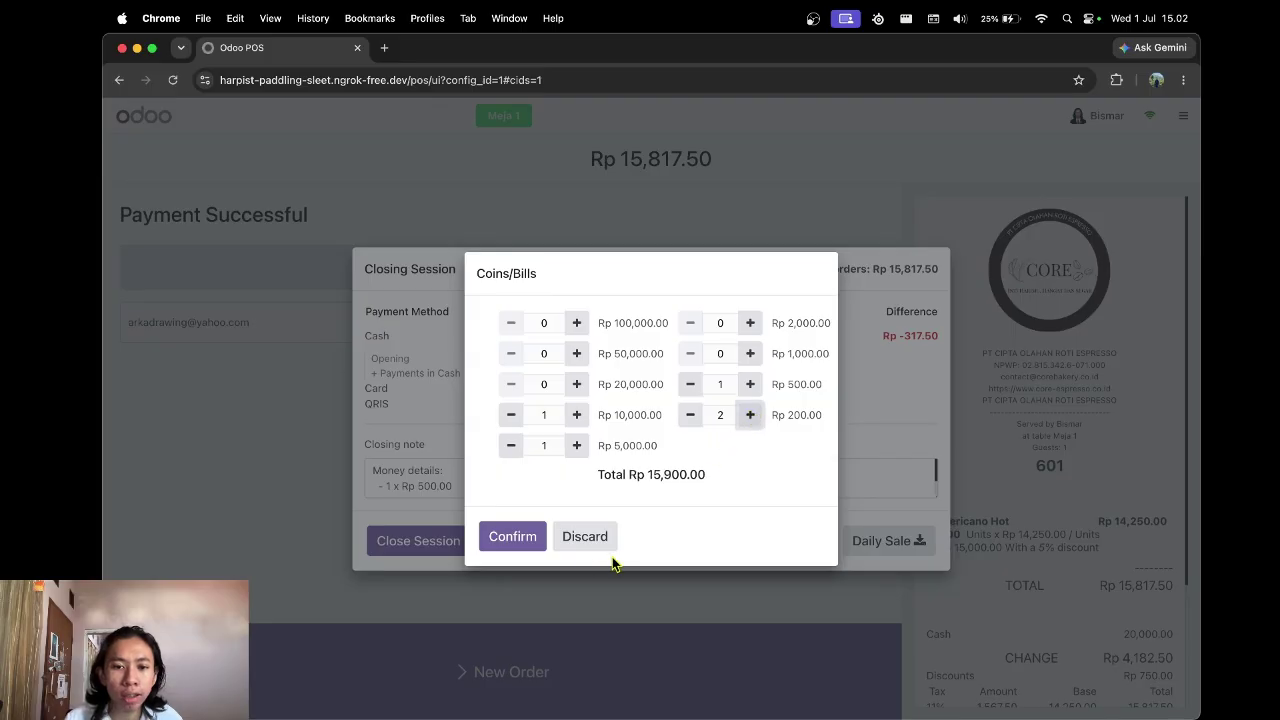
pyautogui.click(503, 542)
# Close the session and accept posting the payments difference as a profit/loss journal entry
pyautogui.click(440, 540)
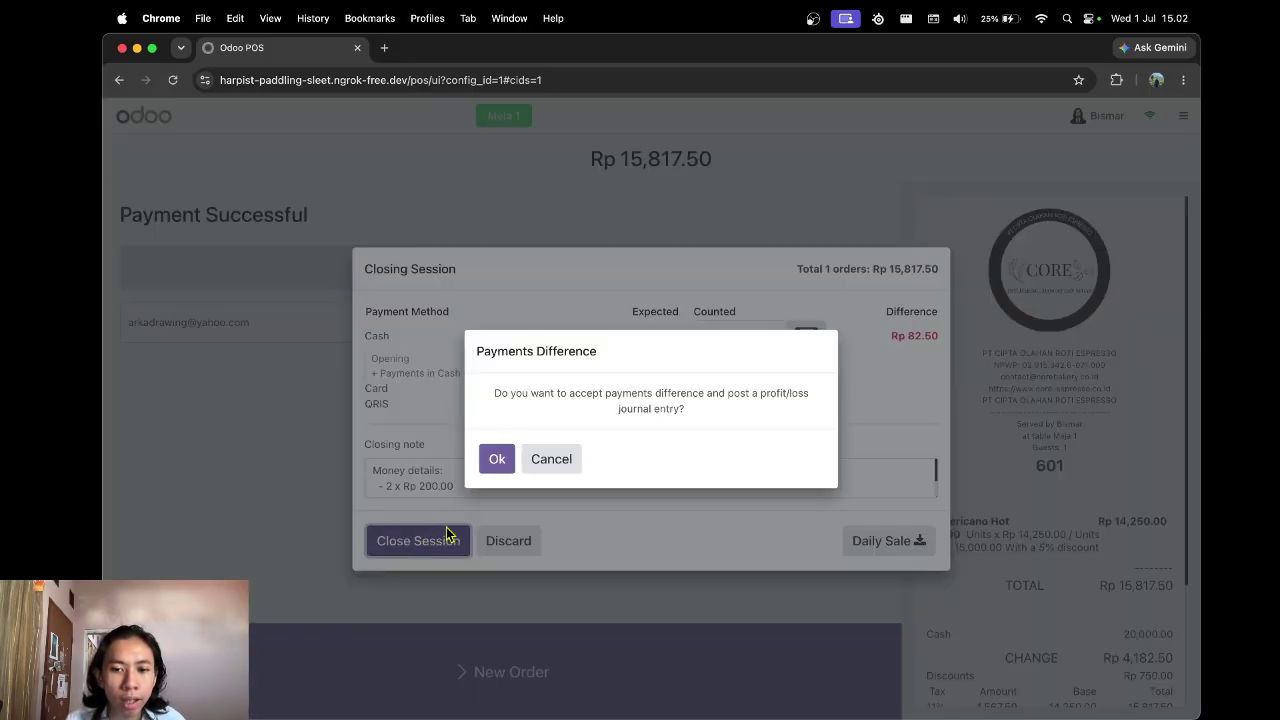
pyautogui.click(497, 459)
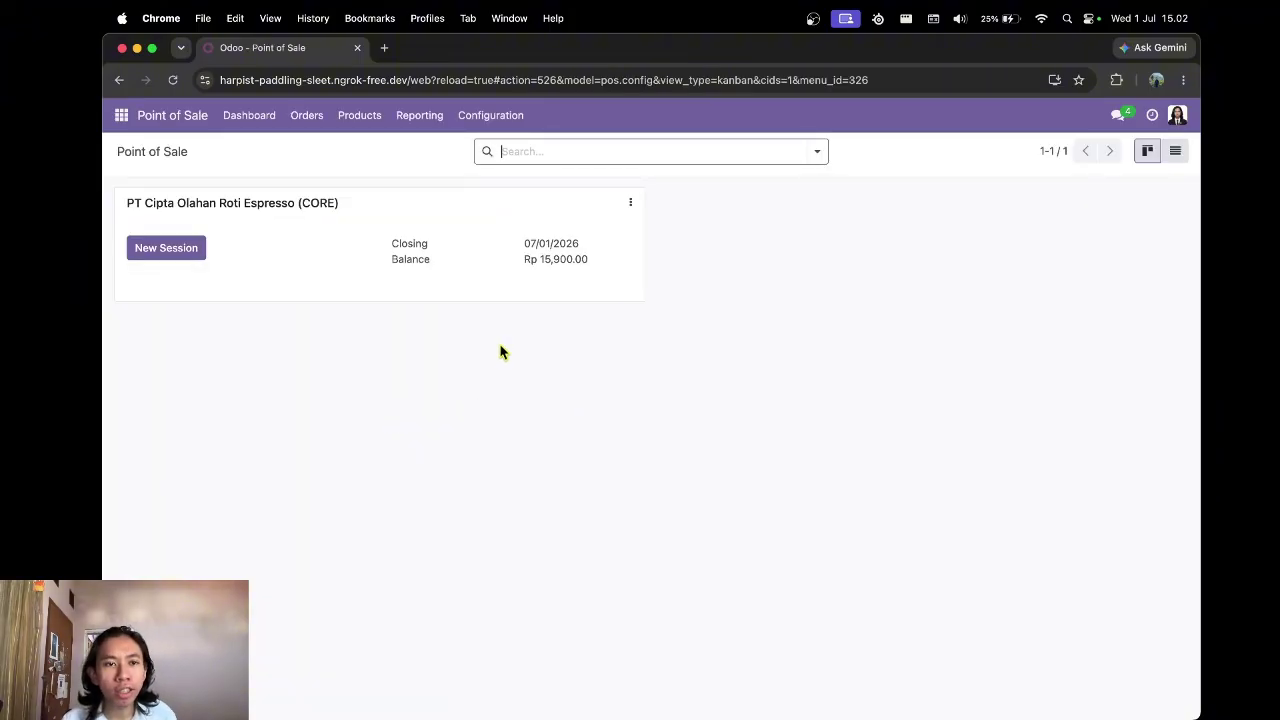
# View the Sales Details report options without printing, and open the Orders Analysis report
pyautogui.click(420, 120)
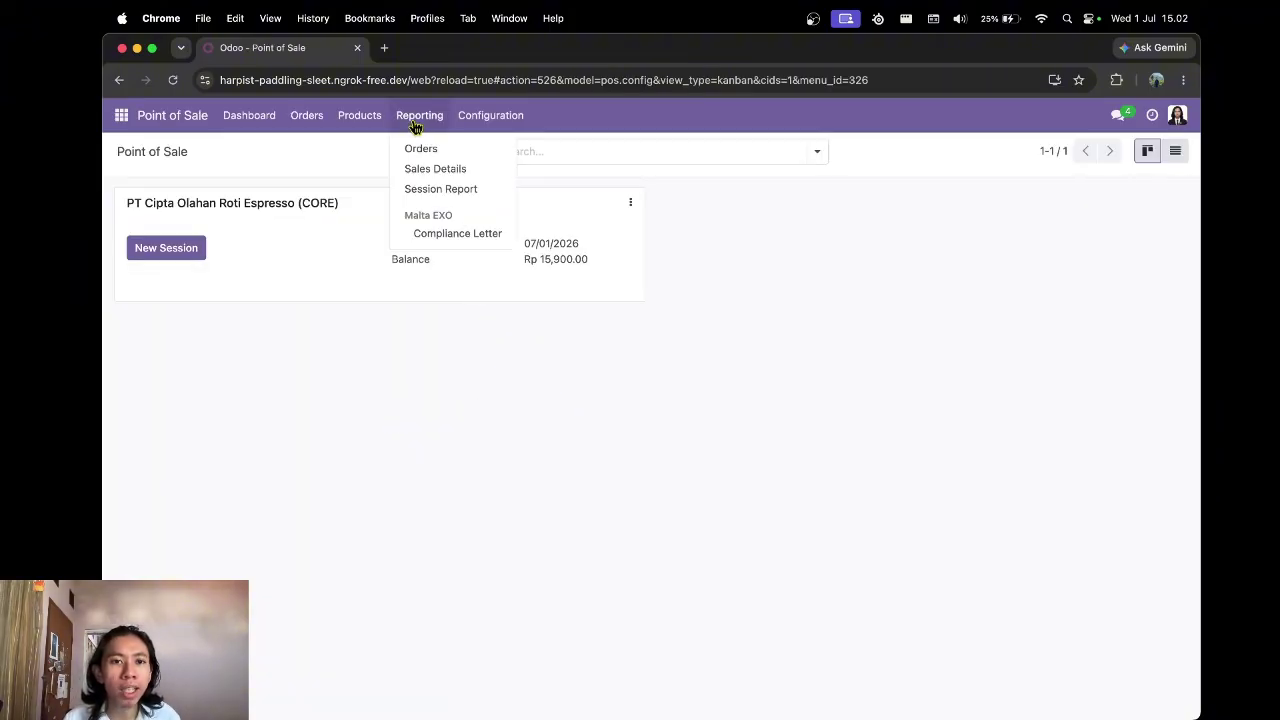
pyautogui.click(471, 170)
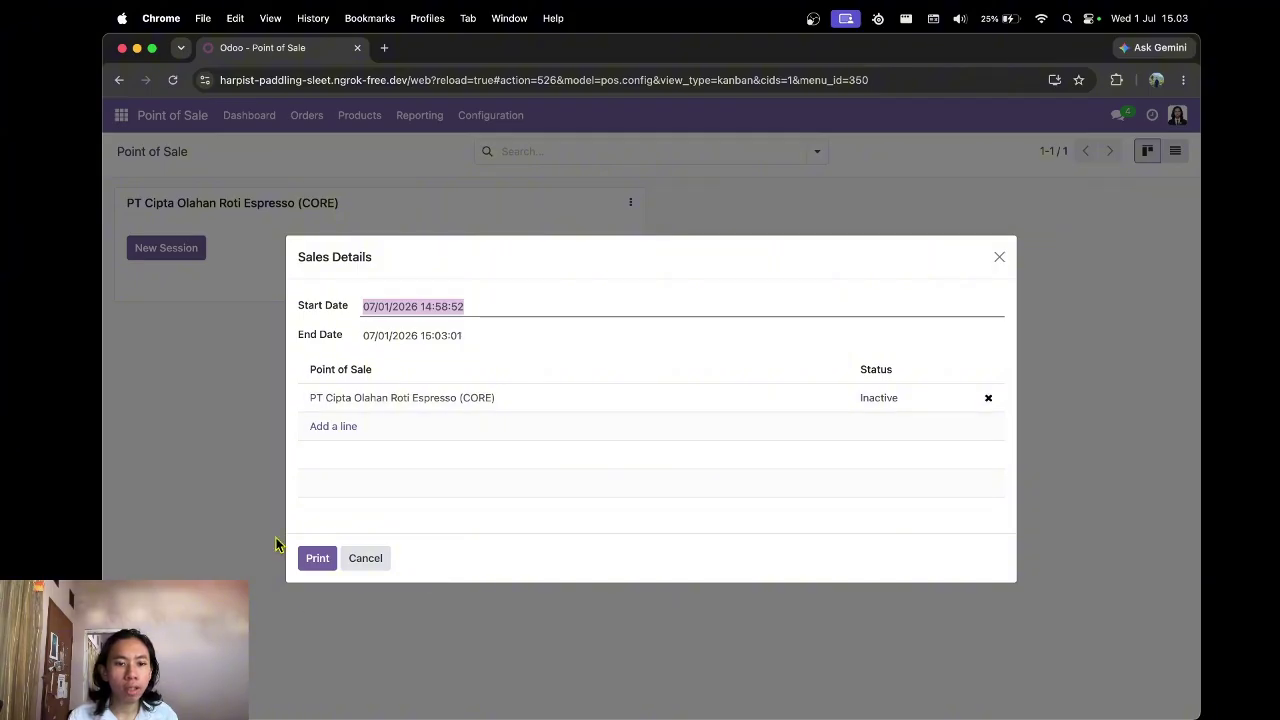
pyautogui.click(366, 558)
pyautogui.click(419, 115)
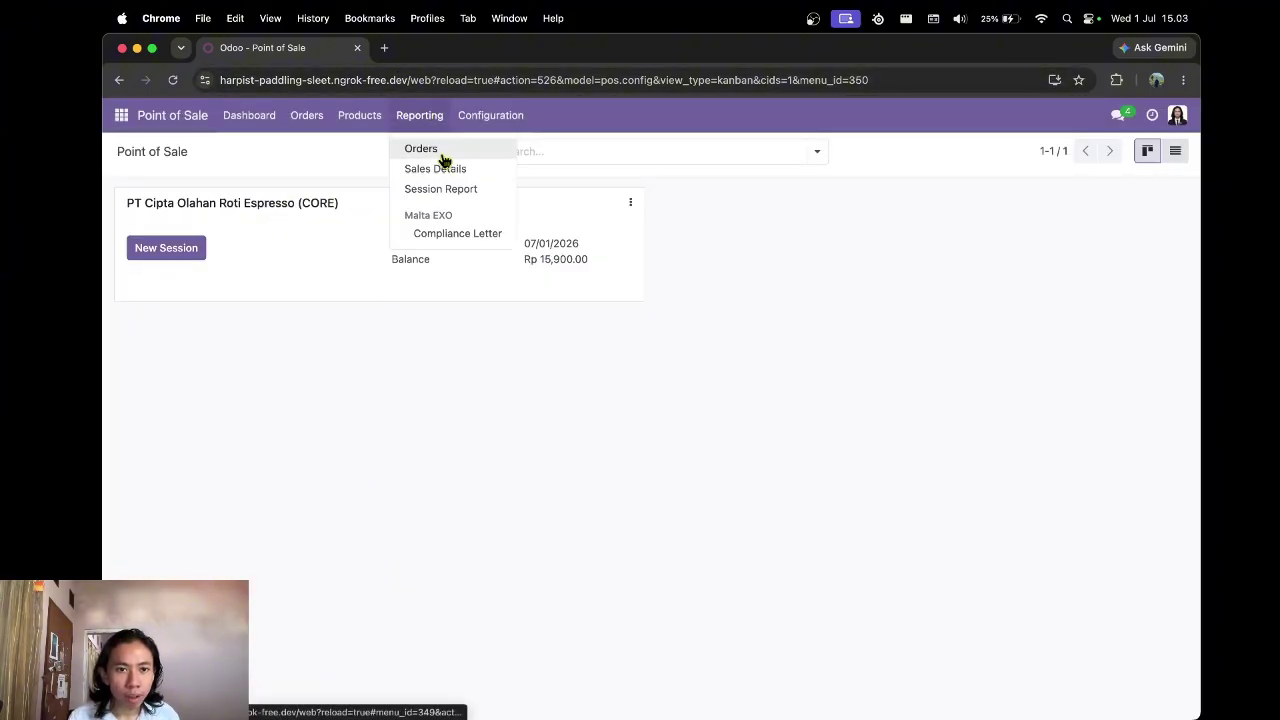
pyautogui.click(442, 153)
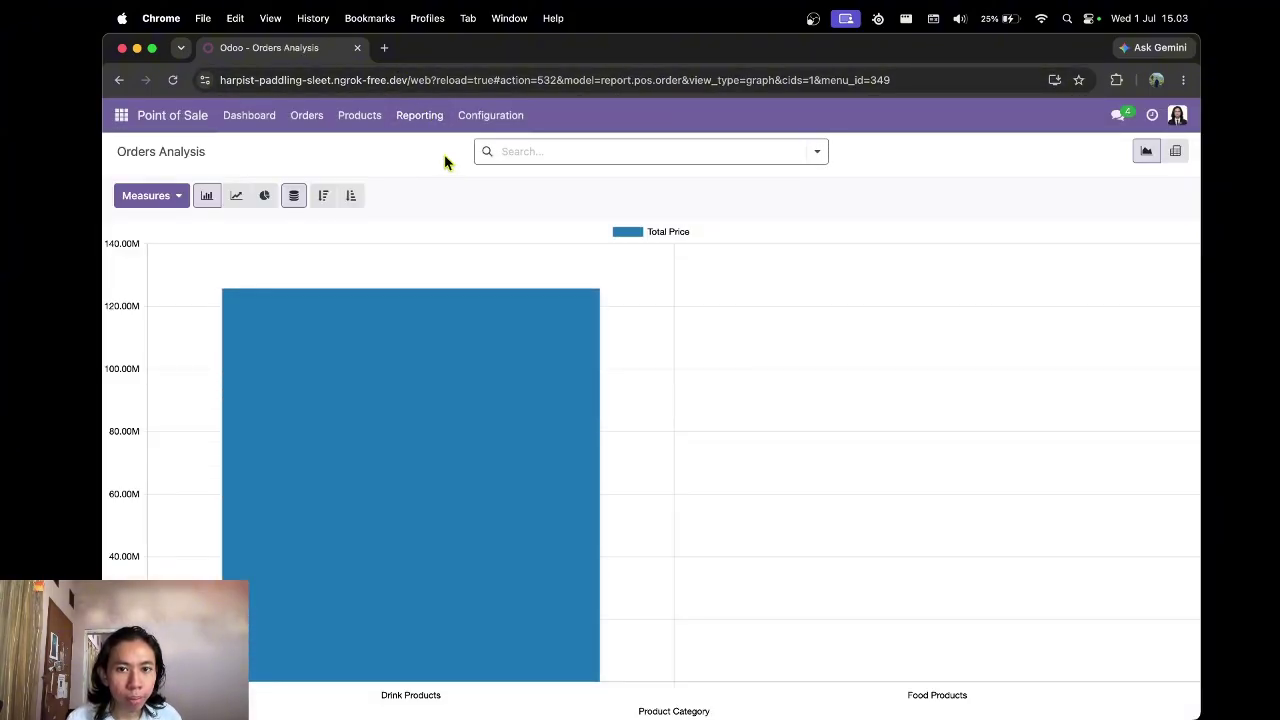
# View the Orders Analysis data as line and pie charts, and return to the bar chart
pyautogui.click(237, 197)
pyautogui.click(264, 197)
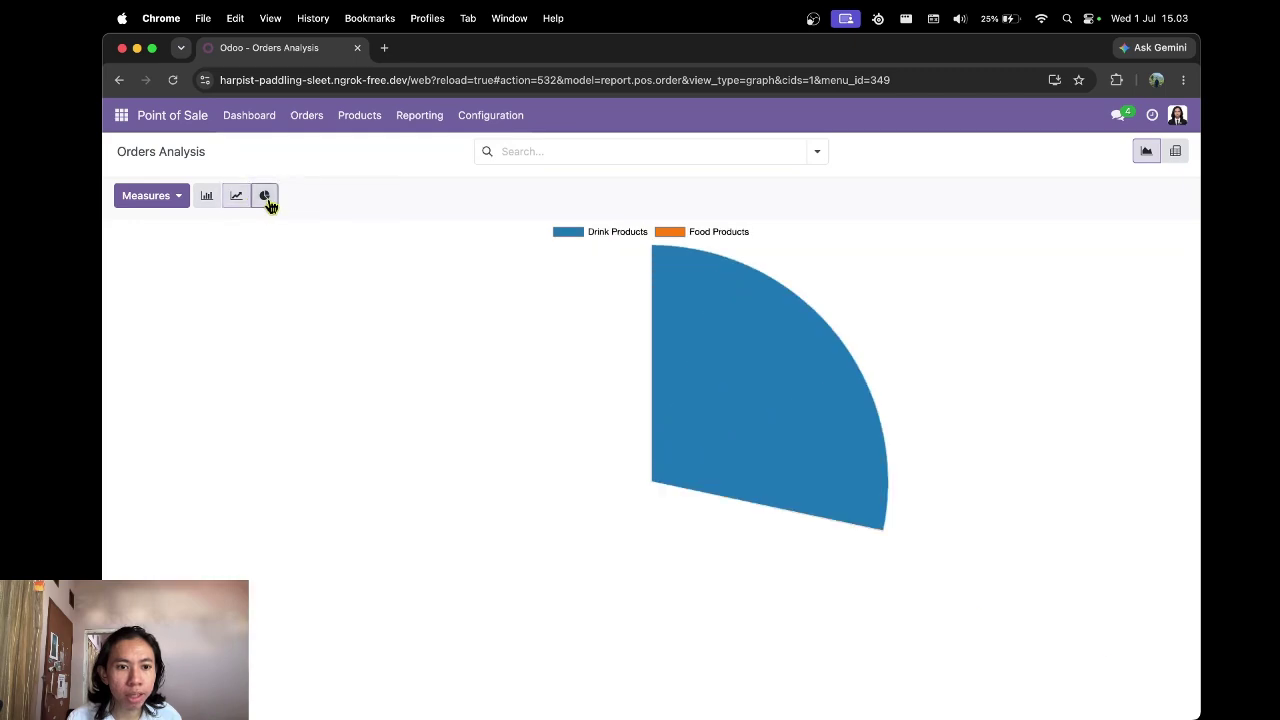
pyautogui.click(232, 198)
pyautogui.click(206, 196)
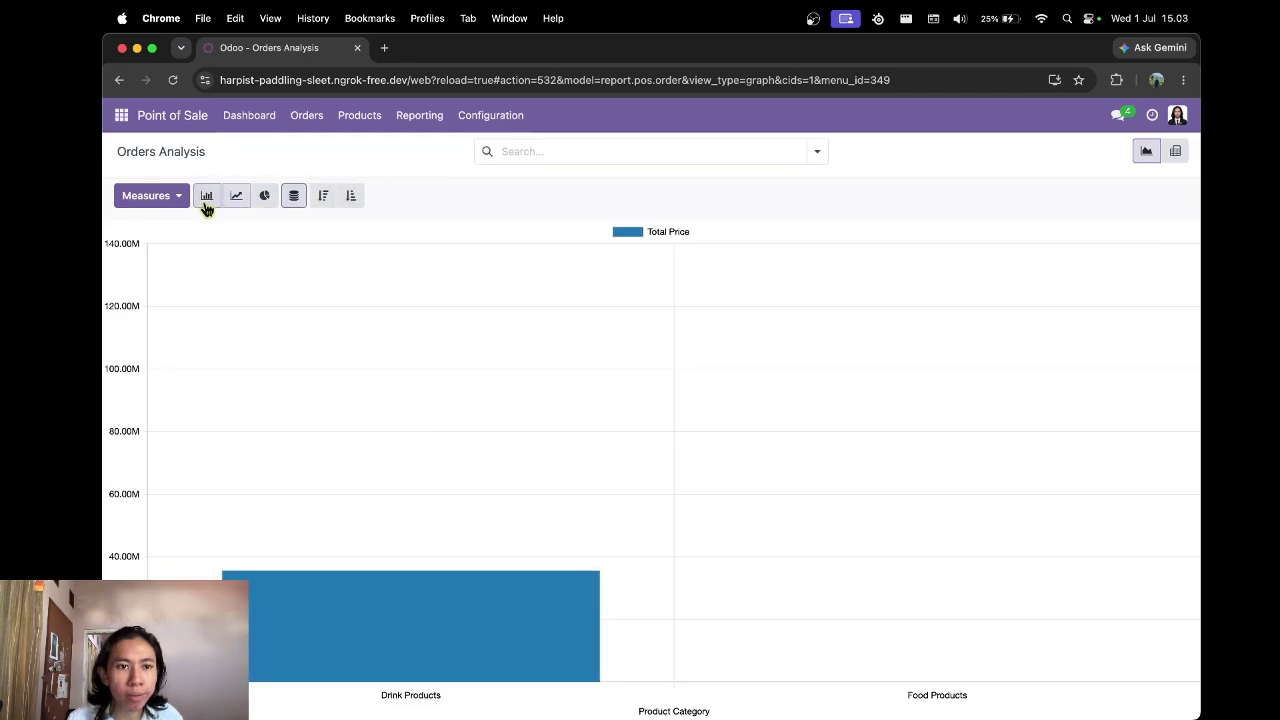
# Look at the Sales Details report's date range and point of sale settings, and close them without printing
pyautogui.click(419, 116)
pyautogui.click(488, 116)
pyautogui.click(419, 115)
pyautogui.click(436, 169)
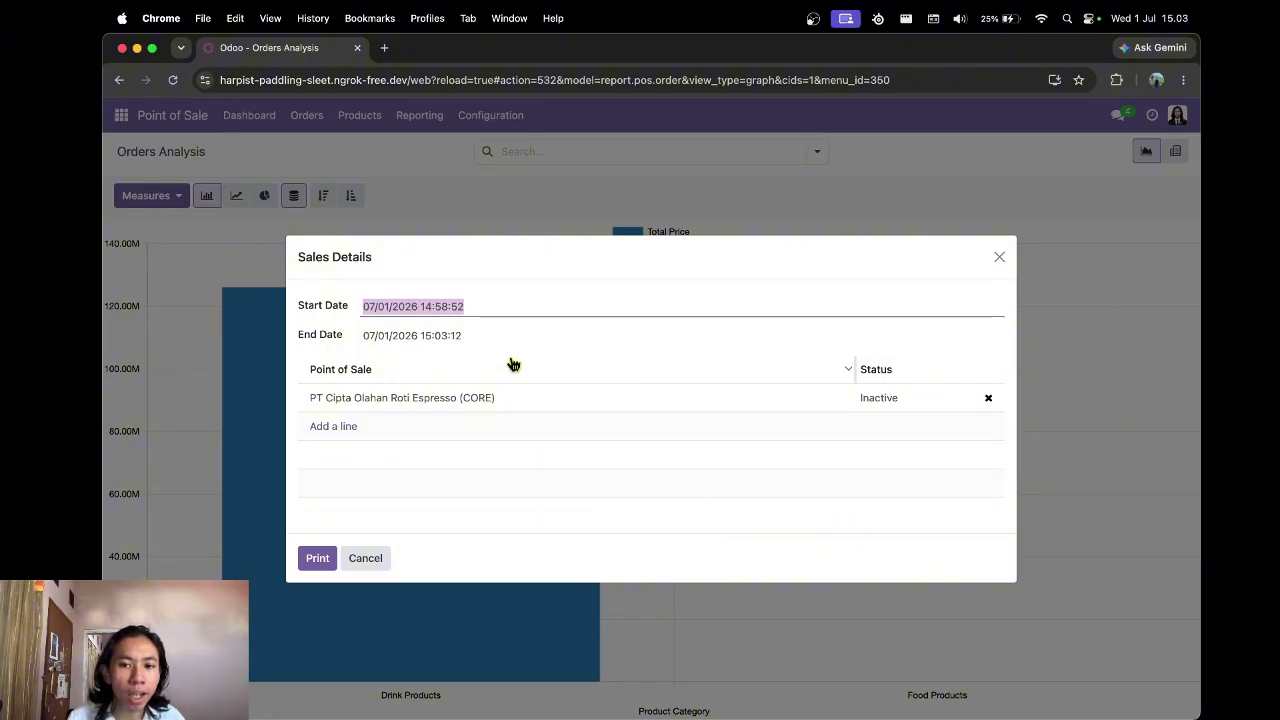
pyautogui.click(999, 257)
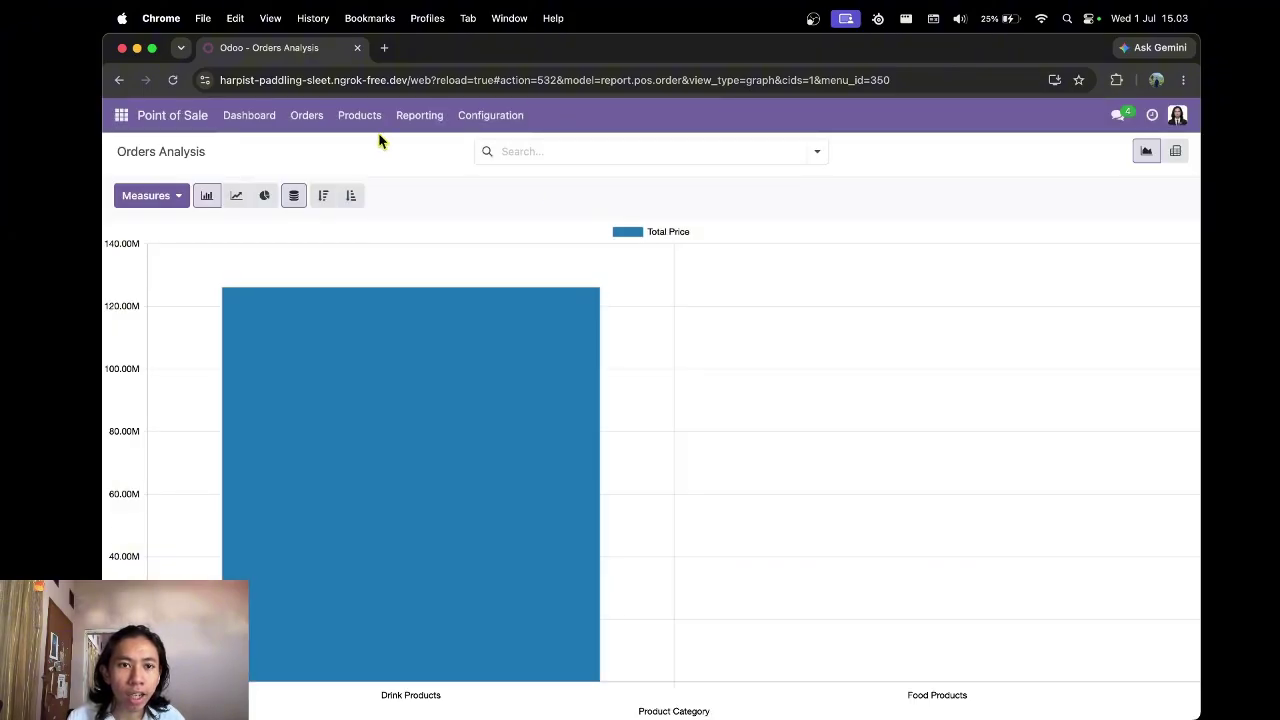
# Print the Session Report for session POS/00016 and open the downloaded Sales Details PDF
pyautogui.click(419, 115)
pyautogui.click(472, 195)
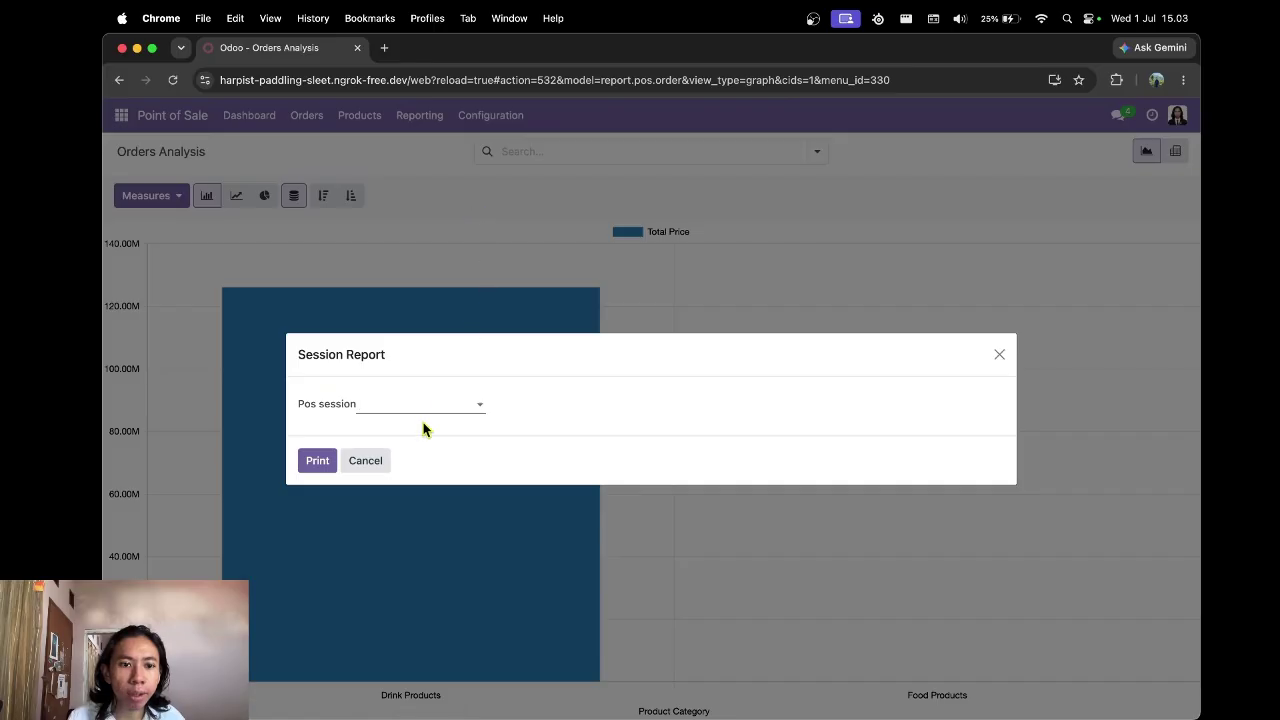
pyautogui.click(457, 412)
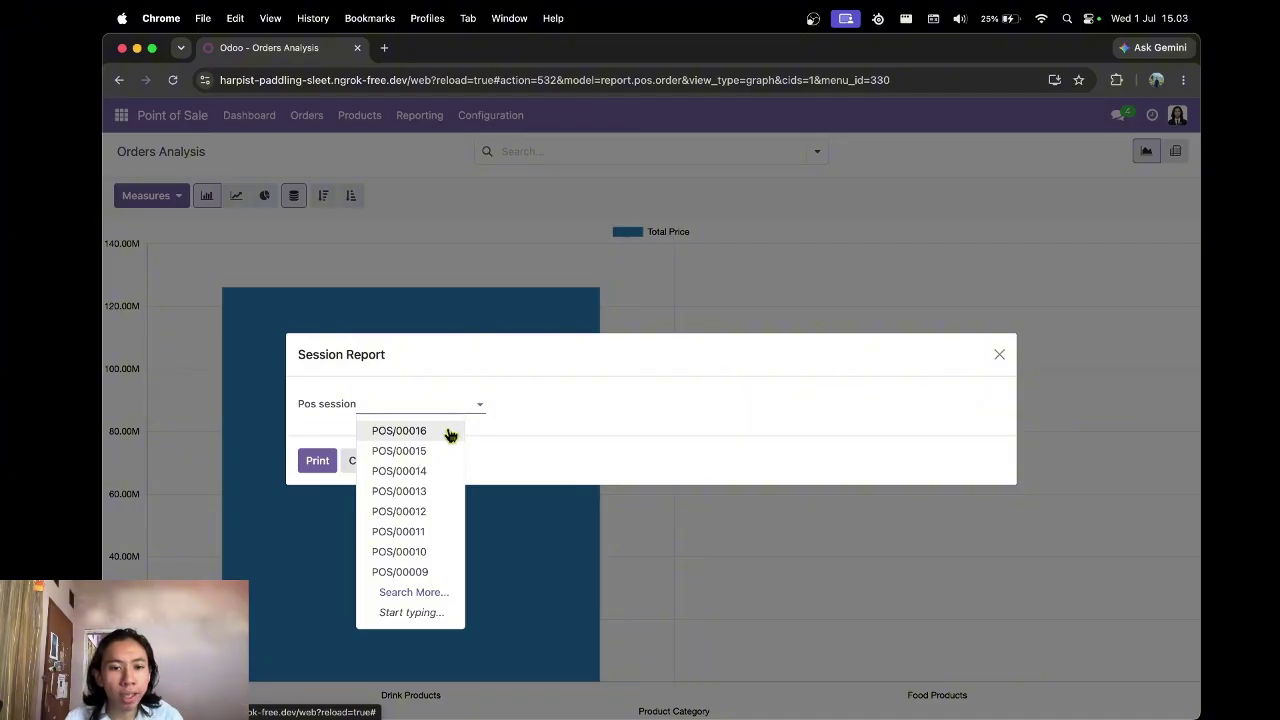
pyautogui.click(450, 430)
pyautogui.click(315, 462)
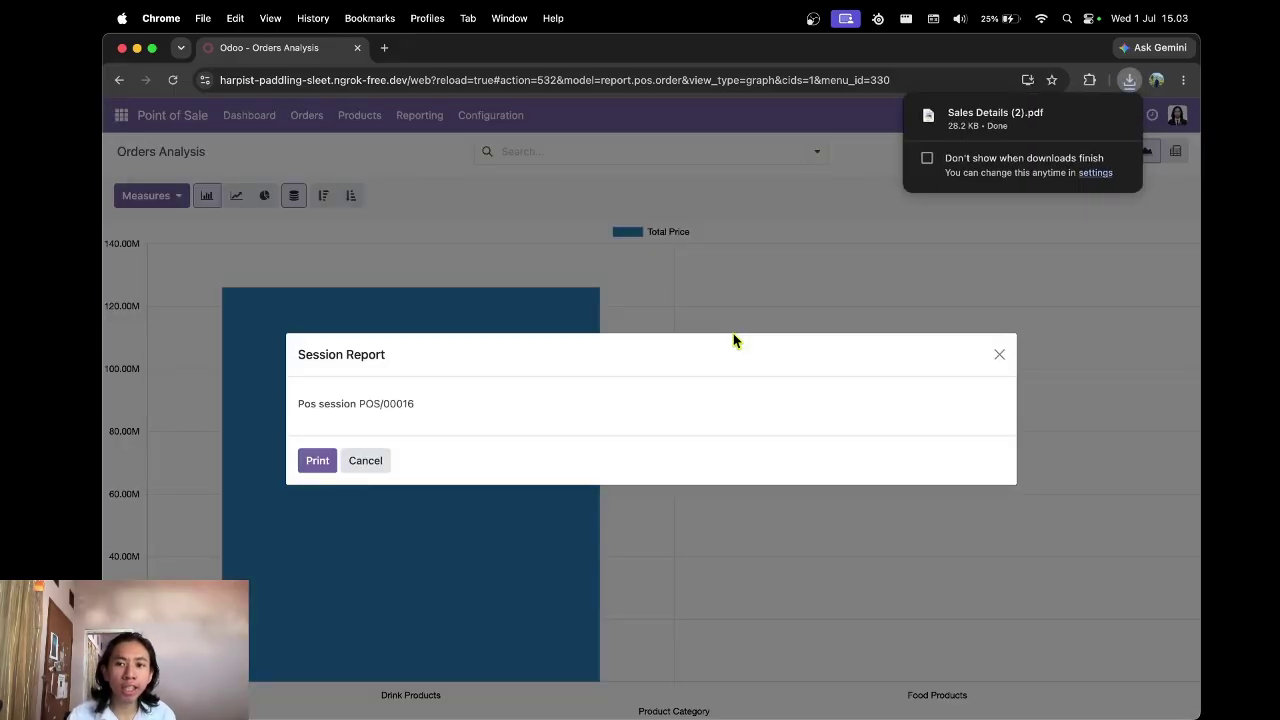
pyautogui.click(966, 122)
pyautogui.click(718, 214)
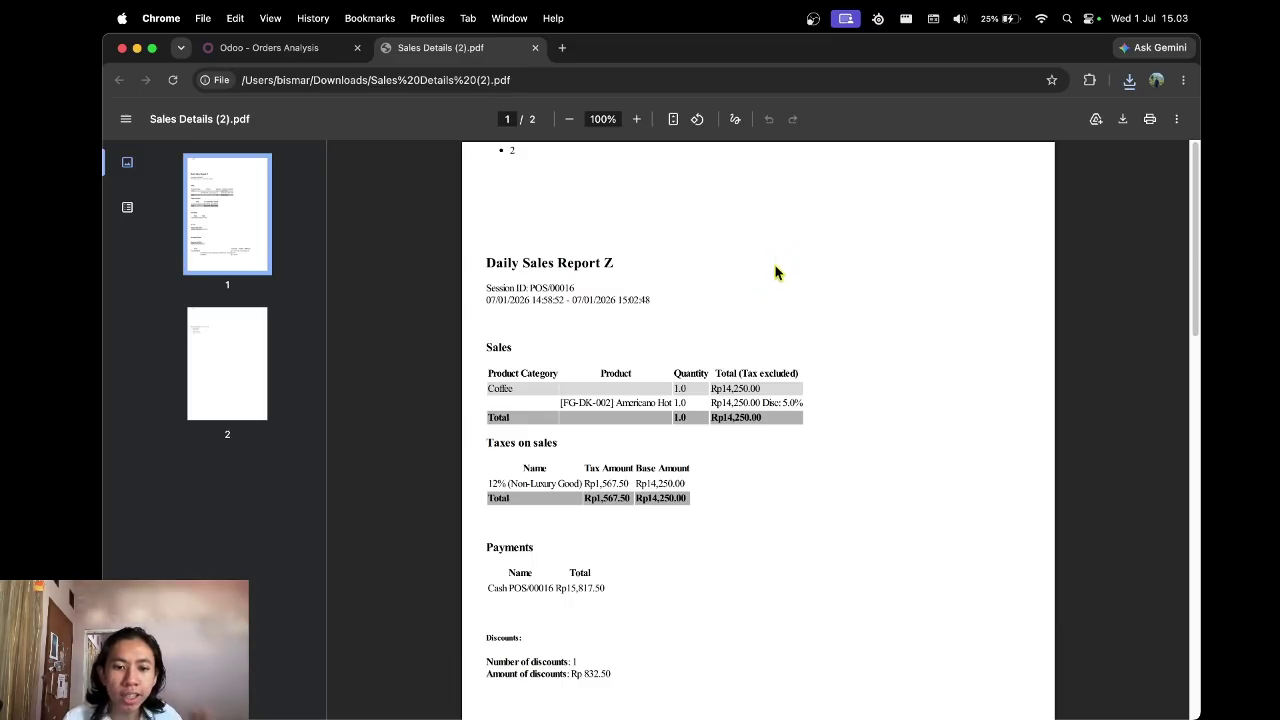
# Examine the Daily Sales Report's product sales line with its discount and the Taxes on sales section
pyautogui.scroll(-1, 776, 255)
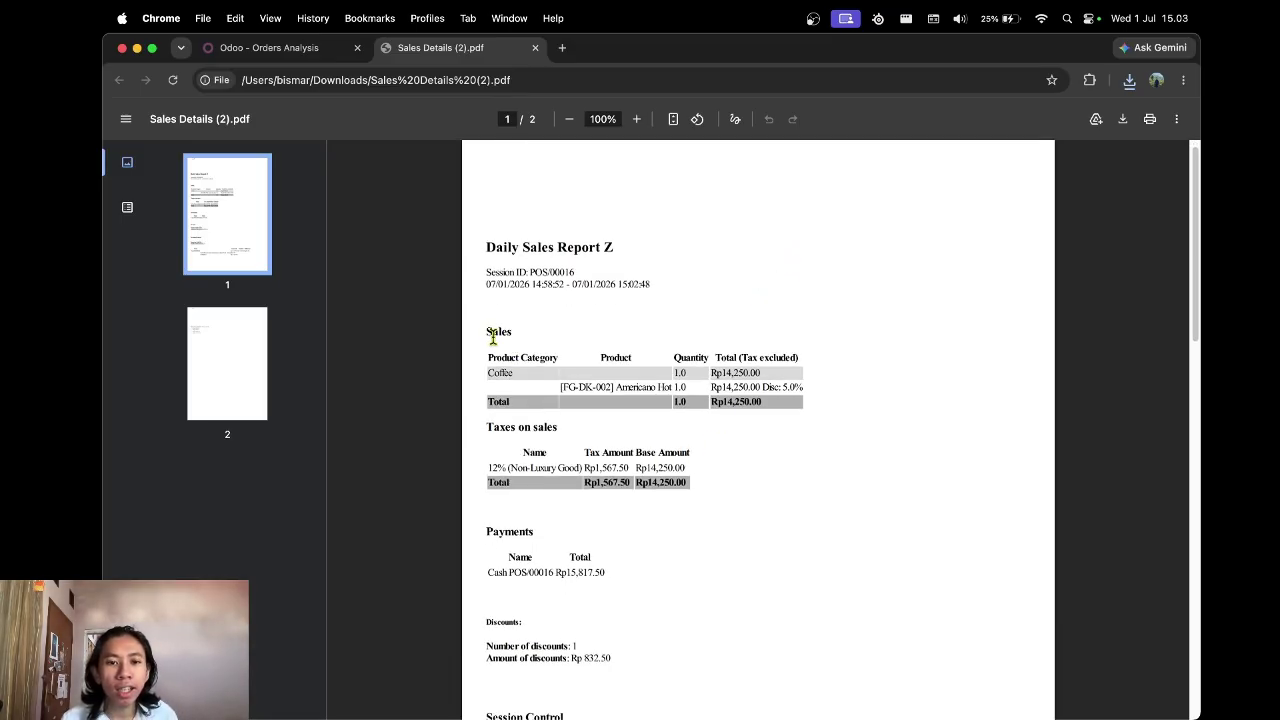
pyautogui.moveTo(488, 330); pyautogui.dragTo(531, 328)
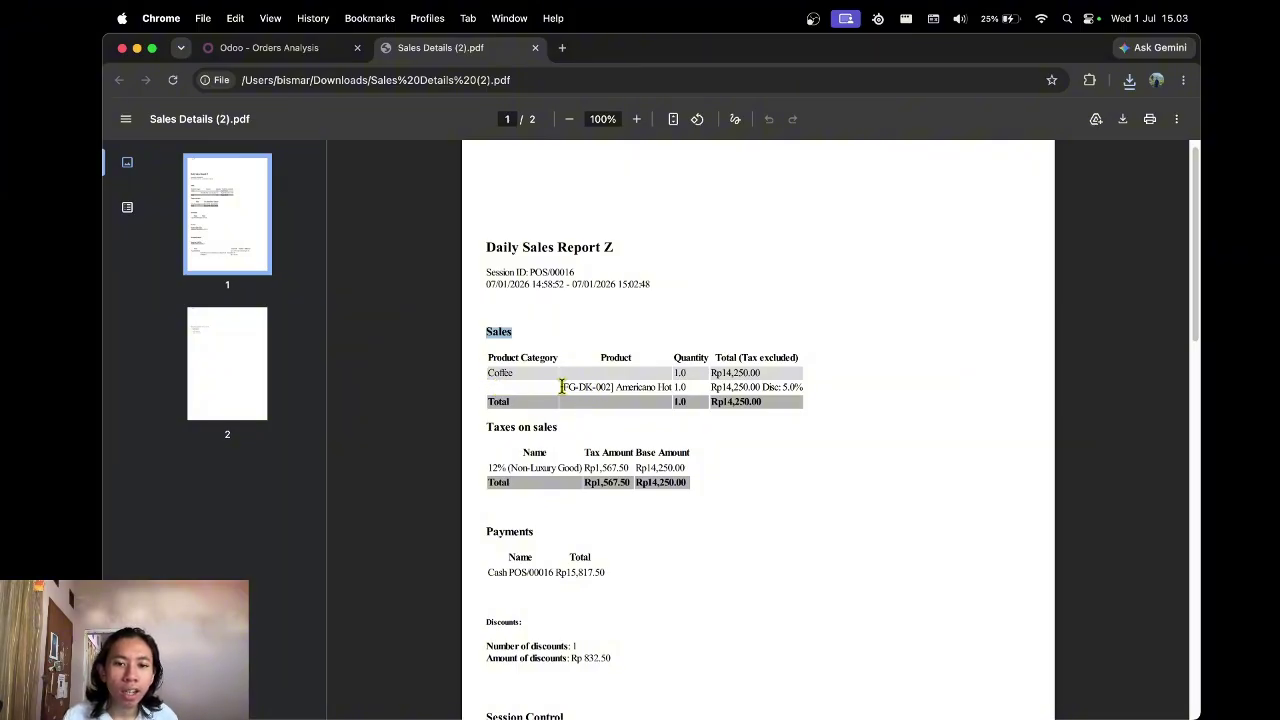
pyautogui.moveTo(555, 386); pyautogui.dragTo(811, 383)
pyautogui.click(768, 392)
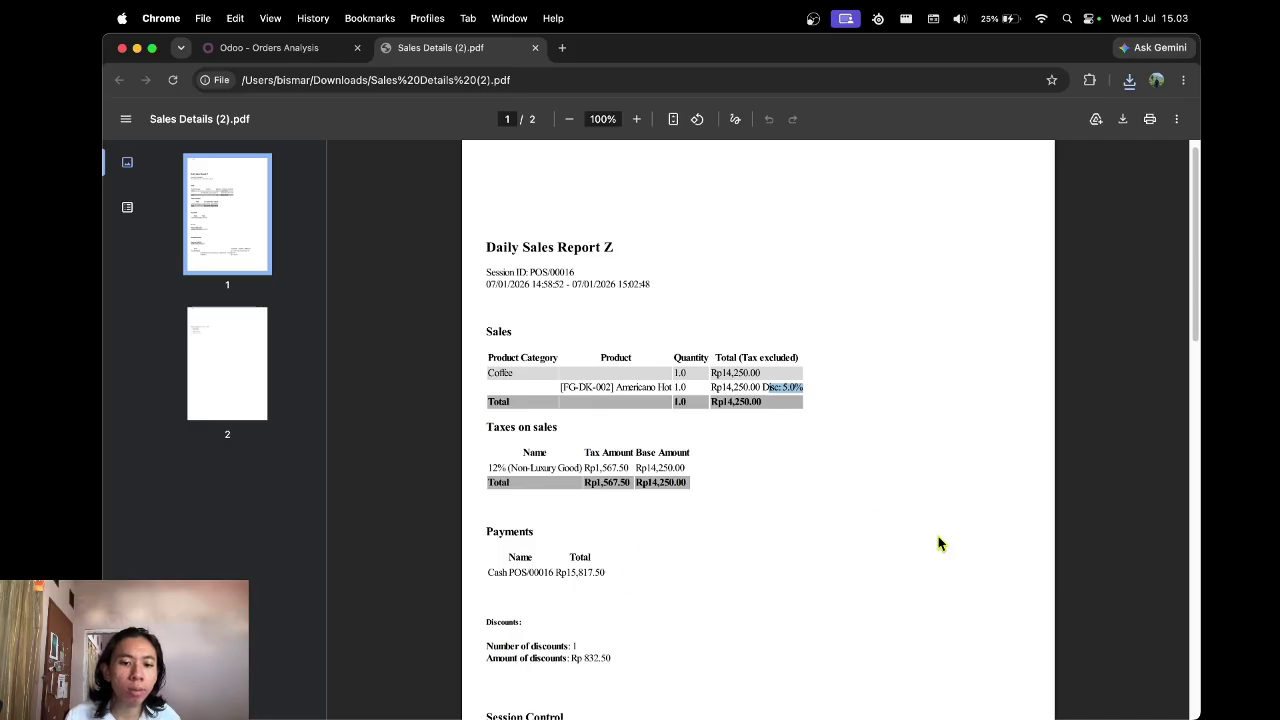
pyautogui.scroll(-1, 940, 543)
pyautogui.scroll(-2, 914, 531)
pyautogui.click(886, 491)
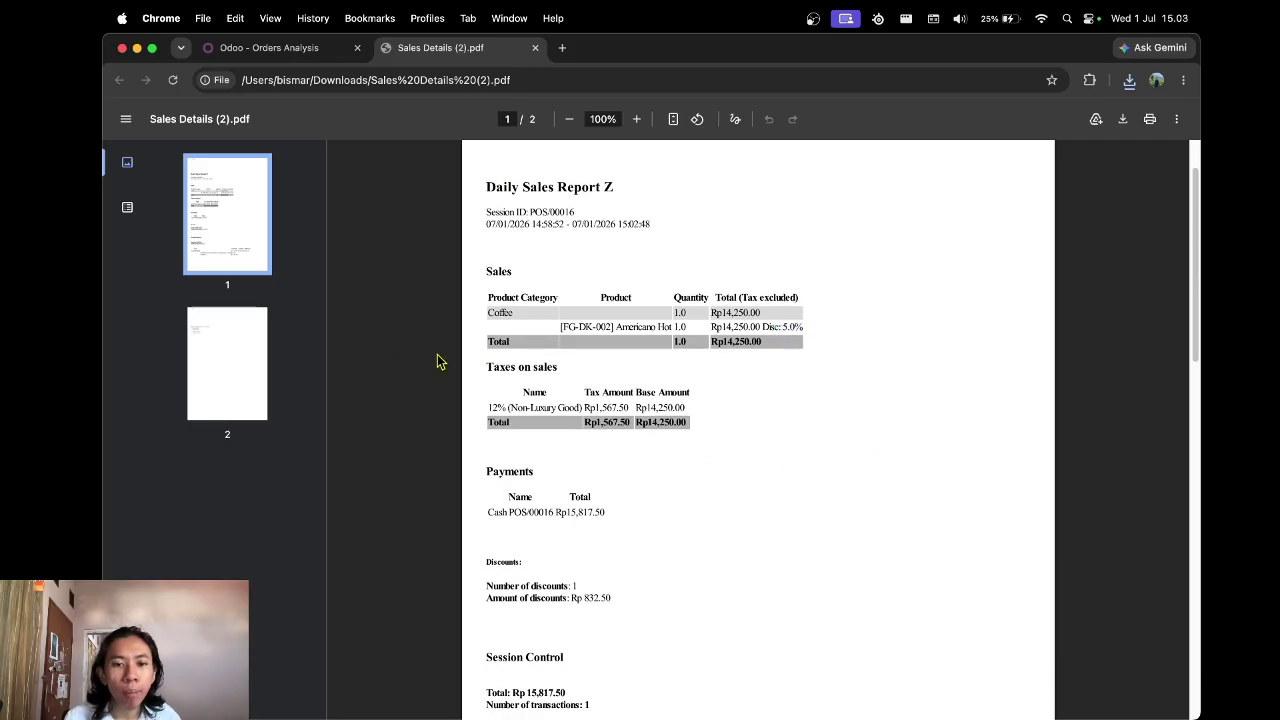
pyautogui.moveTo(479, 369); pyautogui.dragTo(671, 371)
pyautogui.click(671, 371)
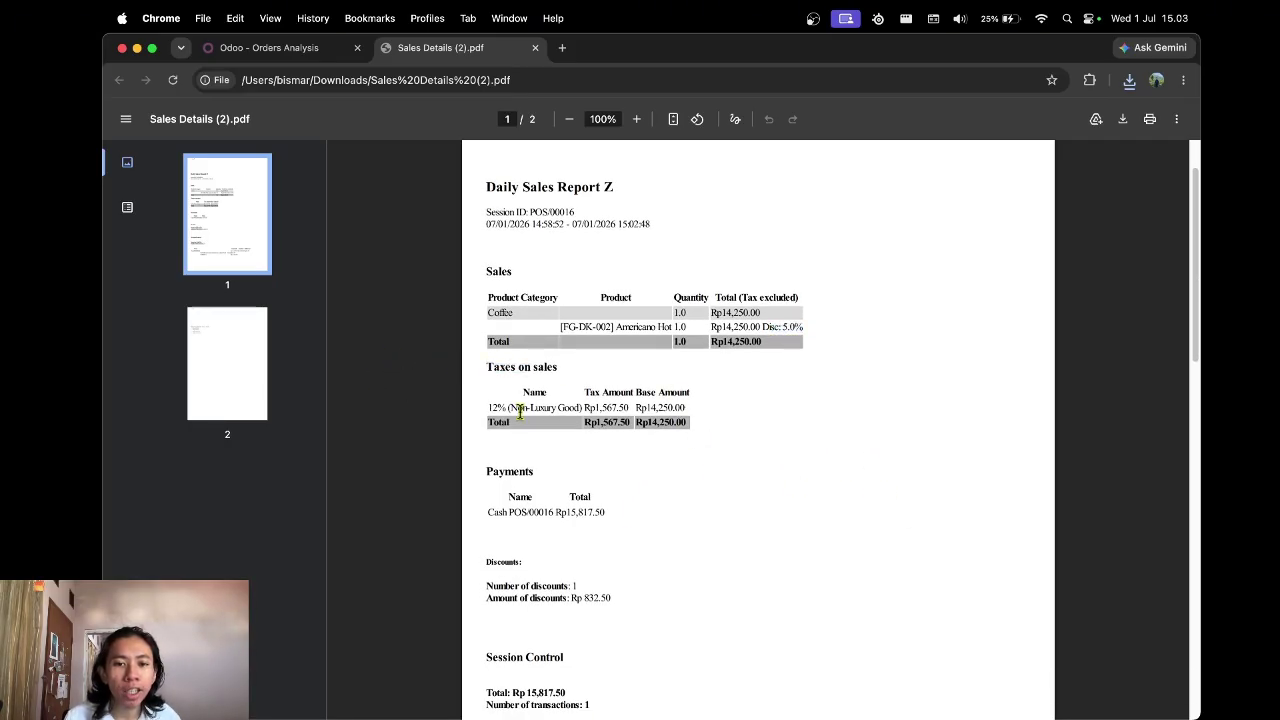
pyautogui.moveTo(487, 371); pyautogui.dragTo(720, 486)
pyautogui.click(737, 491)
# Examine the report's payments, discounts and Session Control sections, including the closing cash difference
pyautogui.scroll(-4, 737, 474)
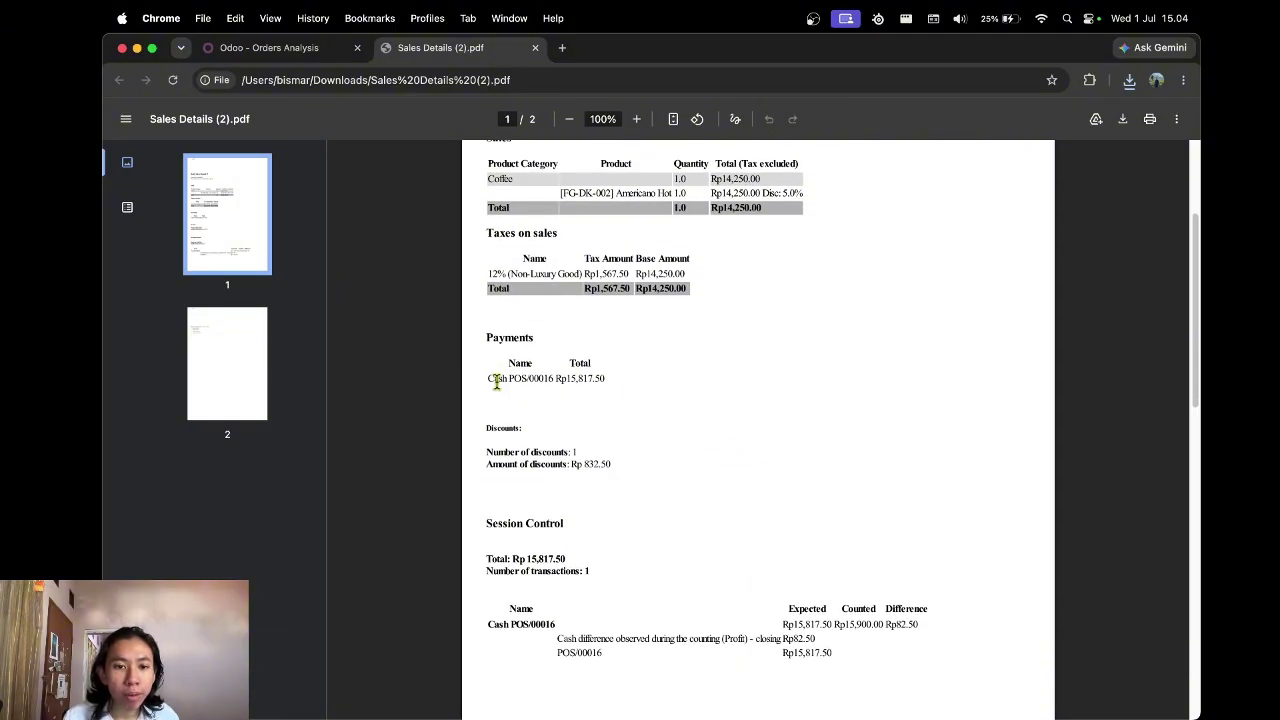
pyautogui.moveTo(489, 380); pyautogui.dragTo(526, 380)
pyautogui.moveTo(478, 462); pyautogui.dragTo(591, 491)
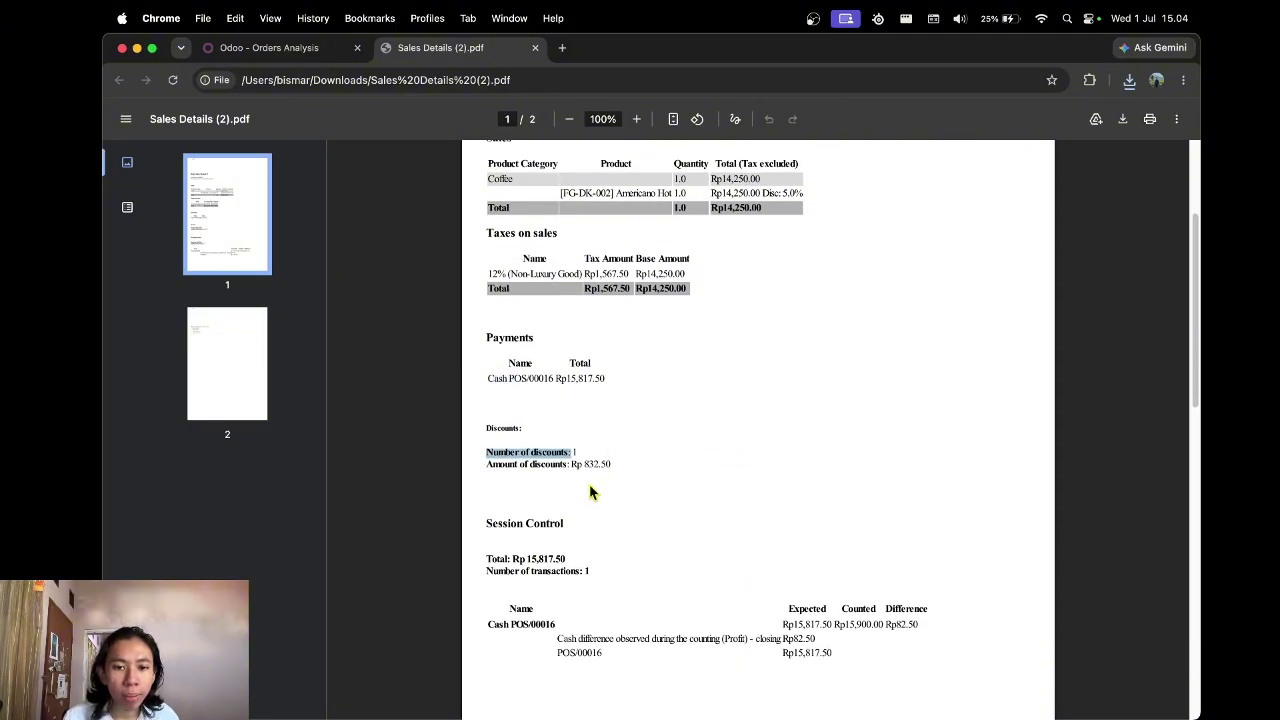
pyautogui.moveTo(497, 469); pyautogui.dragTo(733, 470)
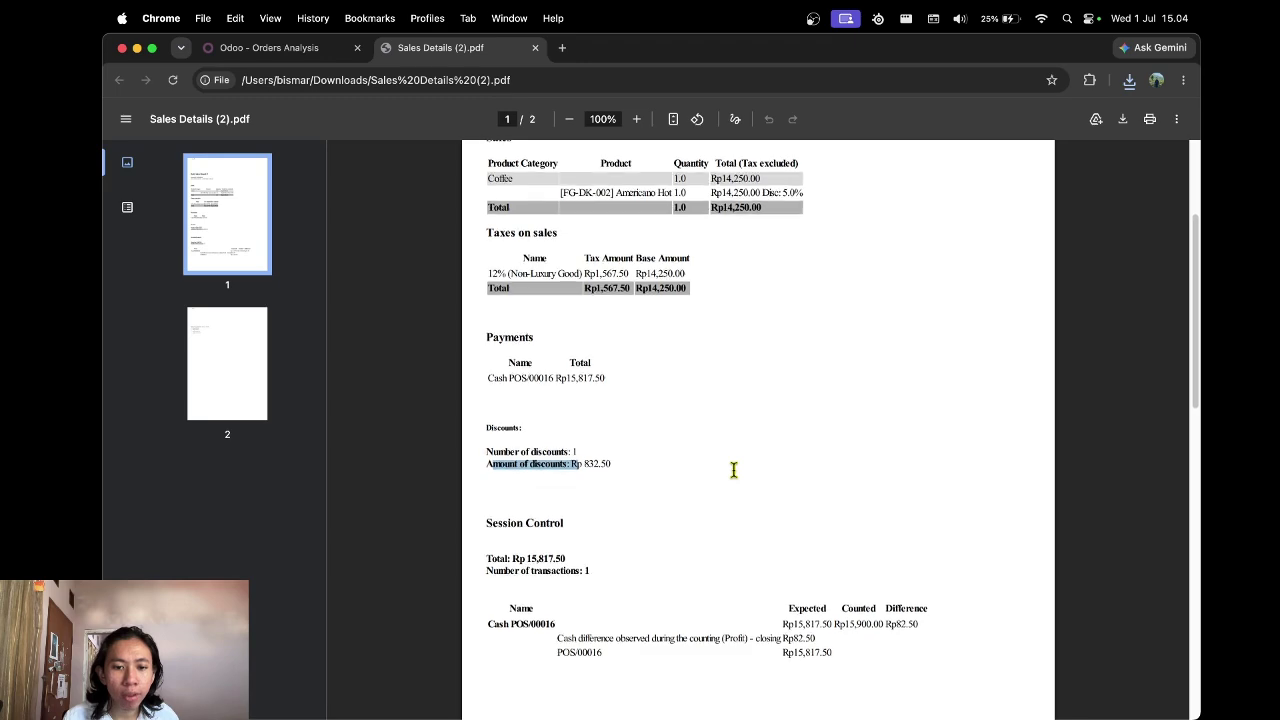
pyautogui.scroll(-2, 733, 470)
pyautogui.scroll(-1, 790, 530)
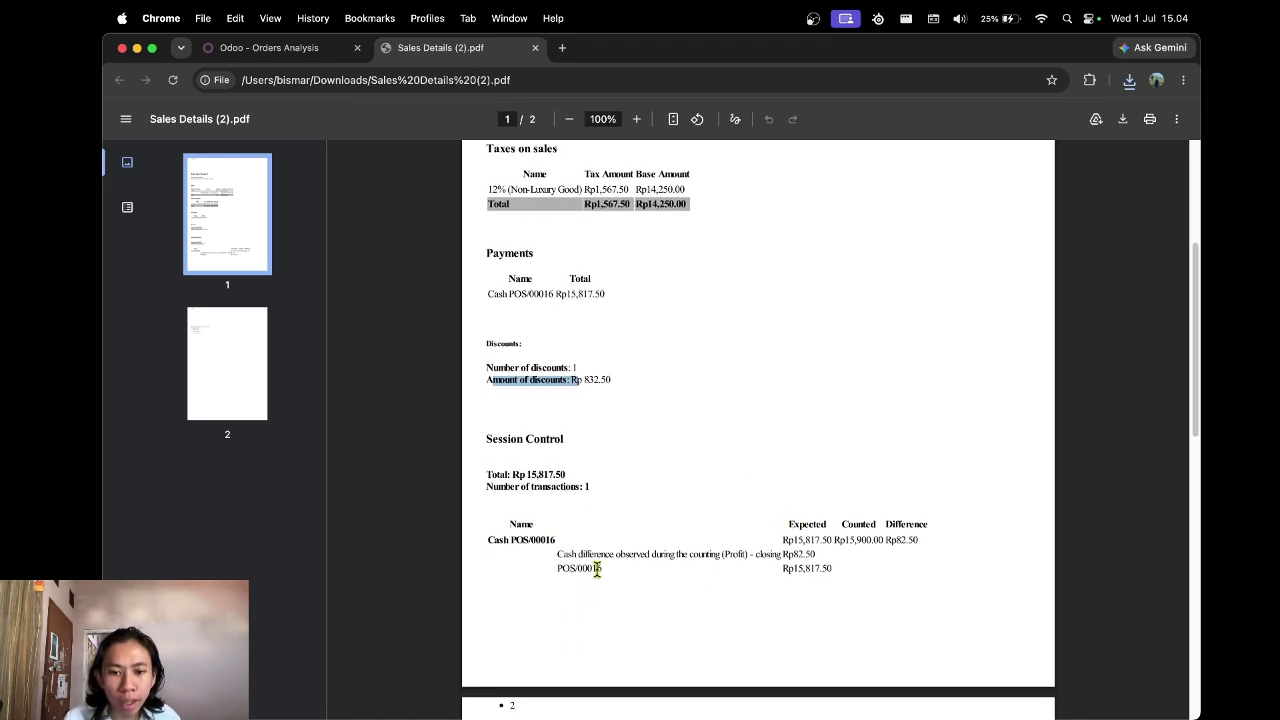
pyautogui.moveTo(719, 560); pyautogui.dragTo(820, 553)
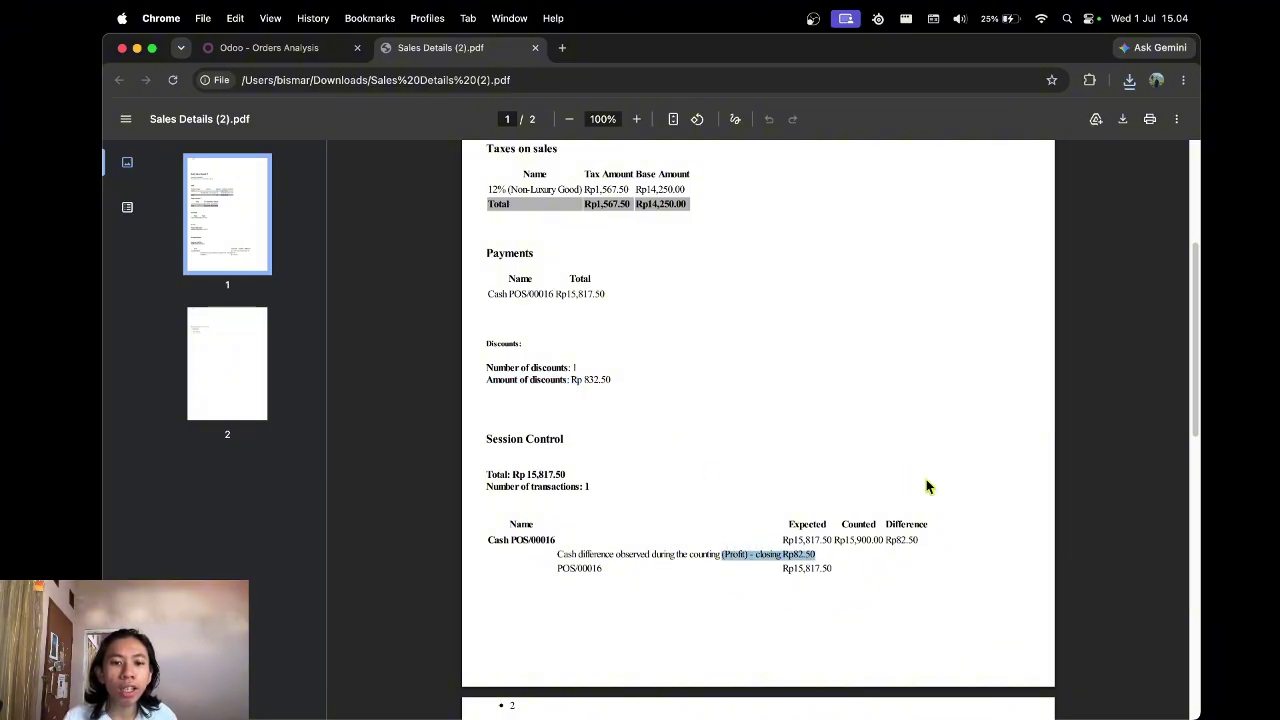
# Review the end-of-session money details in the PDF, and return to Odoo to close the Session Report dialog
pyautogui.scroll(-1, 921, 635)
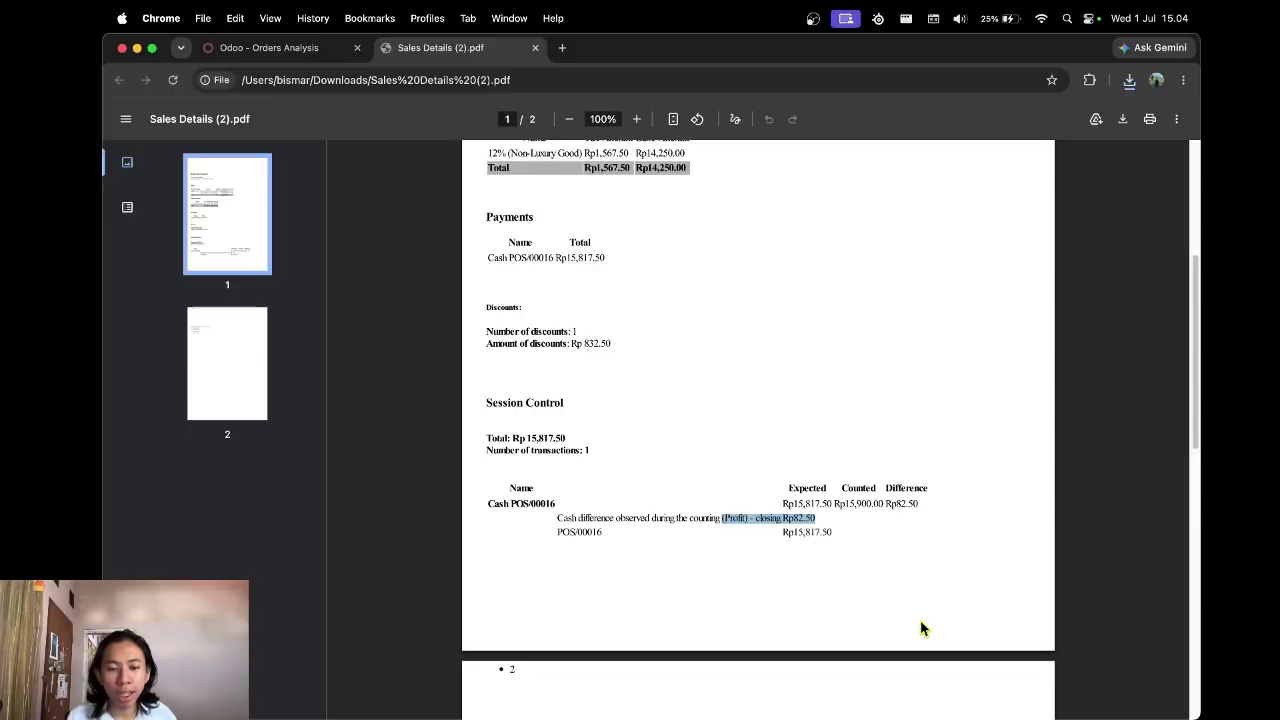
pyautogui.scroll(-10, 921, 628)
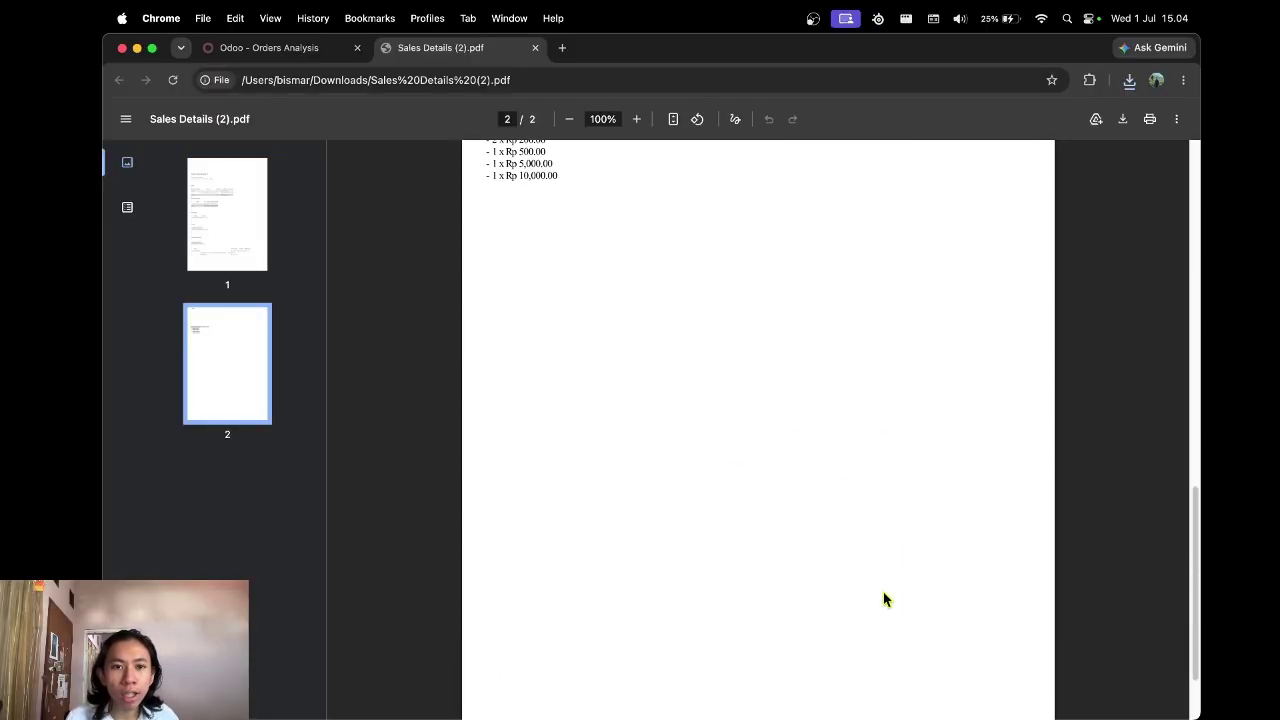
pyautogui.scroll(3, 883, 597)
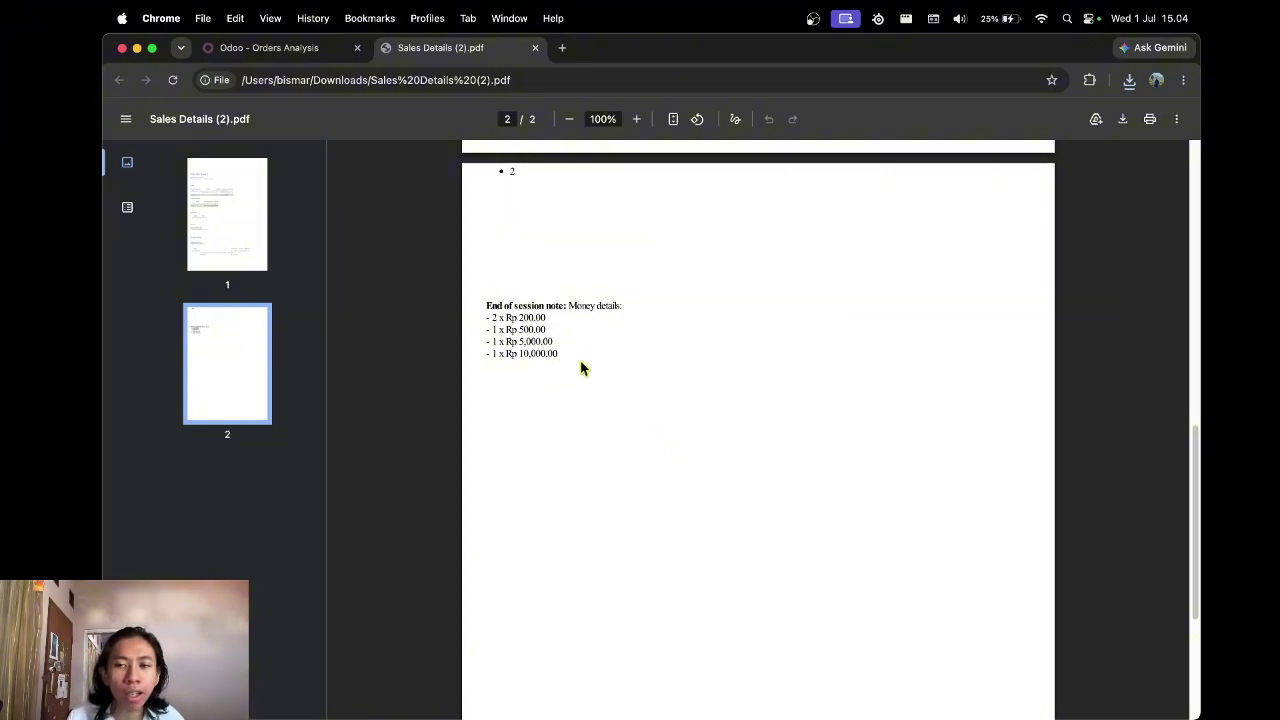
pyautogui.scroll(10, 869, 414)
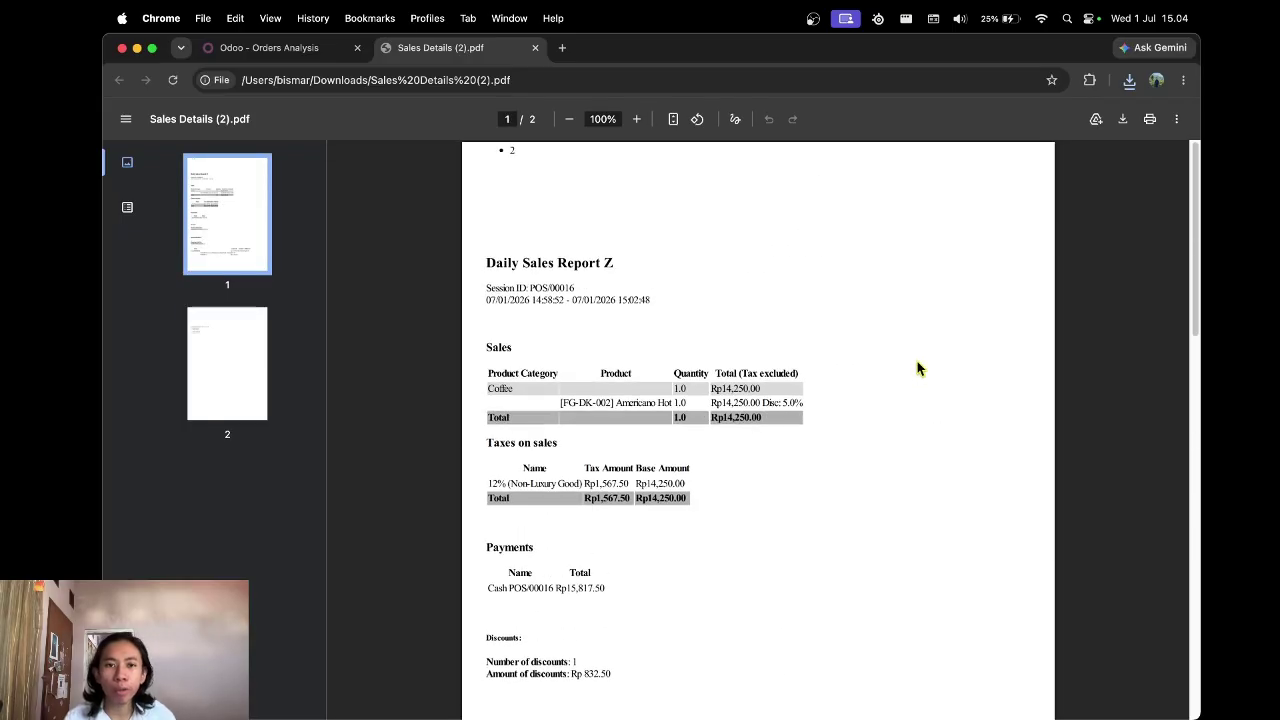
pyautogui.click(310, 50)
pyautogui.click(999, 356)
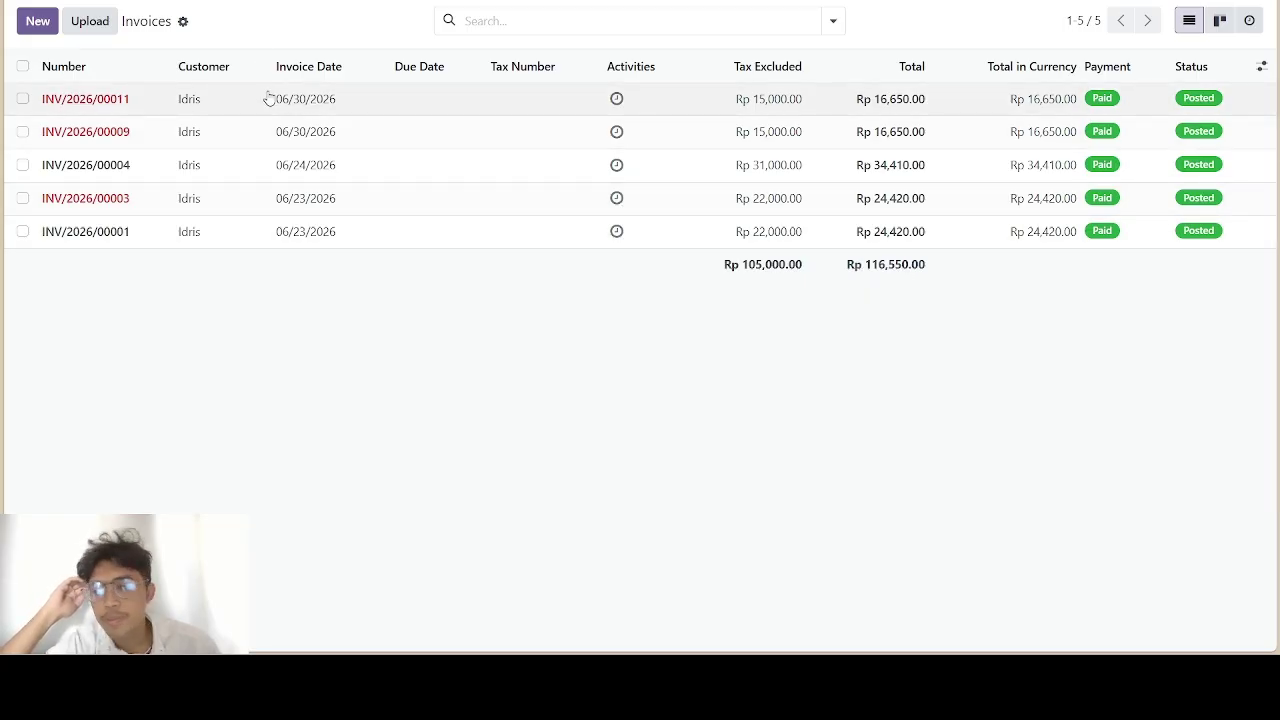
# Open the first invoice in the Invoices list and review its product line, tax, total and payment status
pyautogui.click(228, 111)
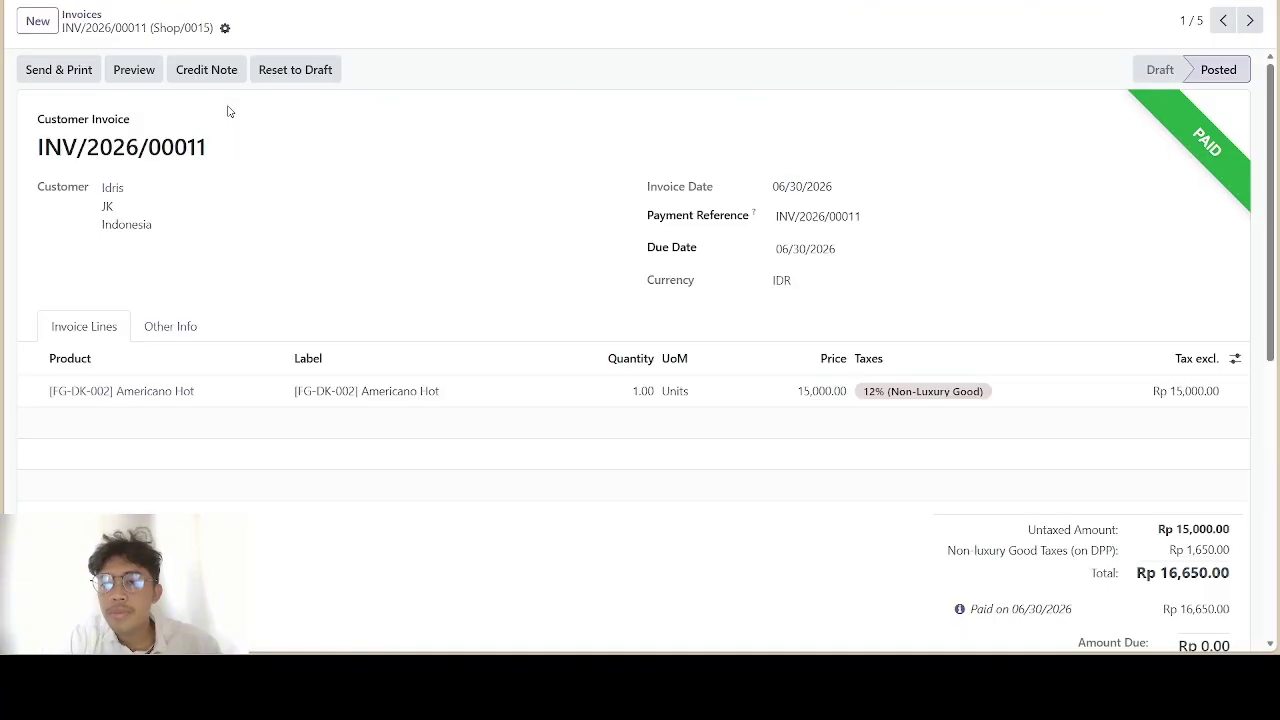
pyautogui.scroll(-2, 449, 283)
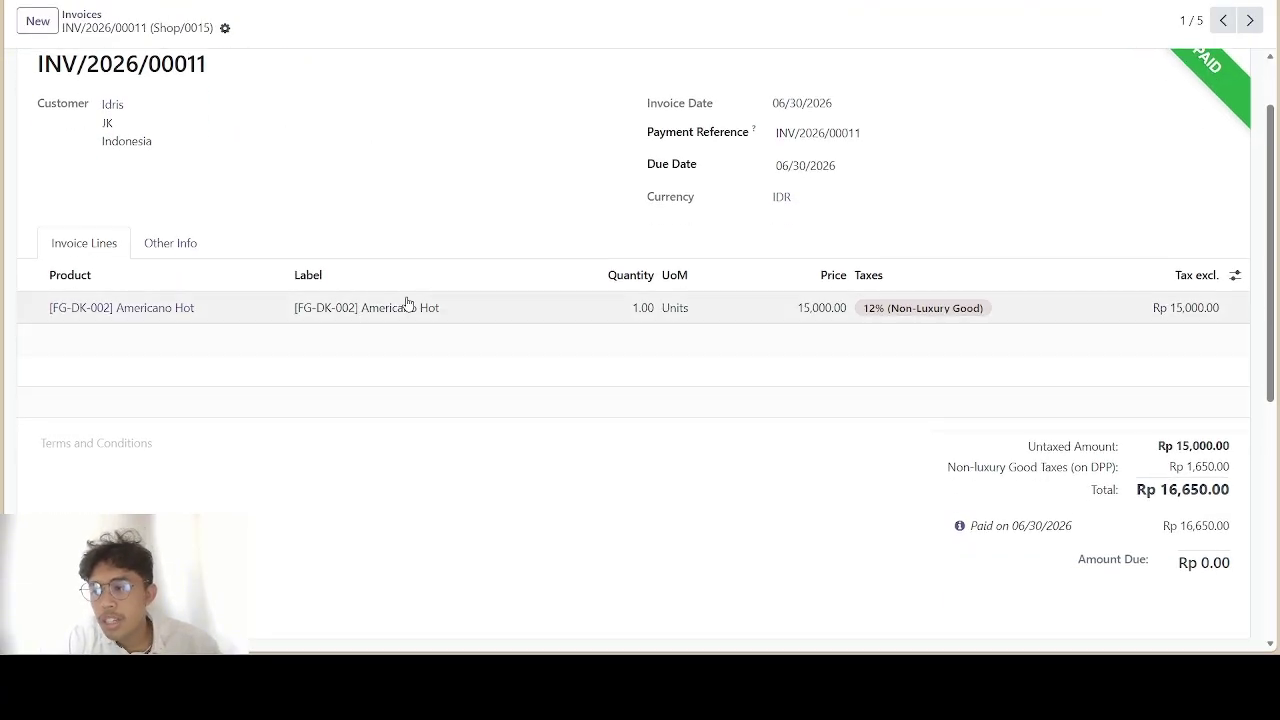
pyautogui.scroll(2, 408, 306)
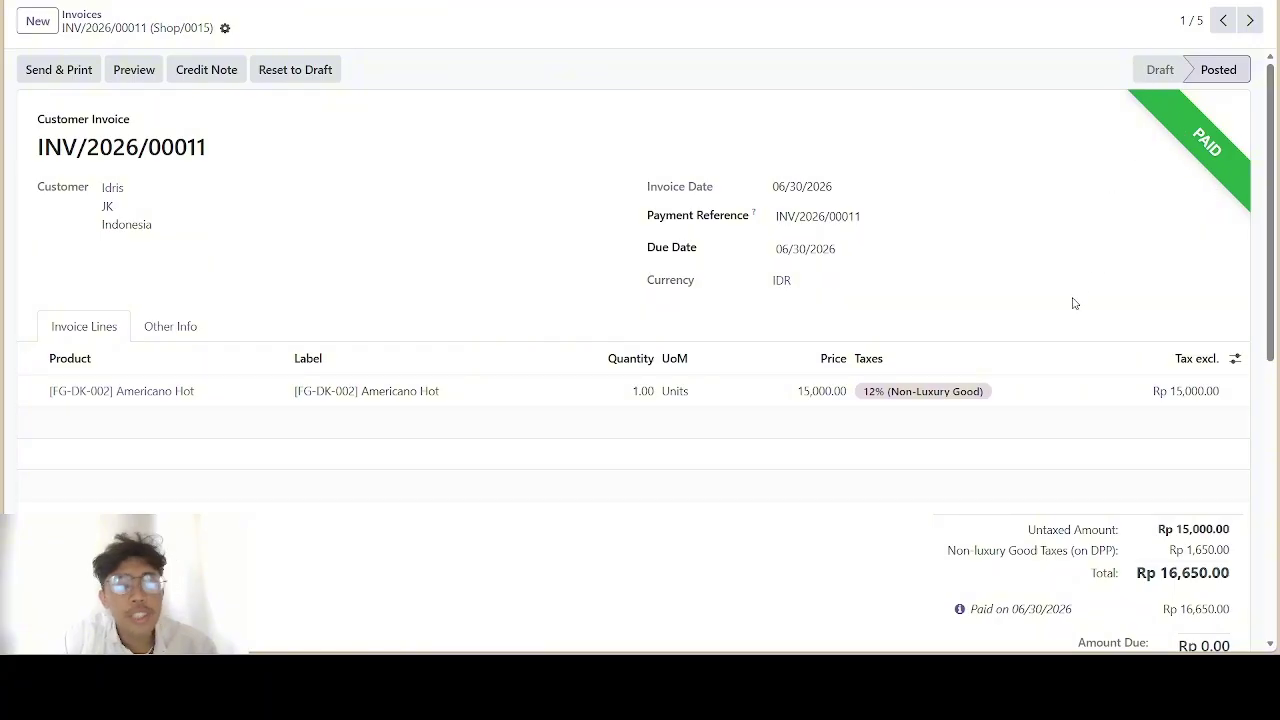
pyautogui.scroll(-1, 1076, 308)
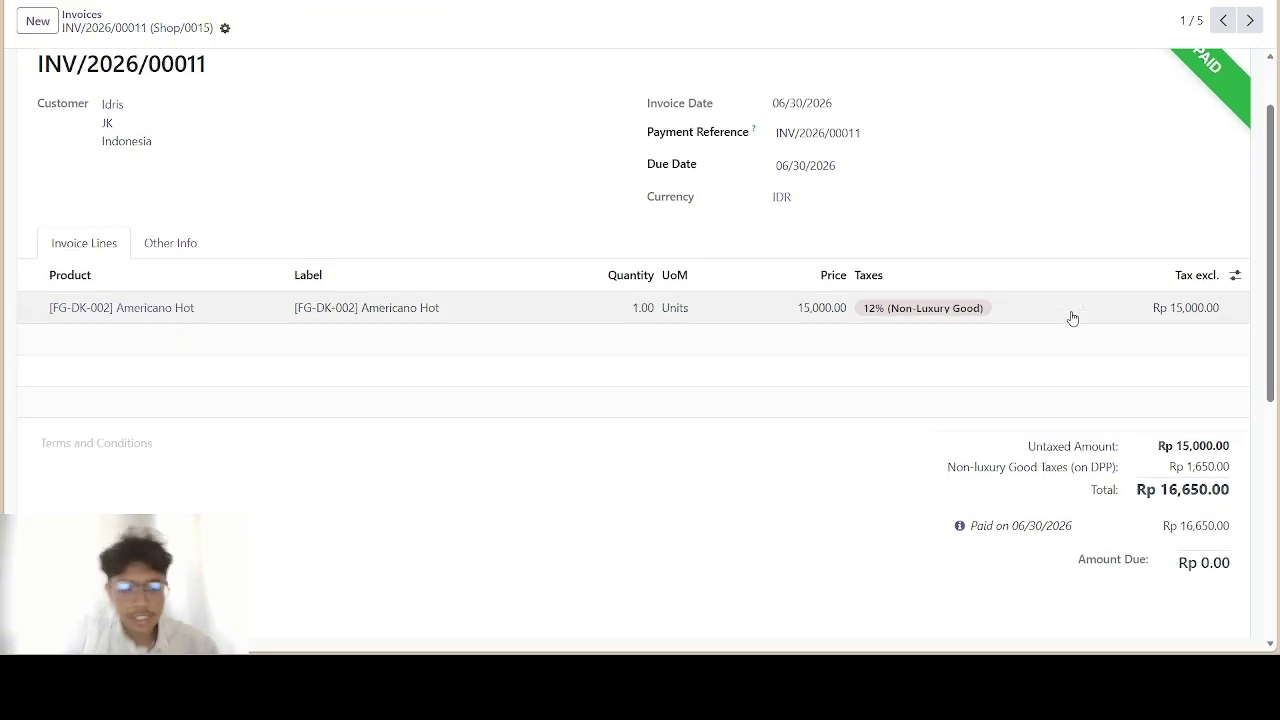
pyautogui.scroll(1, 1071, 317)
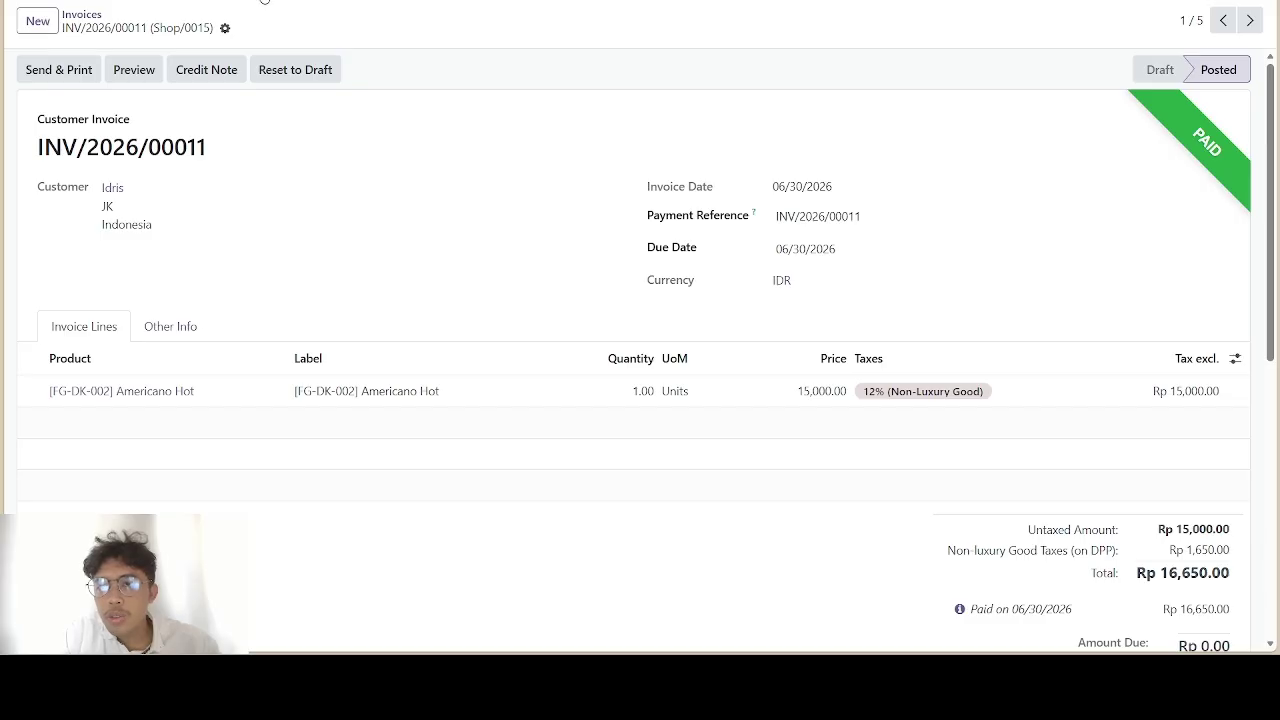
# Open the Invoice Analysis report and view its invoiced totals chart
pyautogui.click(264, 1)
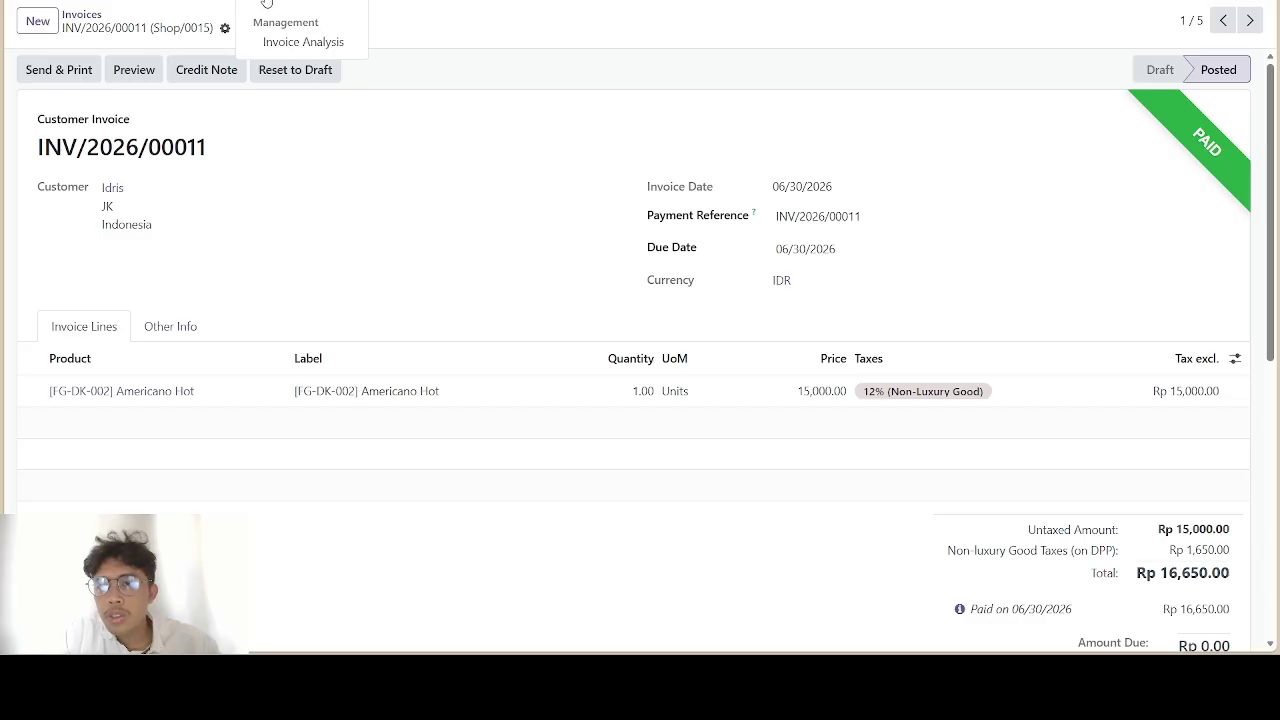
pyautogui.click(303, 45)
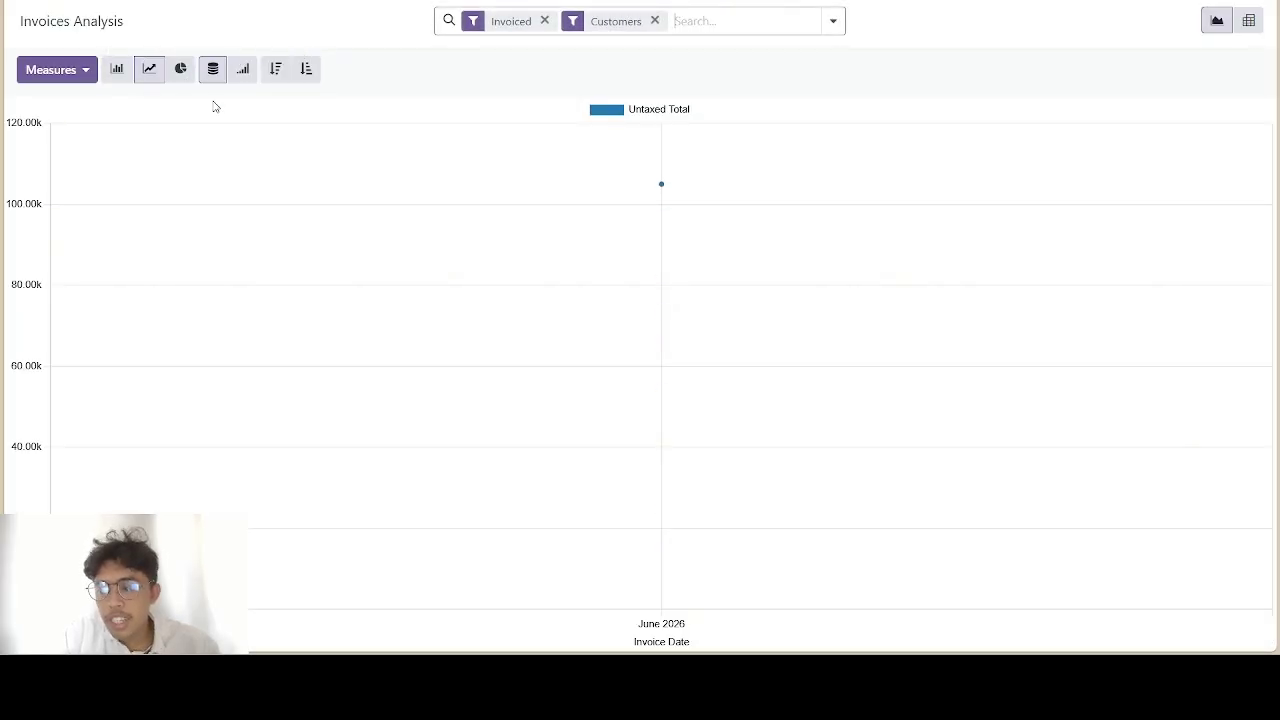
pyautogui.moveTo(673, 305)
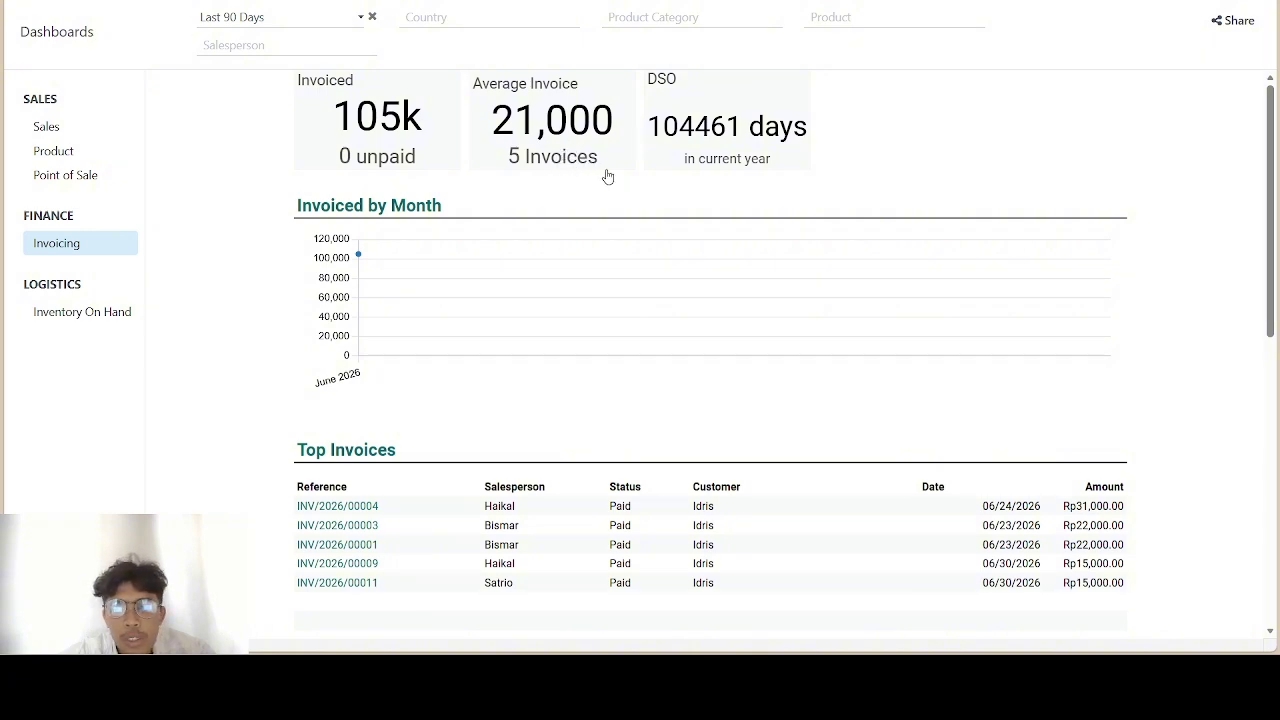
# Examine the Invoicing dashboard's top invoices, countries, categories, products and salespeople for the last 90 days
pyautogui.scroll(-3, 457, 446)
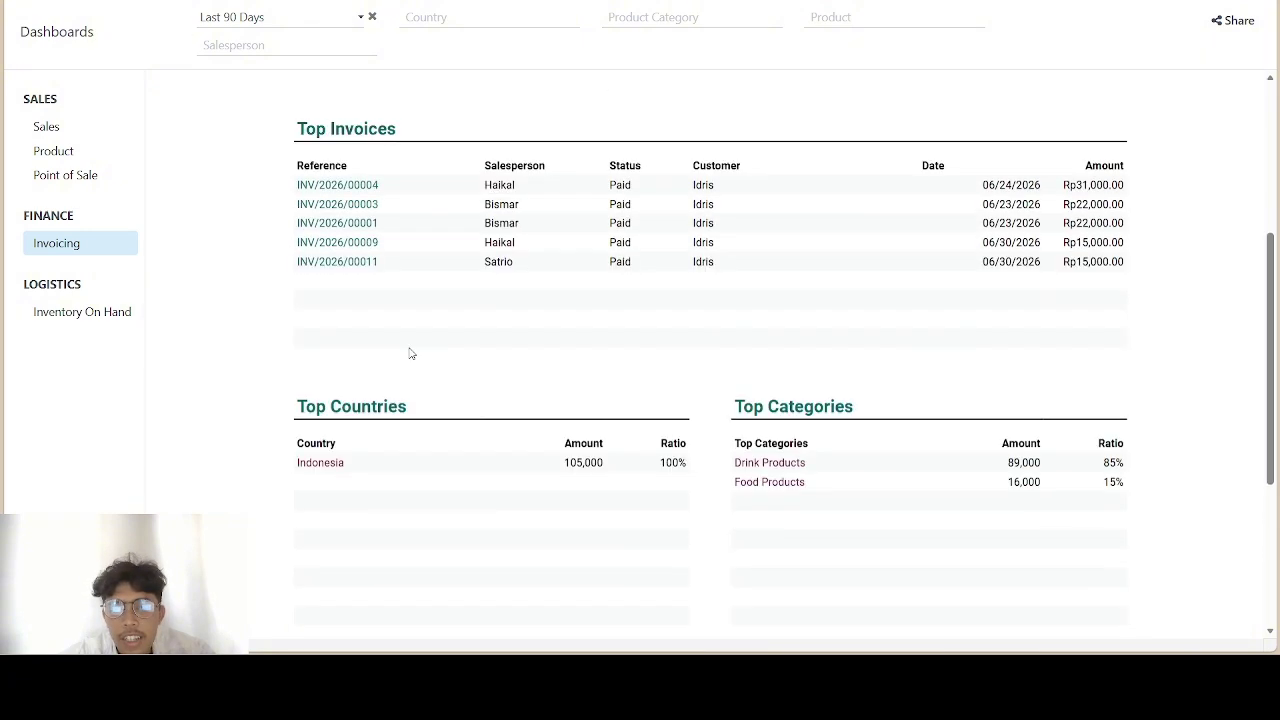
pyautogui.scroll(1, 409, 353)
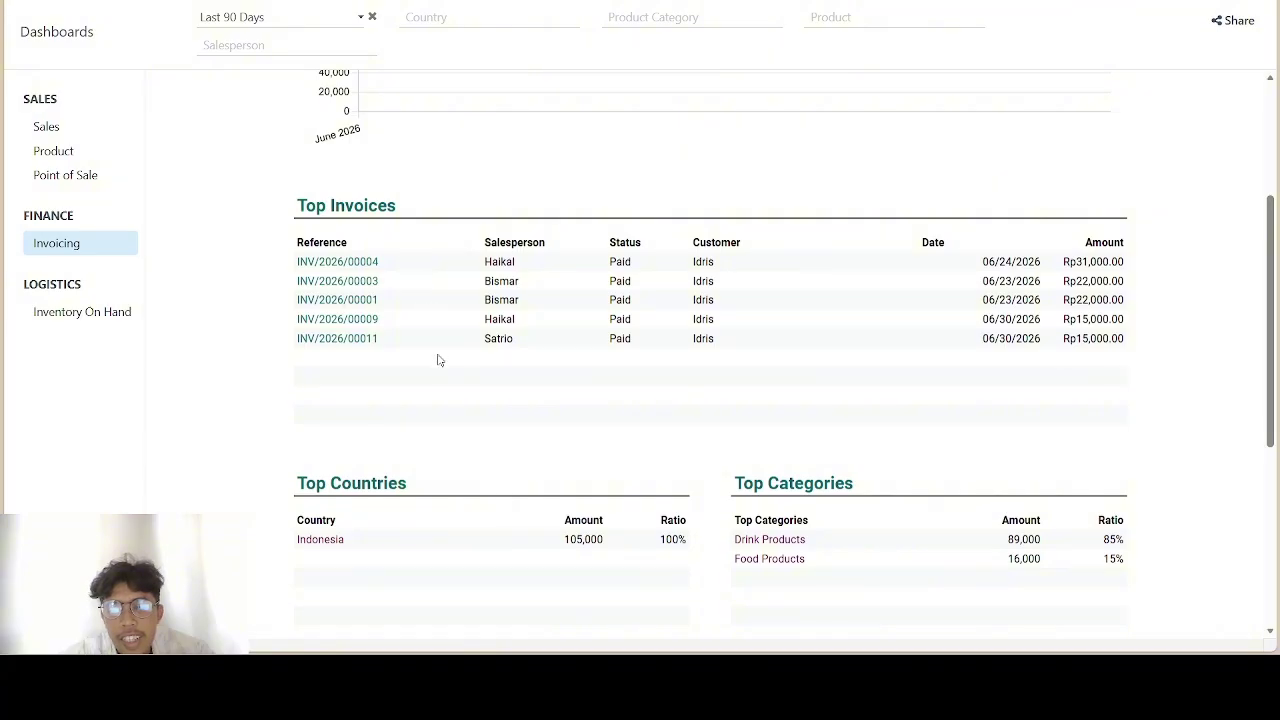
pyautogui.scroll(-3, 437, 321)
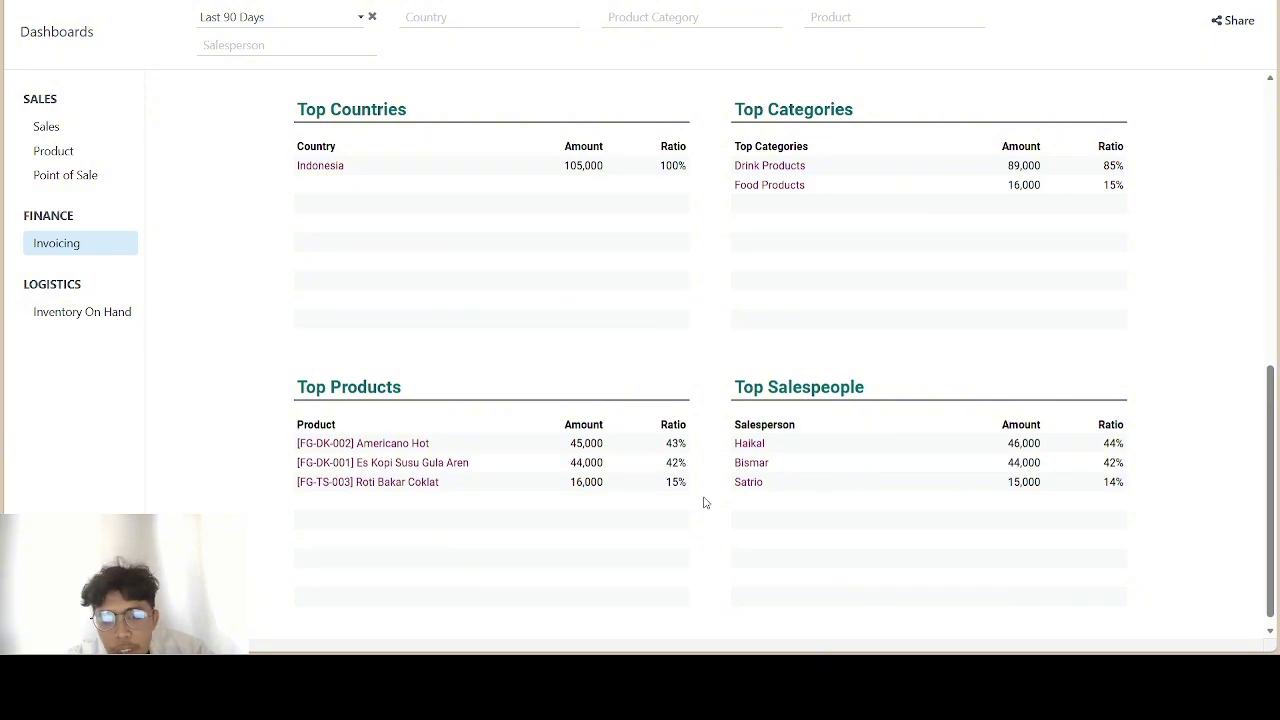
pyautogui.scroll(3, 690, 500)
pyautogui.scroll(-1, 687, 501)
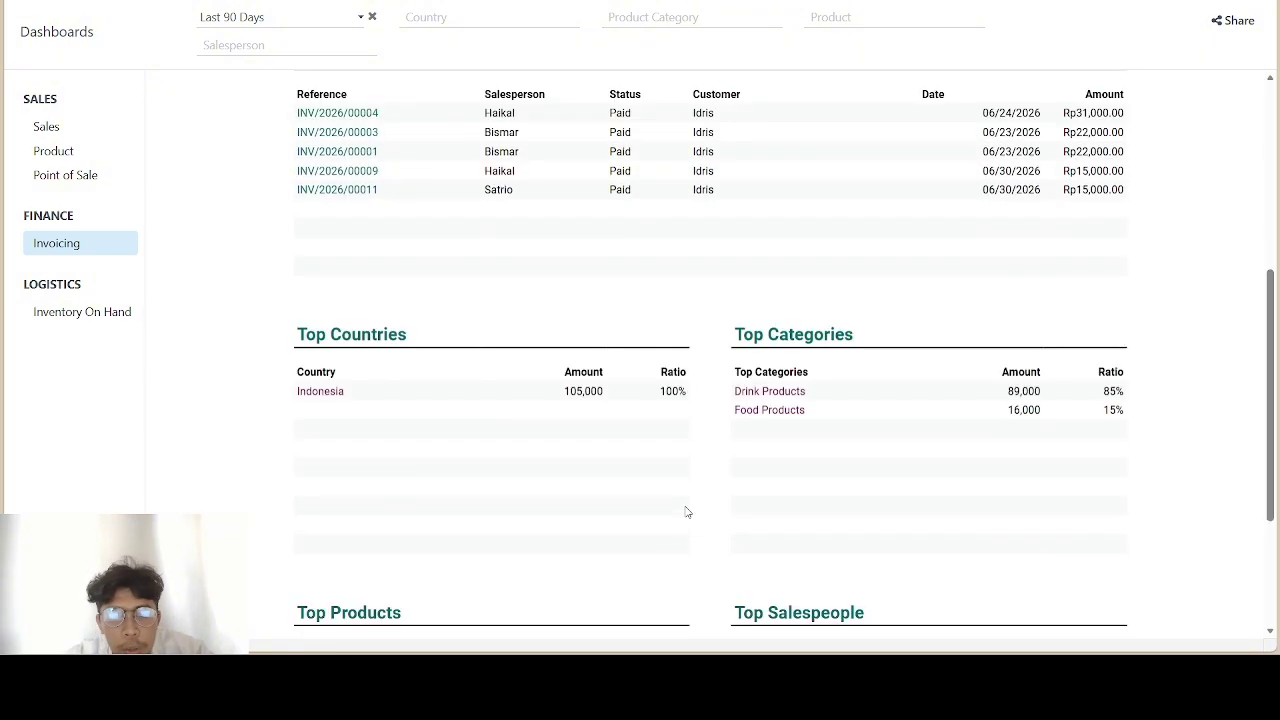
pyautogui.scroll(-3, 686, 504)
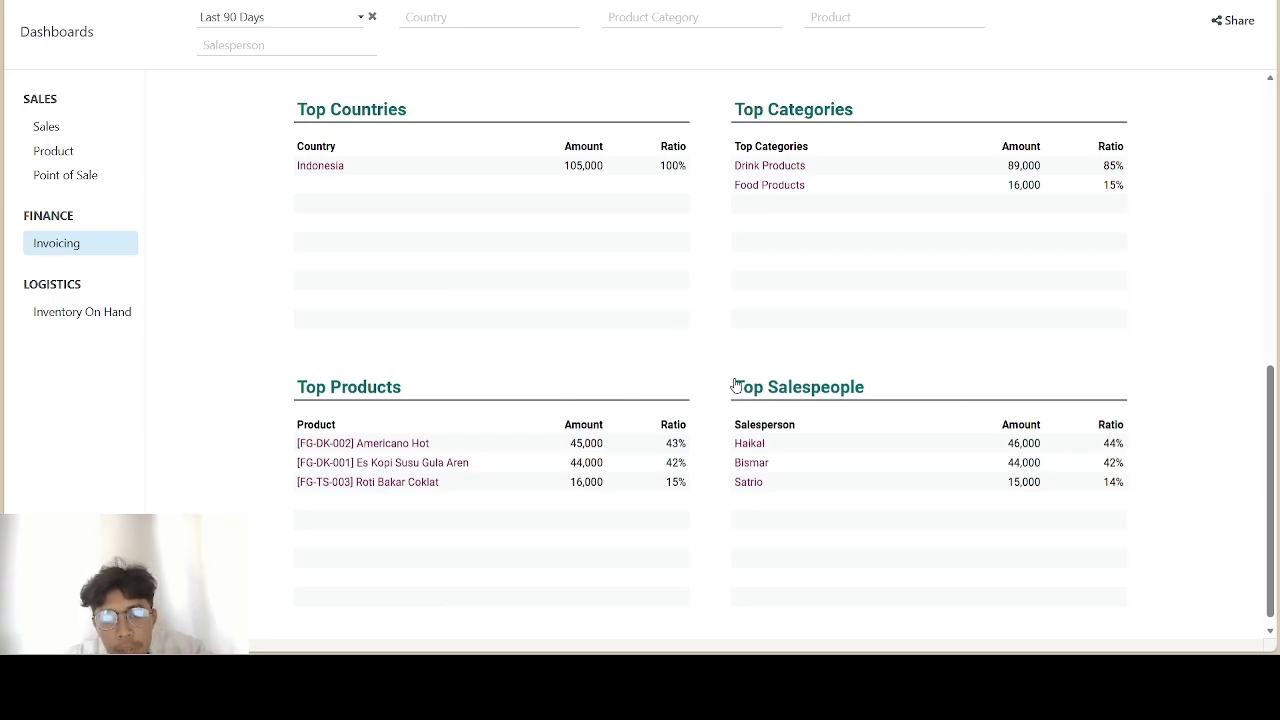
pyautogui.scroll(5, 755, 442)
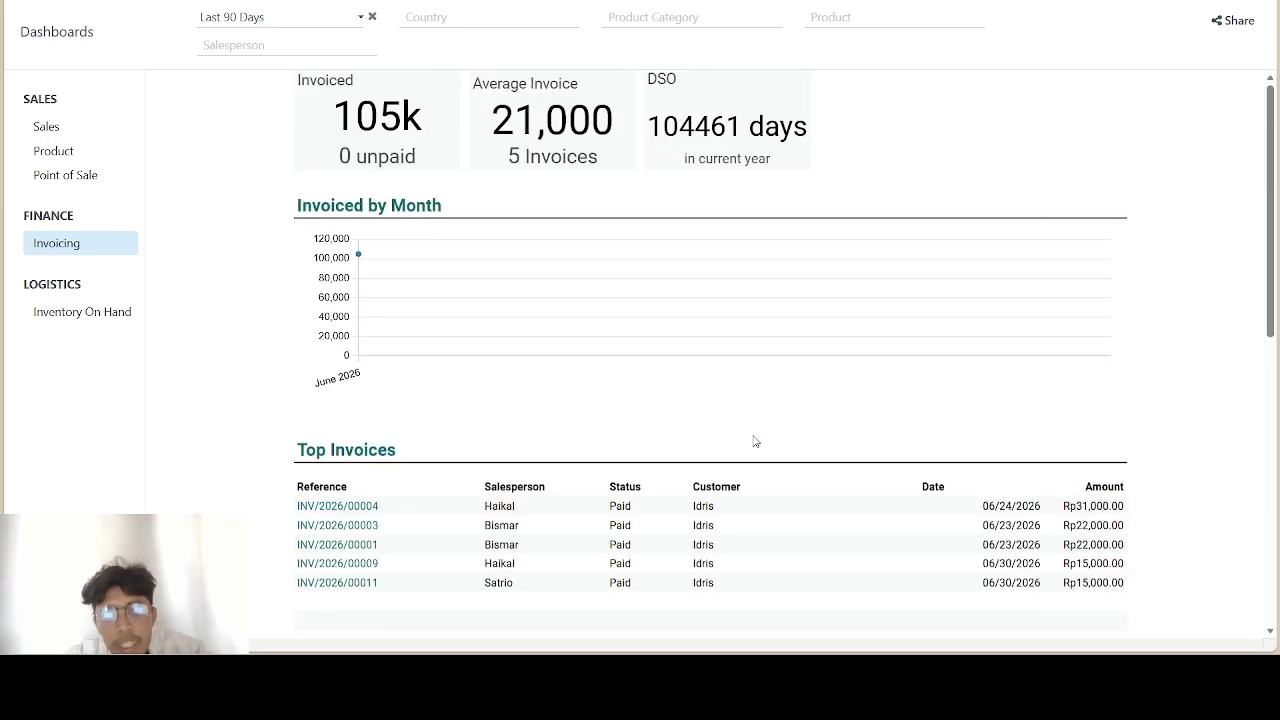